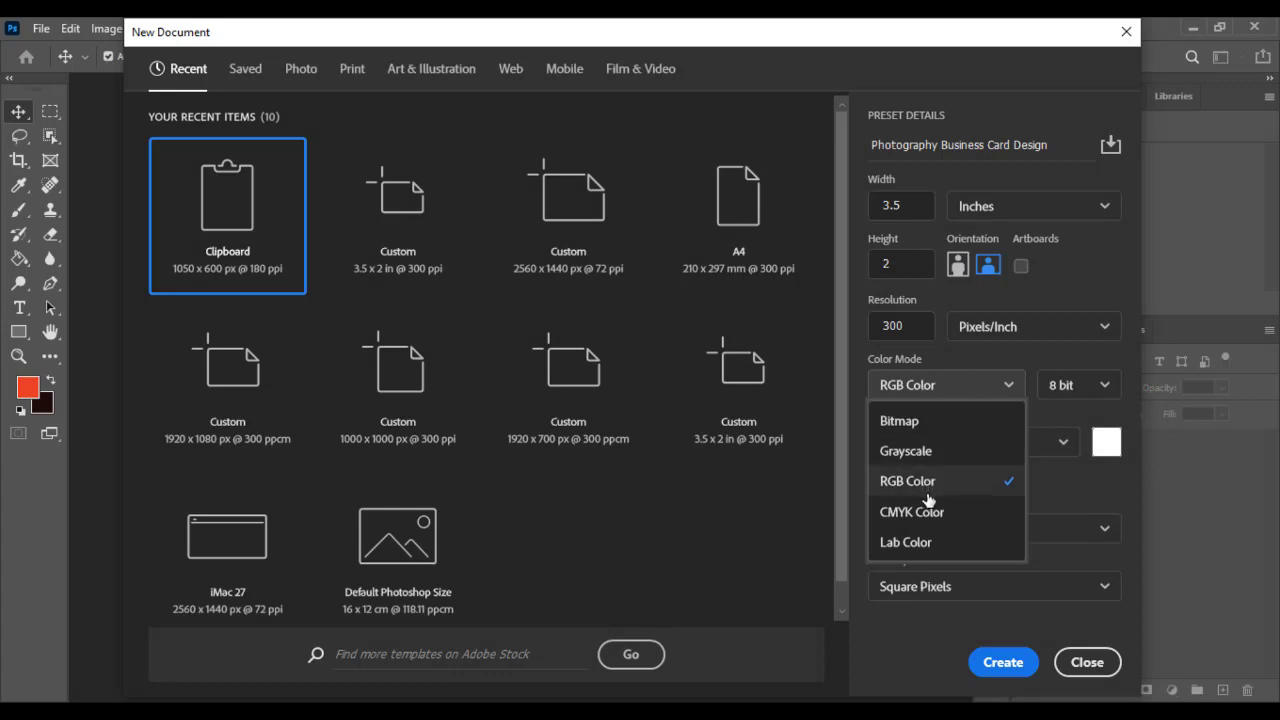
- Create the 3.5 × 2 inch, 300 ppi Photography Business Card Design document in CMYK Color mode
left_click(913, 511)
left_click(1001, 660)
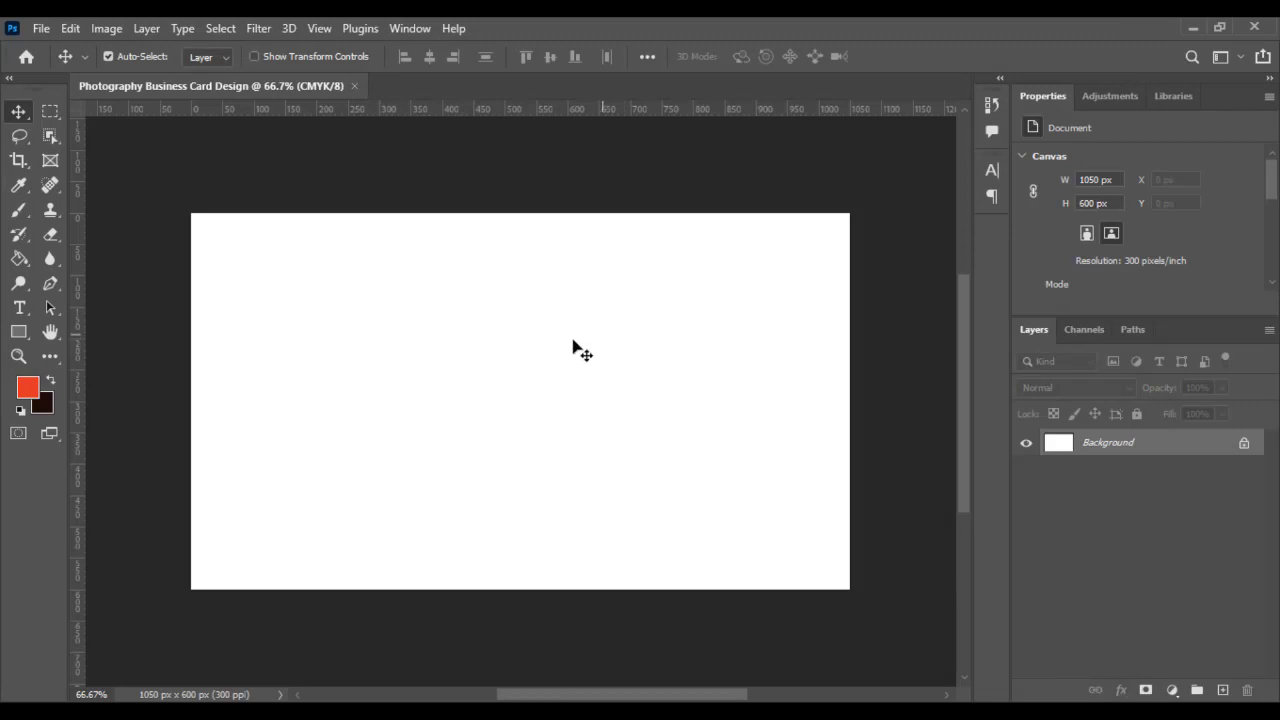
- Draw a rectangle of about 1062 × 611 px covering the whole canvas and fill it with the recently used dark brown
left_click(19, 332)
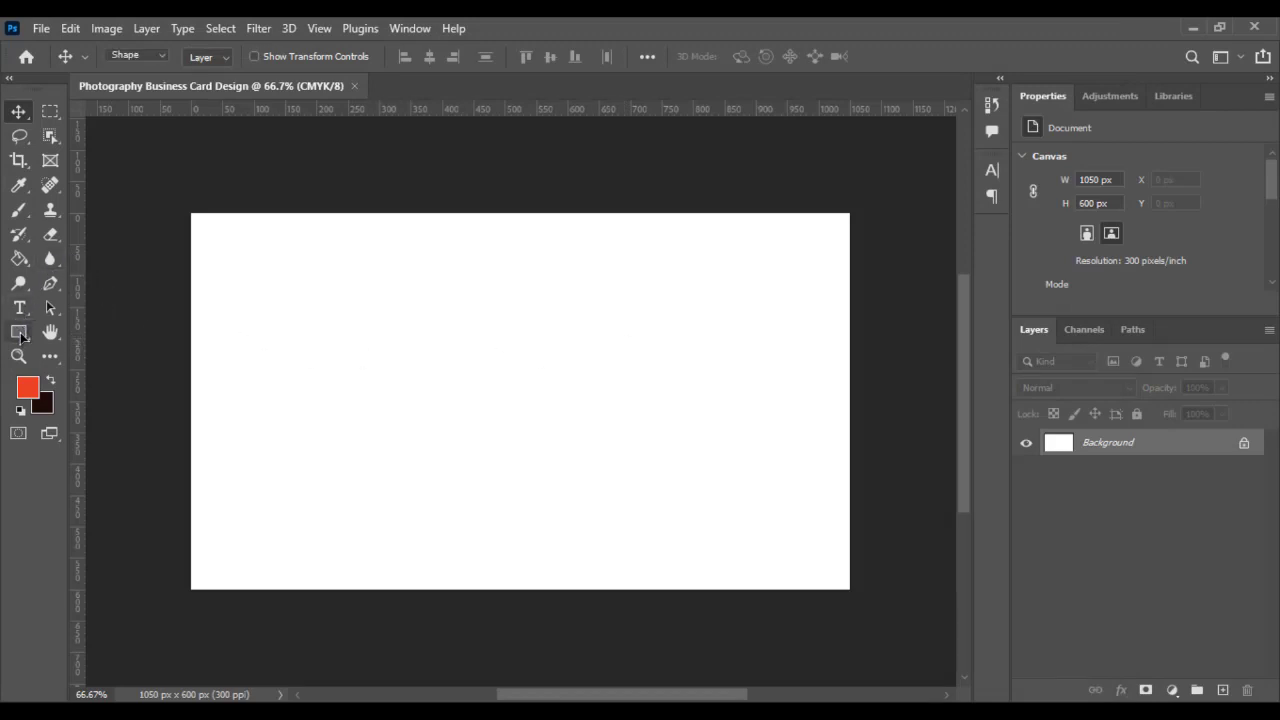
left_click(100, 329)
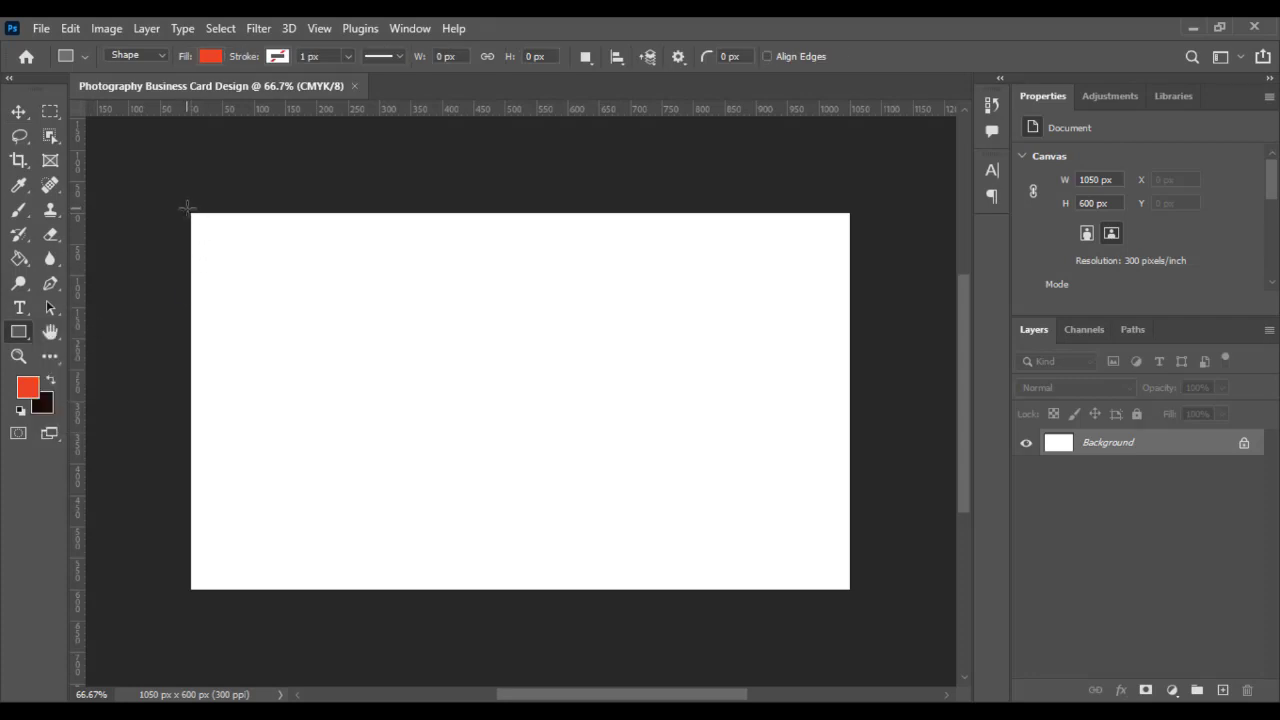
left_click_drag(186, 208, 853, 591)
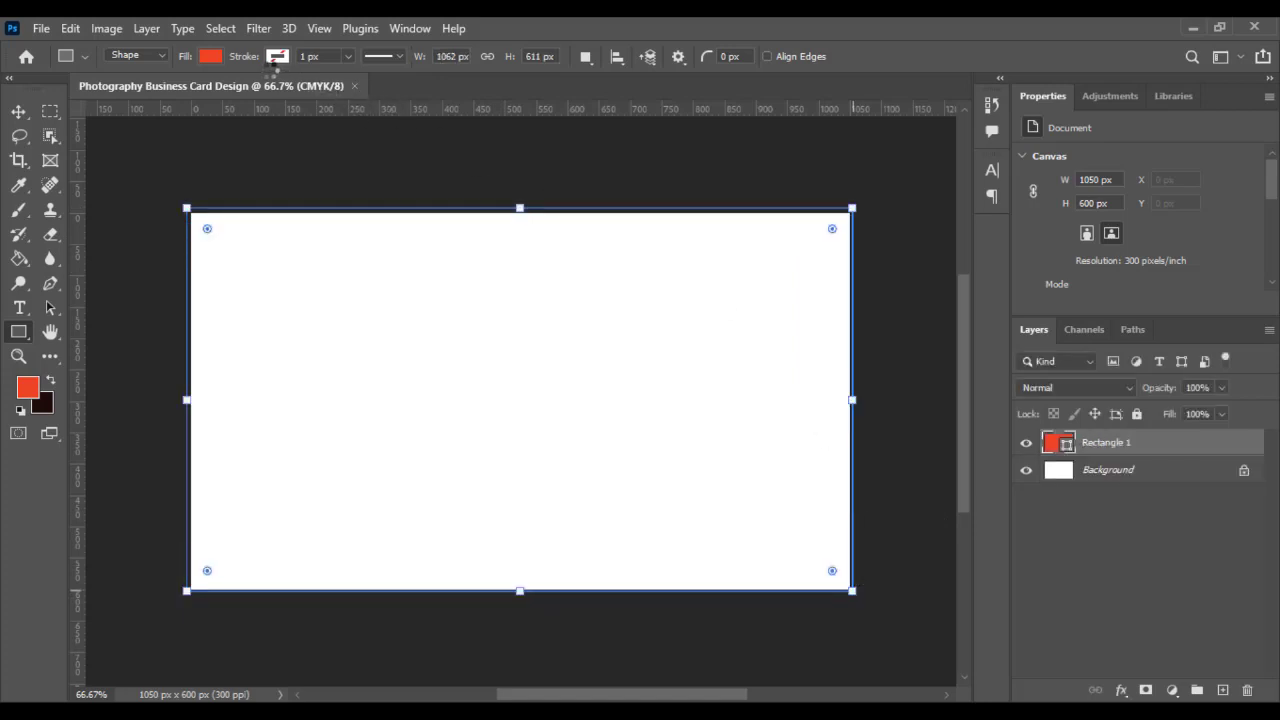
left_click(209, 57)
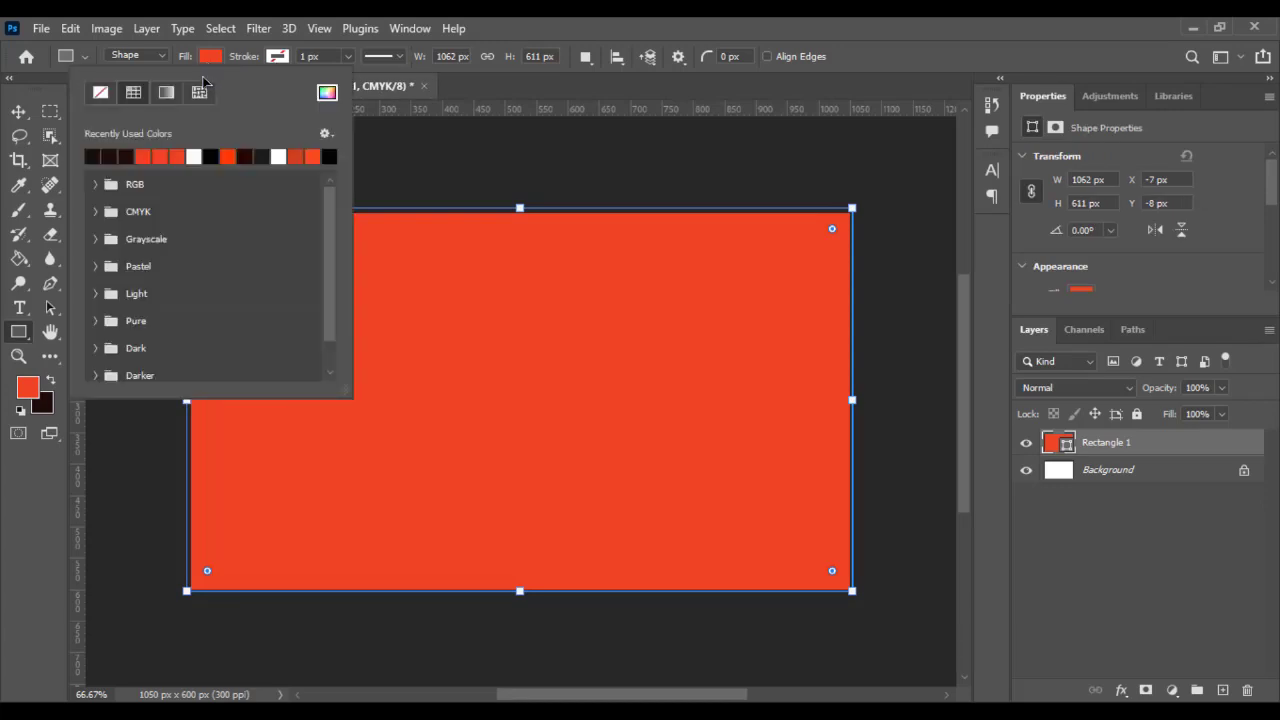
left_click(128, 150)
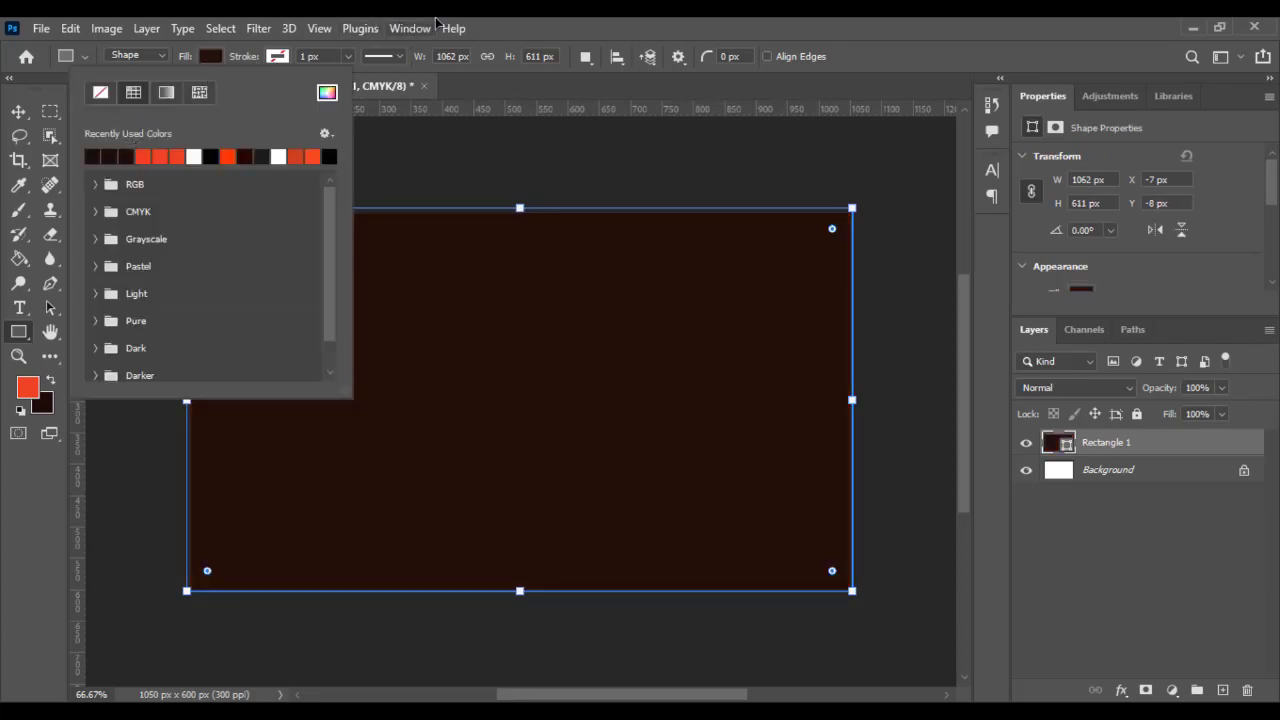
left_click(480, 33)
left_click(19, 111)
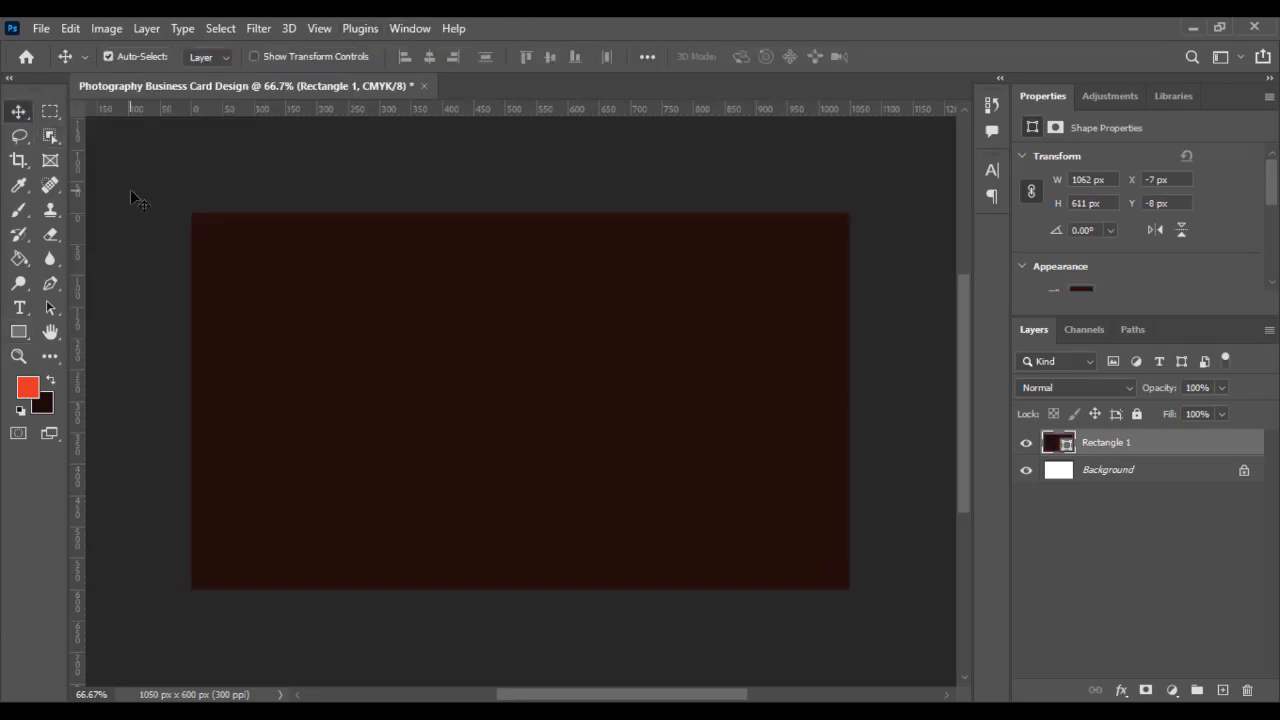
- Delete the white Background layer and rename the rectangle layer to Background
left_click(1142, 478)
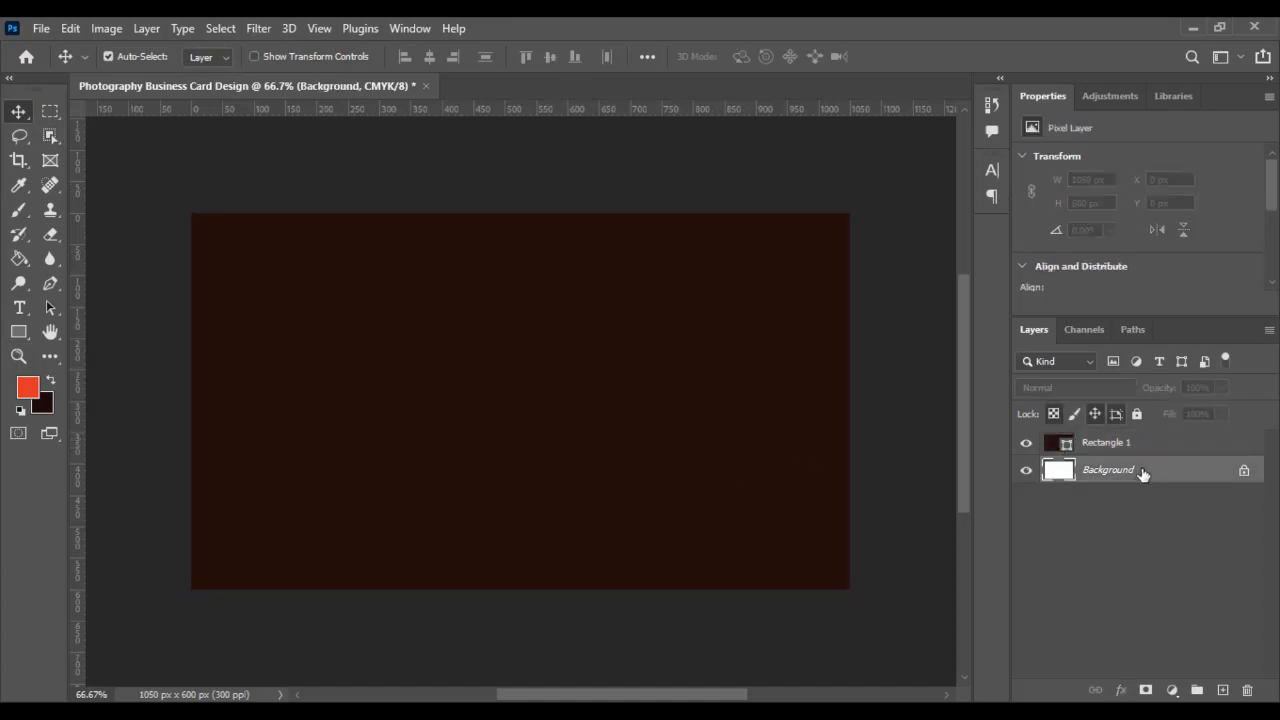
key("Delete")
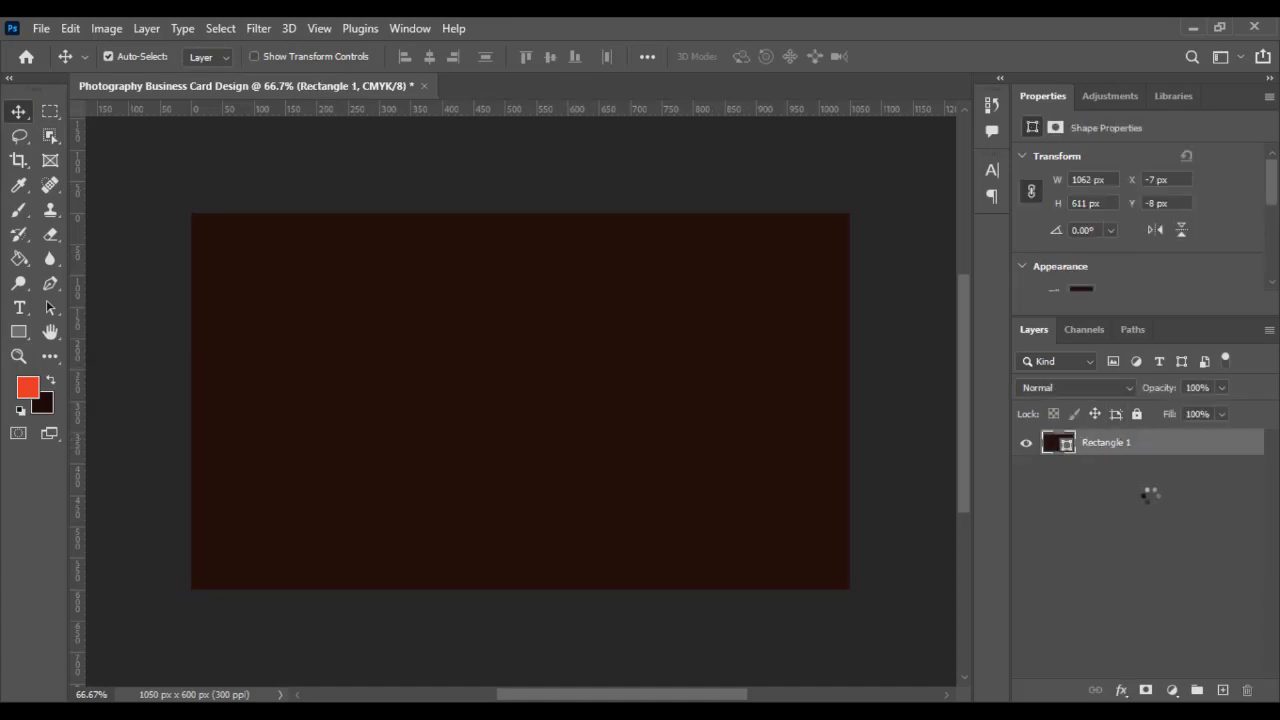
double_click(1107, 442)
type("Background")
key("Return")
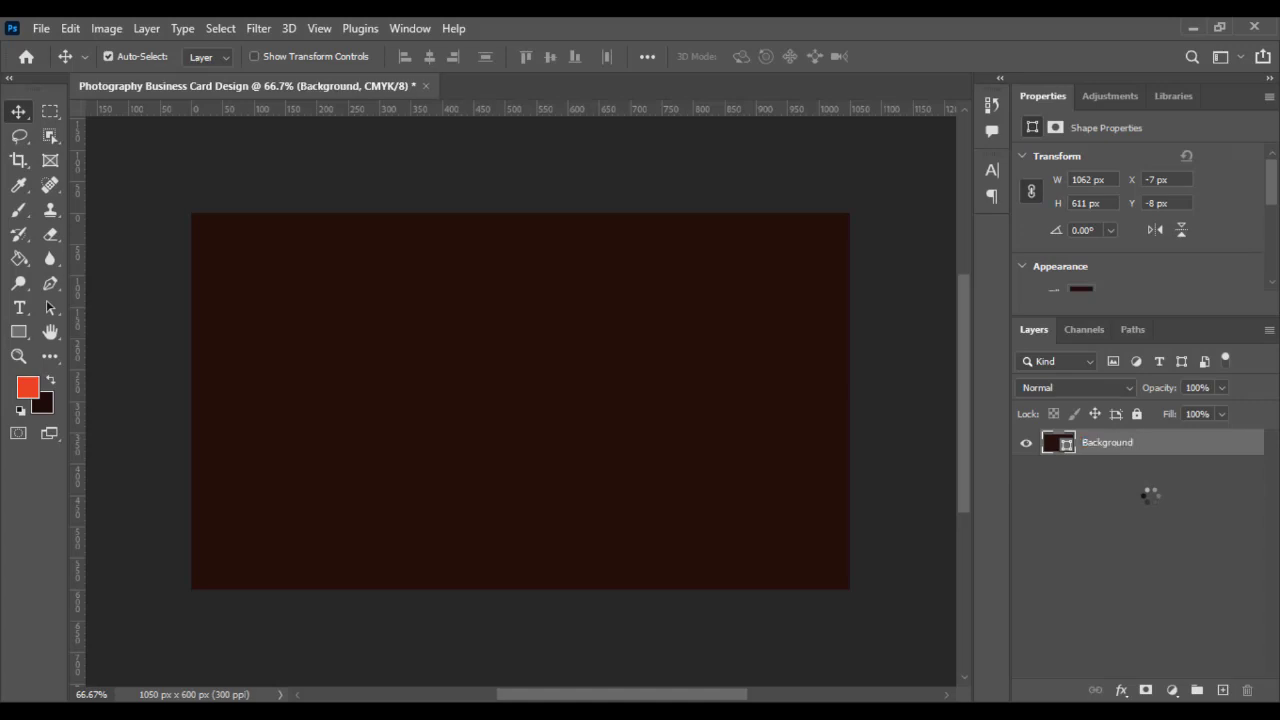
left_click(1150, 498)
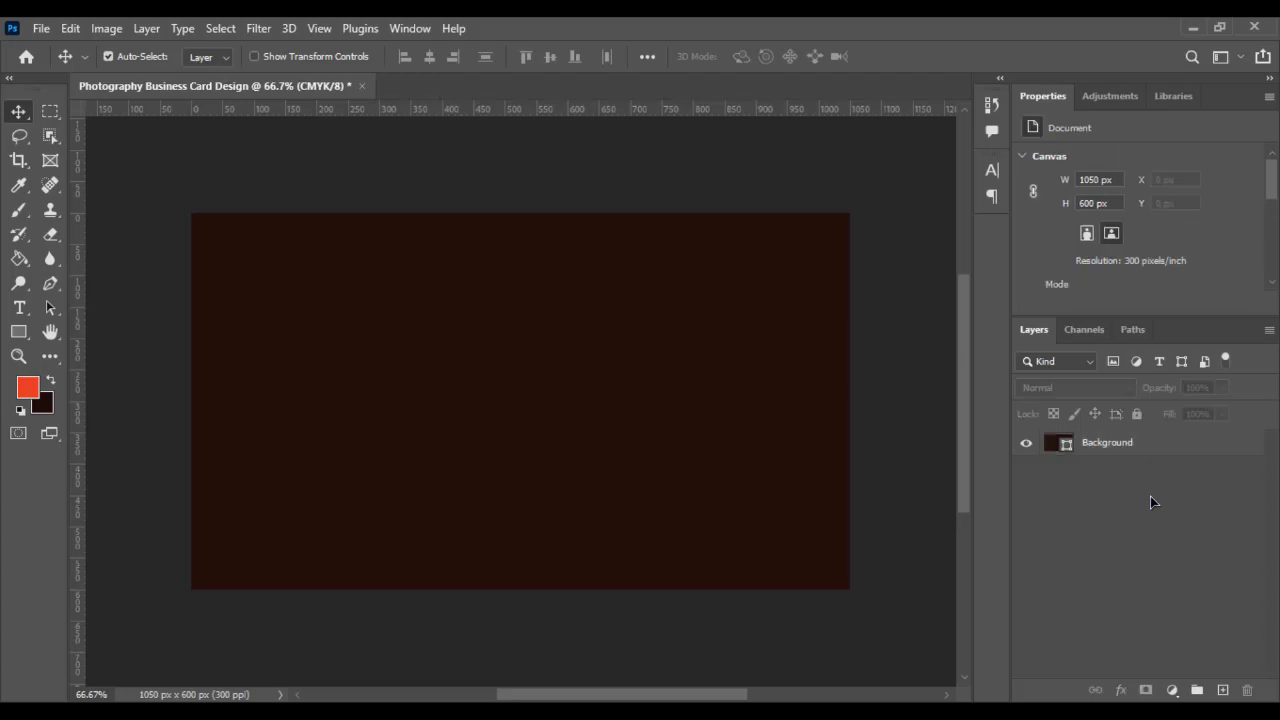
- Add a new layer above Background and choose the soft round brush at 900 px with 0% hardness
left_click(18, 211)
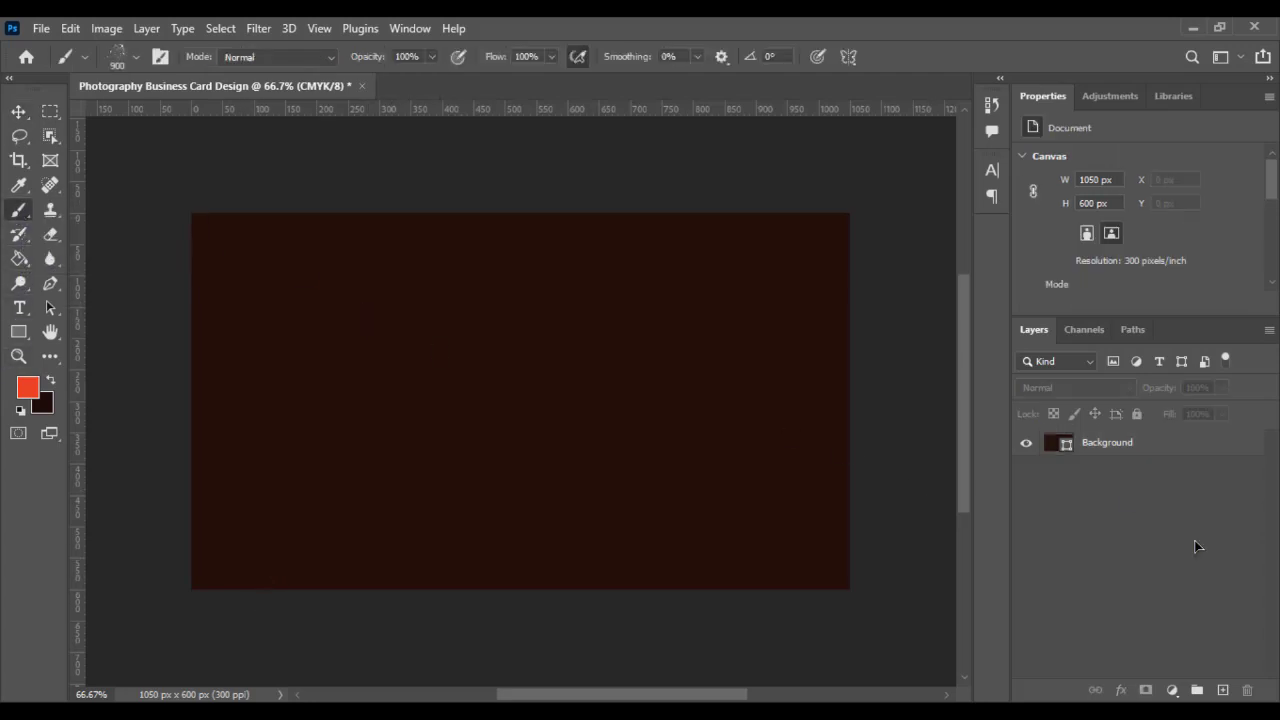
left_click(1223, 690)
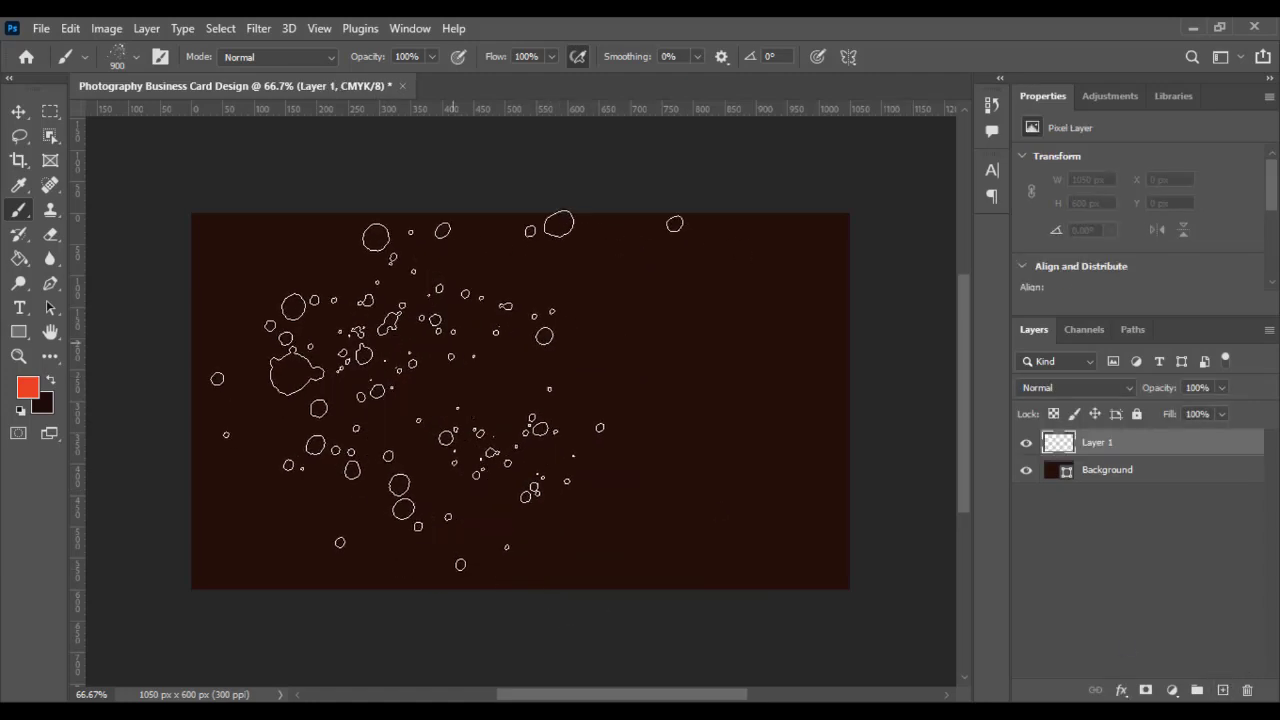
right_click(509, 449)
left_click(579, 503)
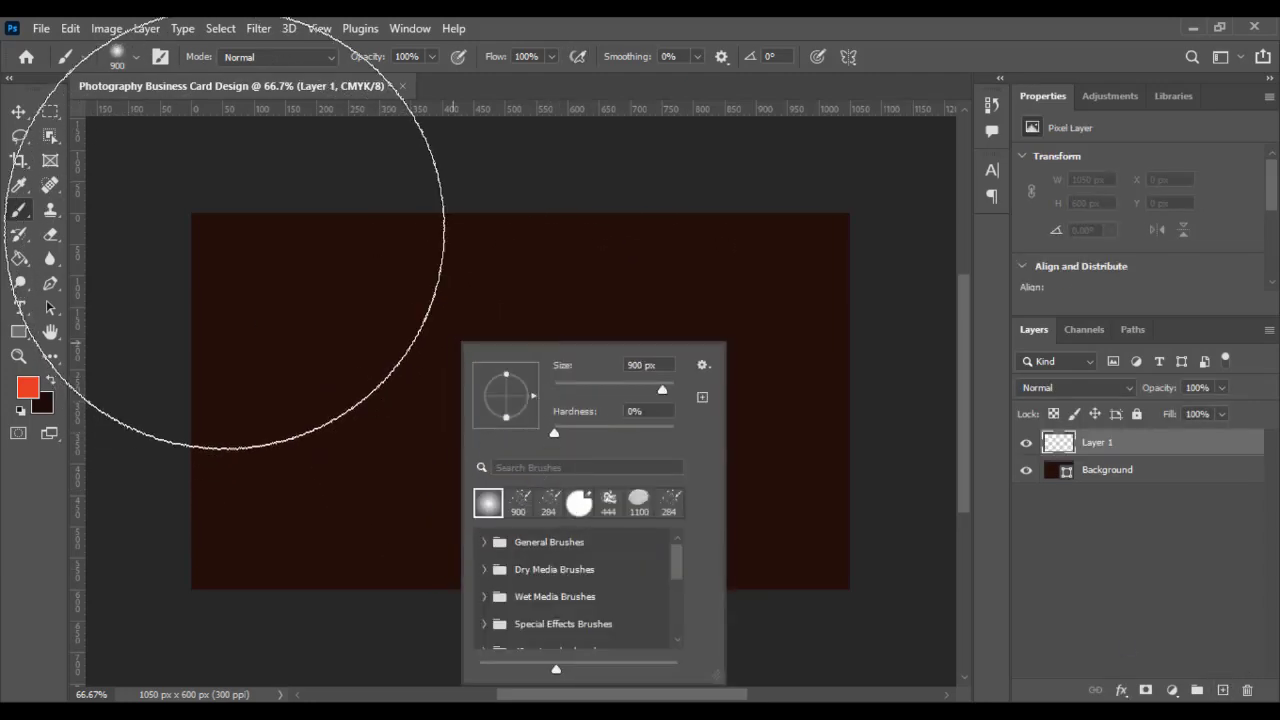
left_click(300, 294)
left_click(300, 294)
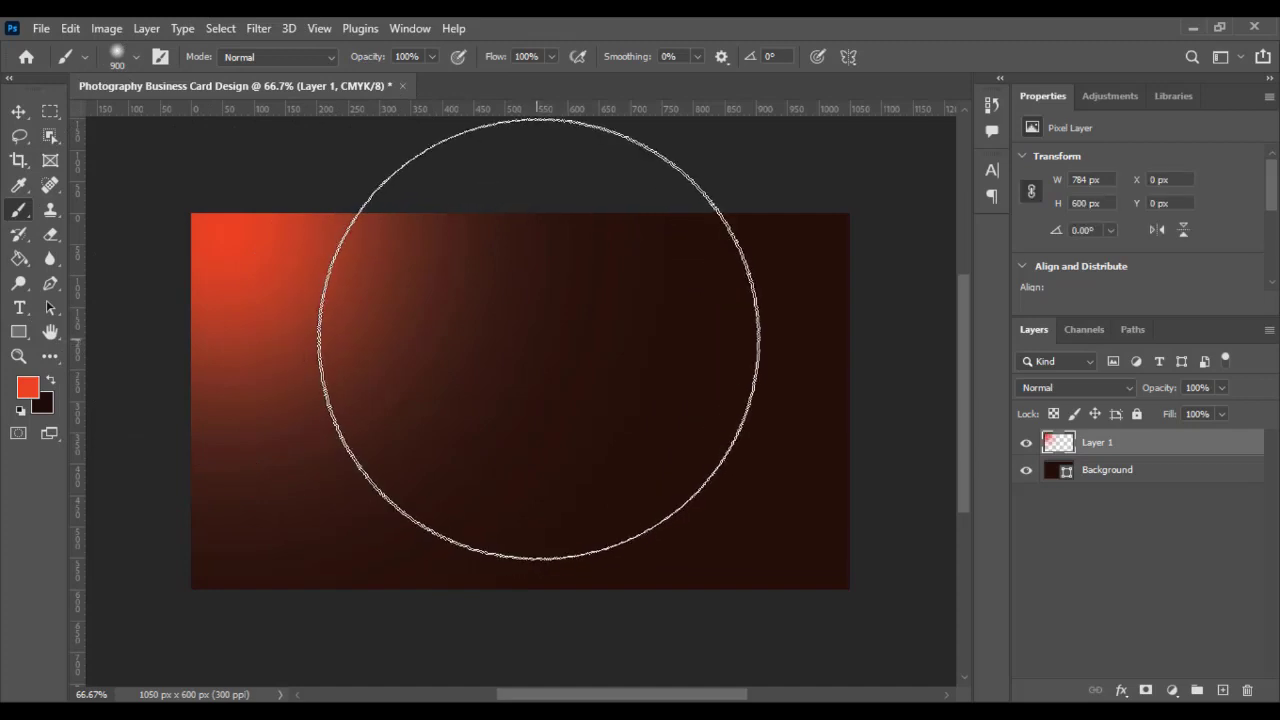
key("ctrl+z")
right_click(468, 325)
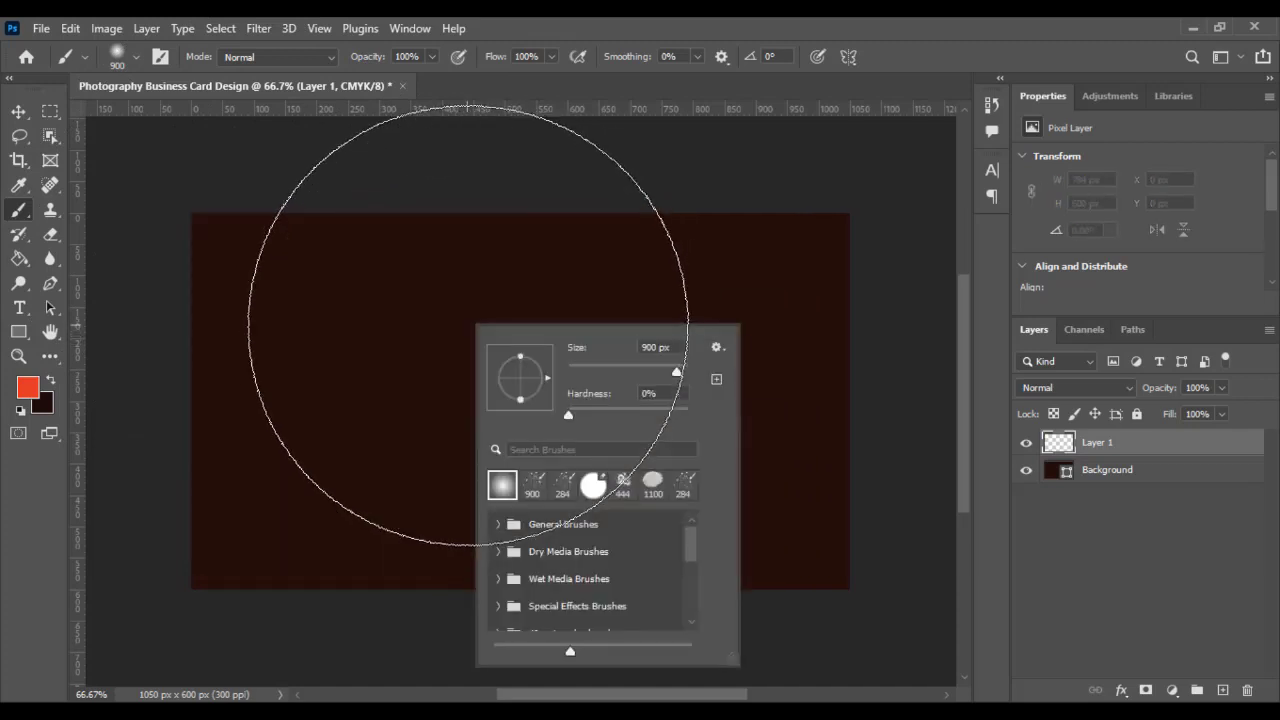
- Swap the foreground and background colors and set the foreground color to white
left_click(52, 381)
left_click(33, 393)
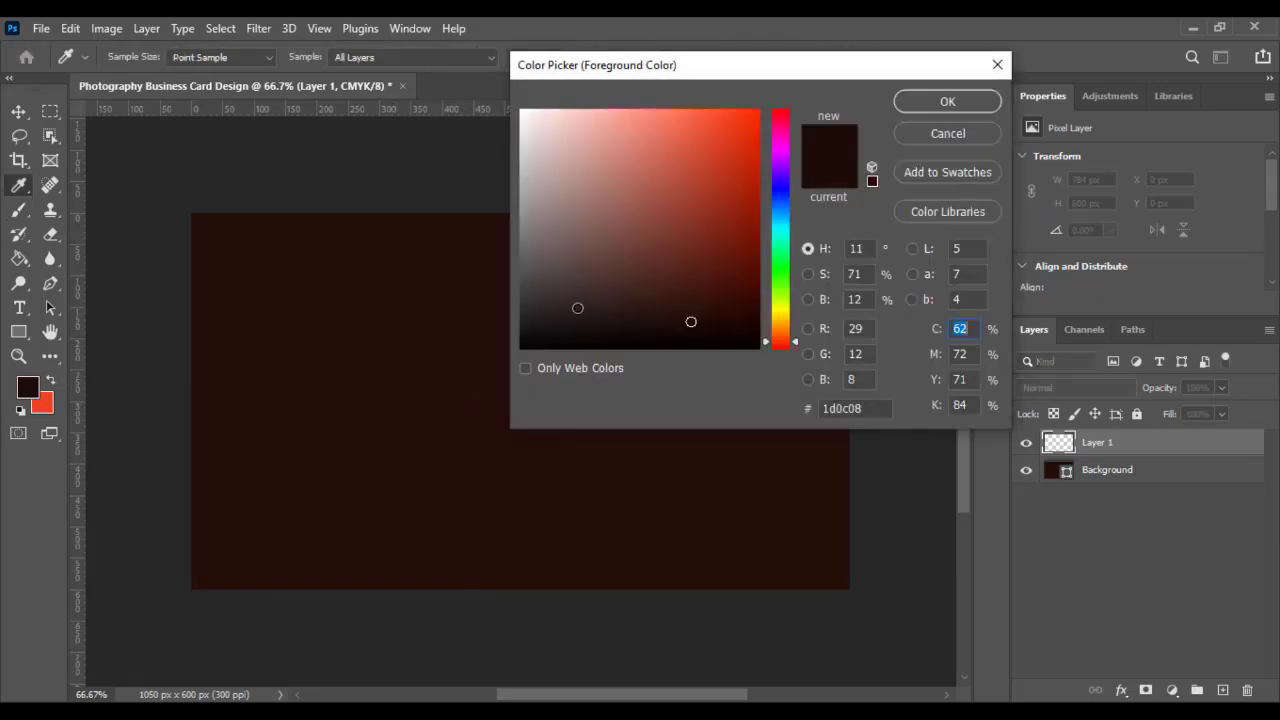
left_click_drag(577, 306, 521, 111)
left_click(916, 99)
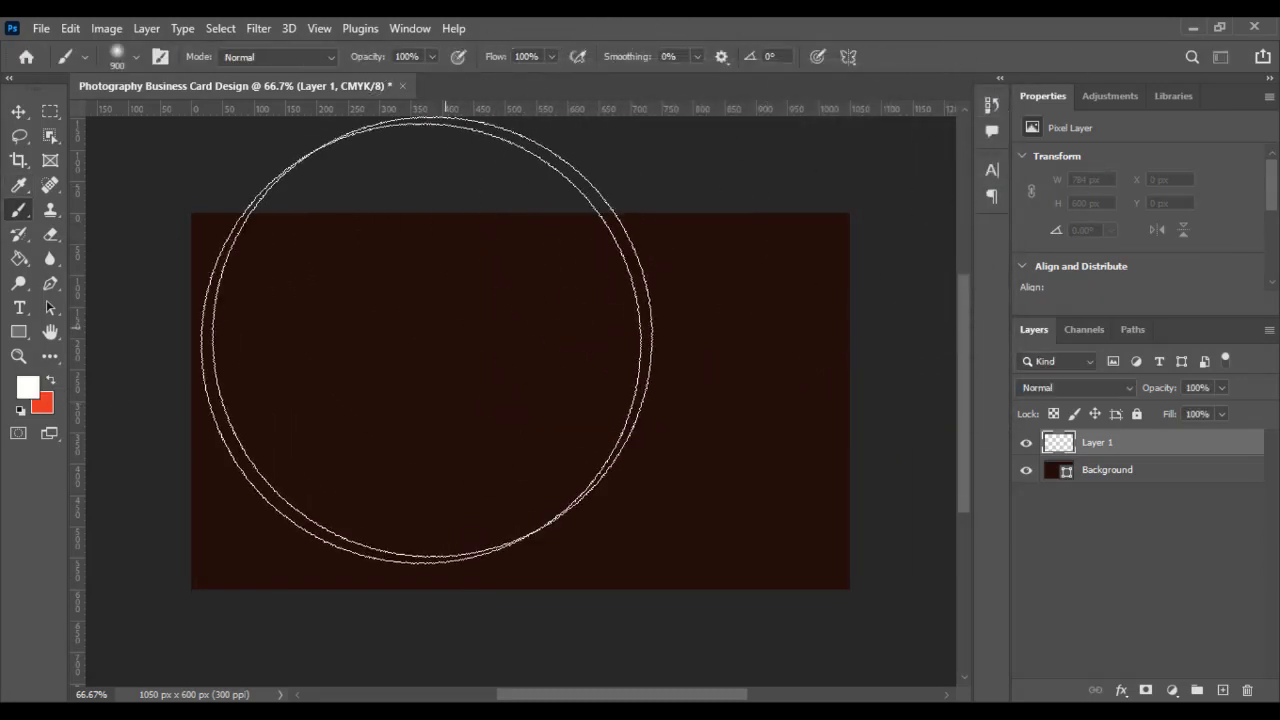
- Reduce the soft brush to 600 px and paint one white glow near the card's upper-left corner on Layer 1
key("bracketleft")
key("bracketleft")
key("bracketleft")
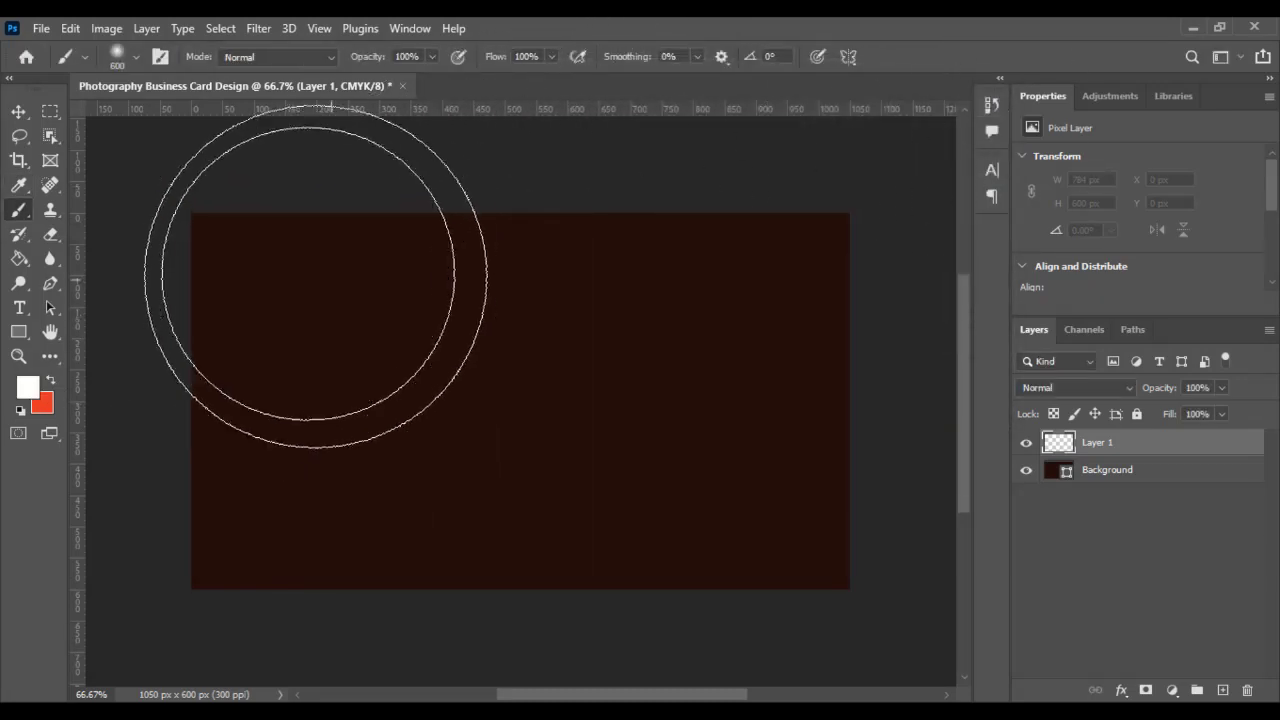
left_click(262, 270)
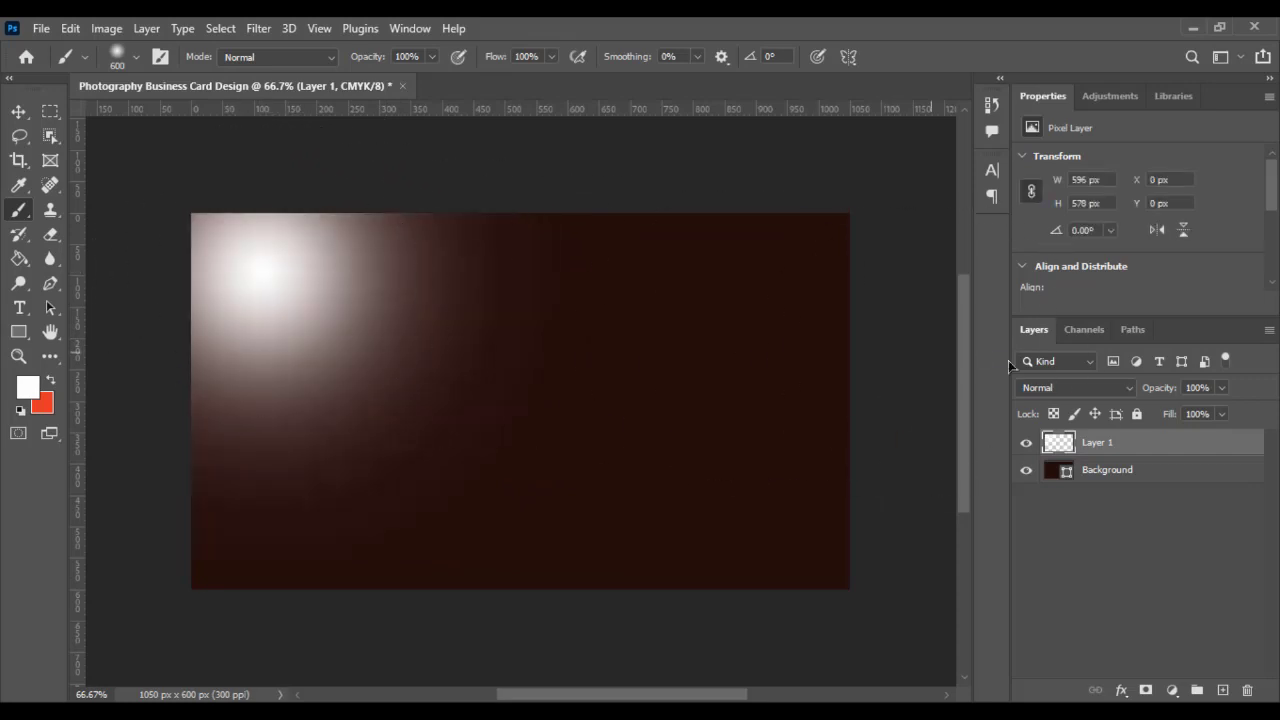
- Lower the opacity of Layer 1 with the white glow to 8%
left_click(1221, 388)
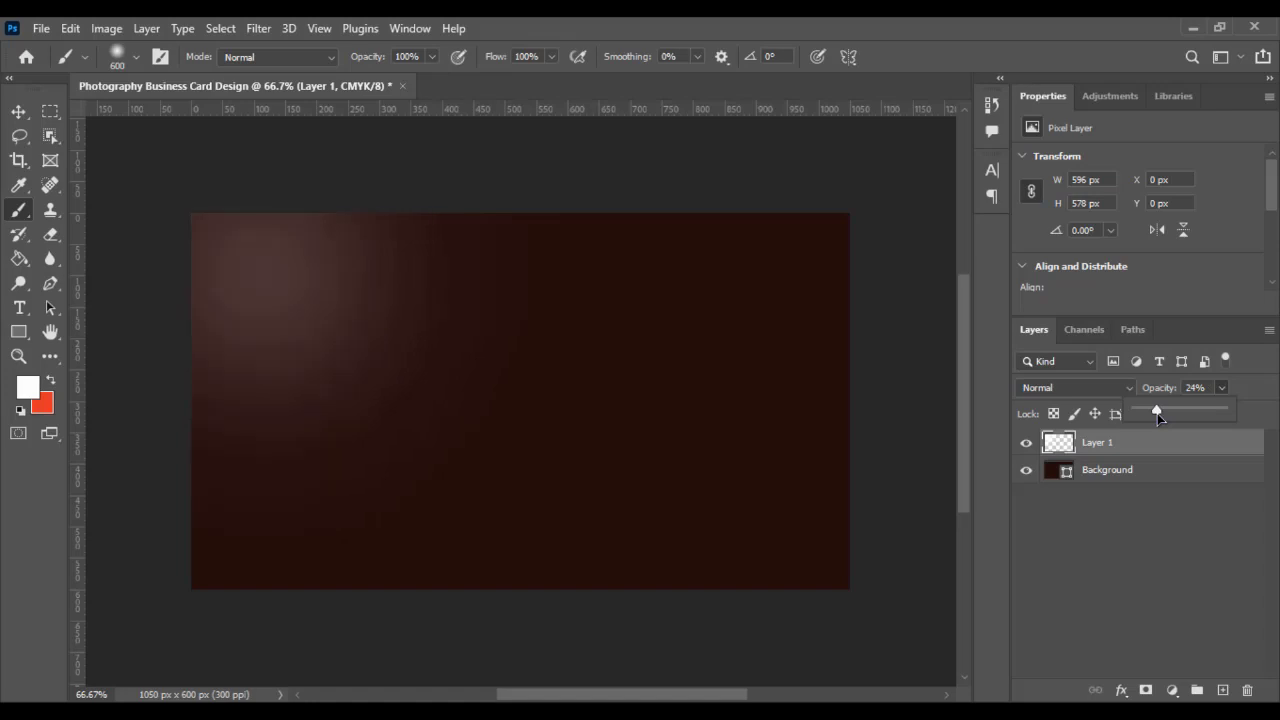
left_click_drag(1155, 413, 1145, 418)
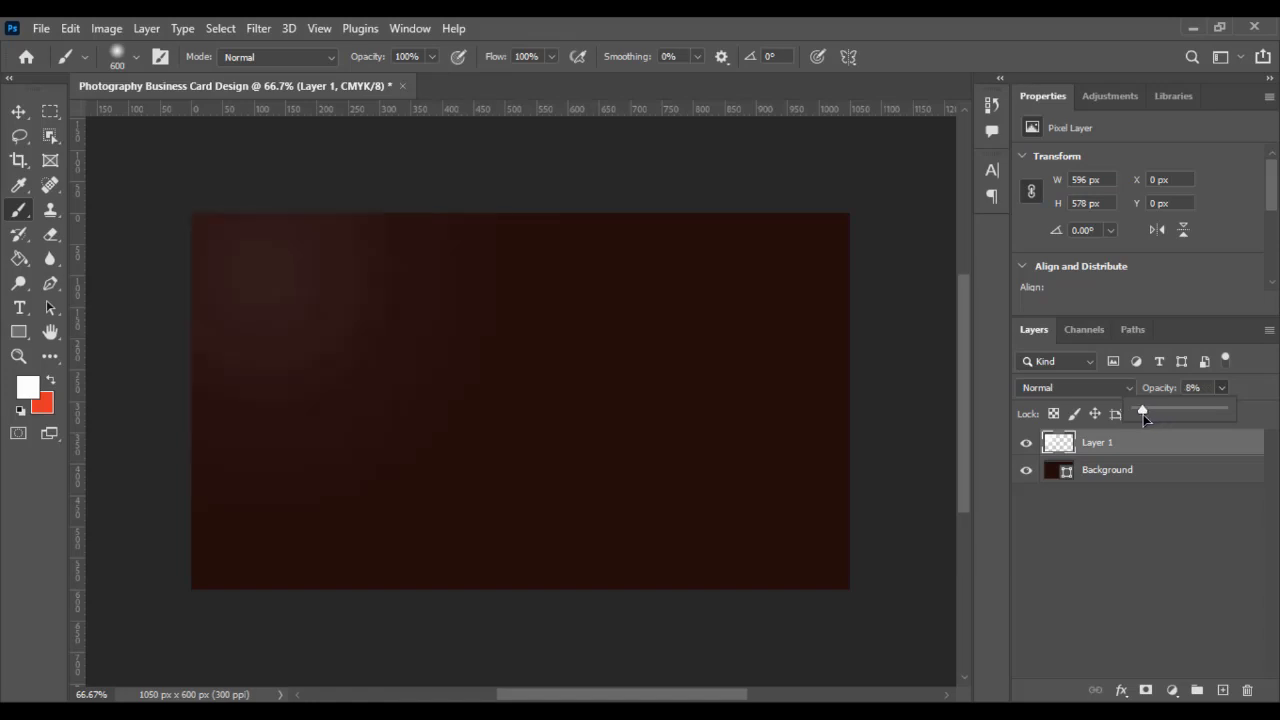
left_click(19, 112)
left_click(540, 428)
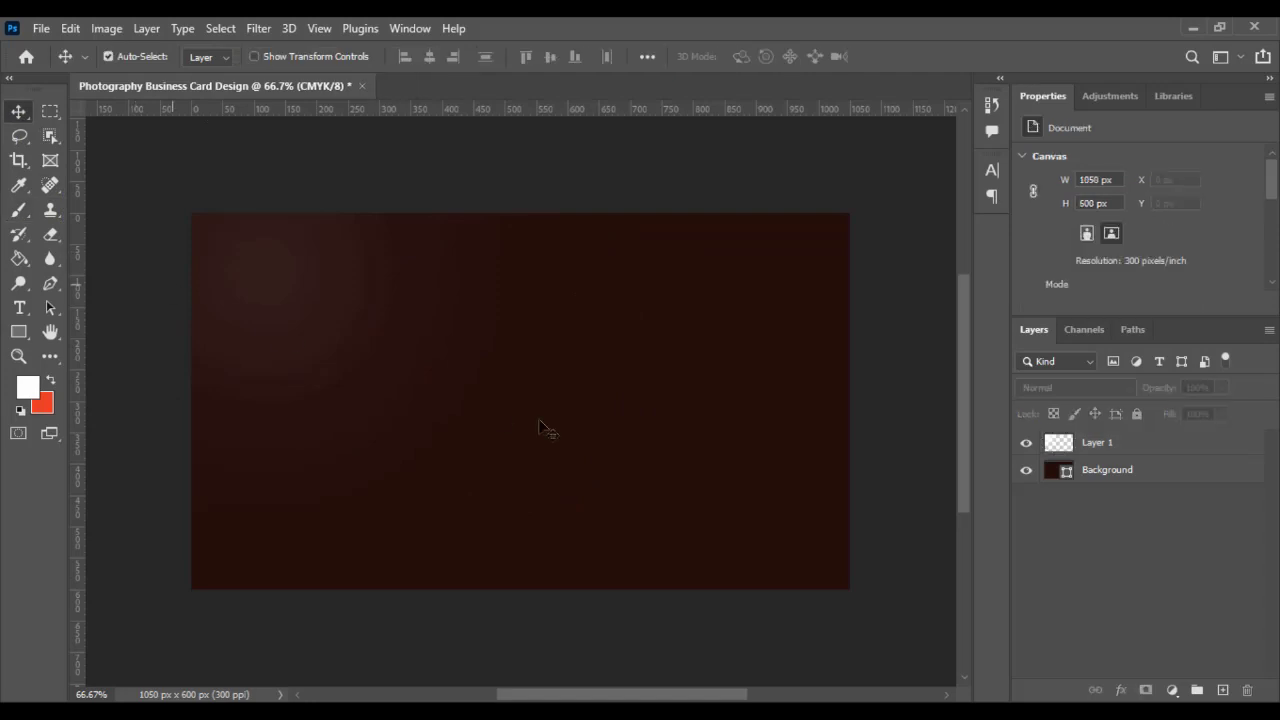
- Add another layer above Layer 1 and choose the 1100 px ragged paint-stroke brush for painting on it
left_click(1226, 687)
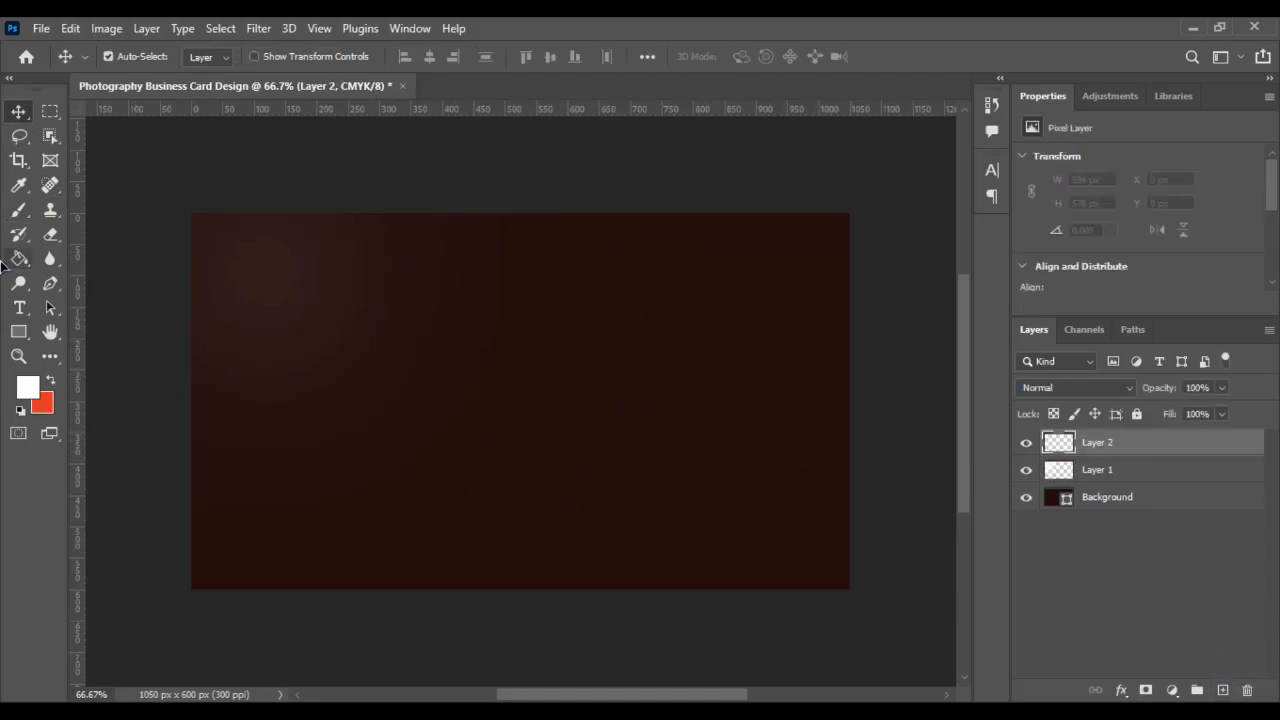
left_click(14, 232)
left_click(17, 212)
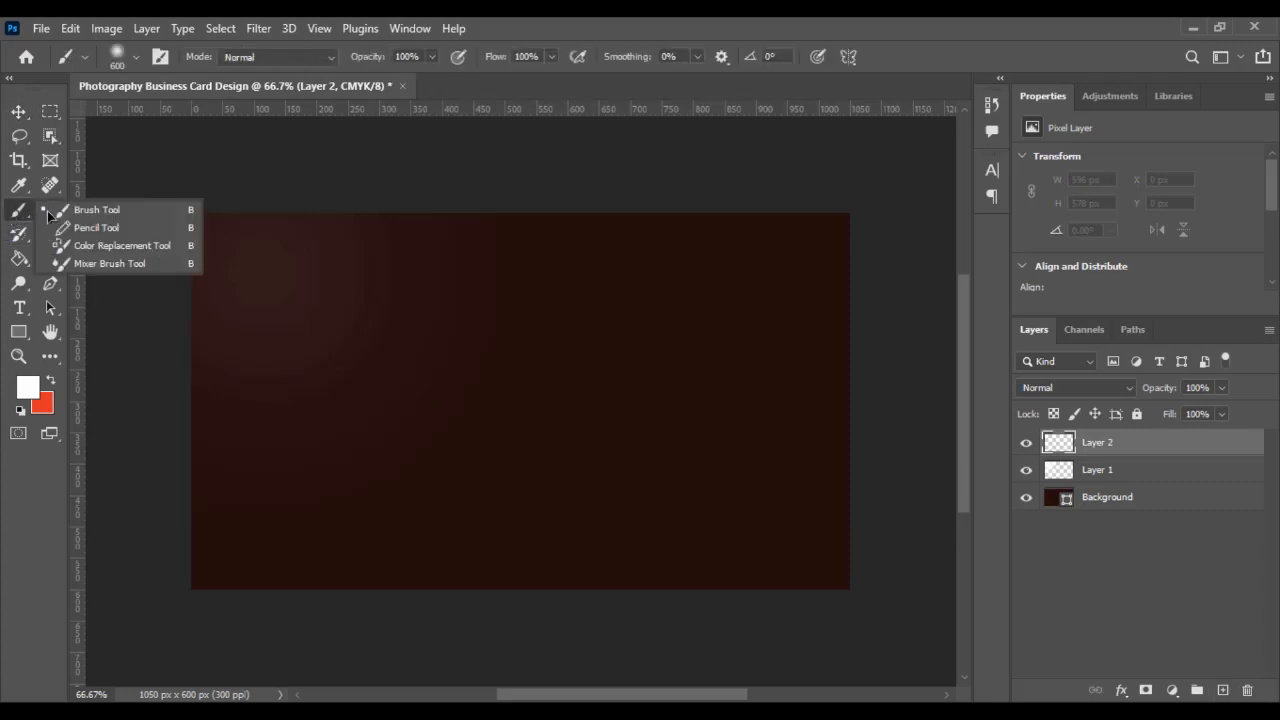
left_click(47, 213)
right_click(572, 347)
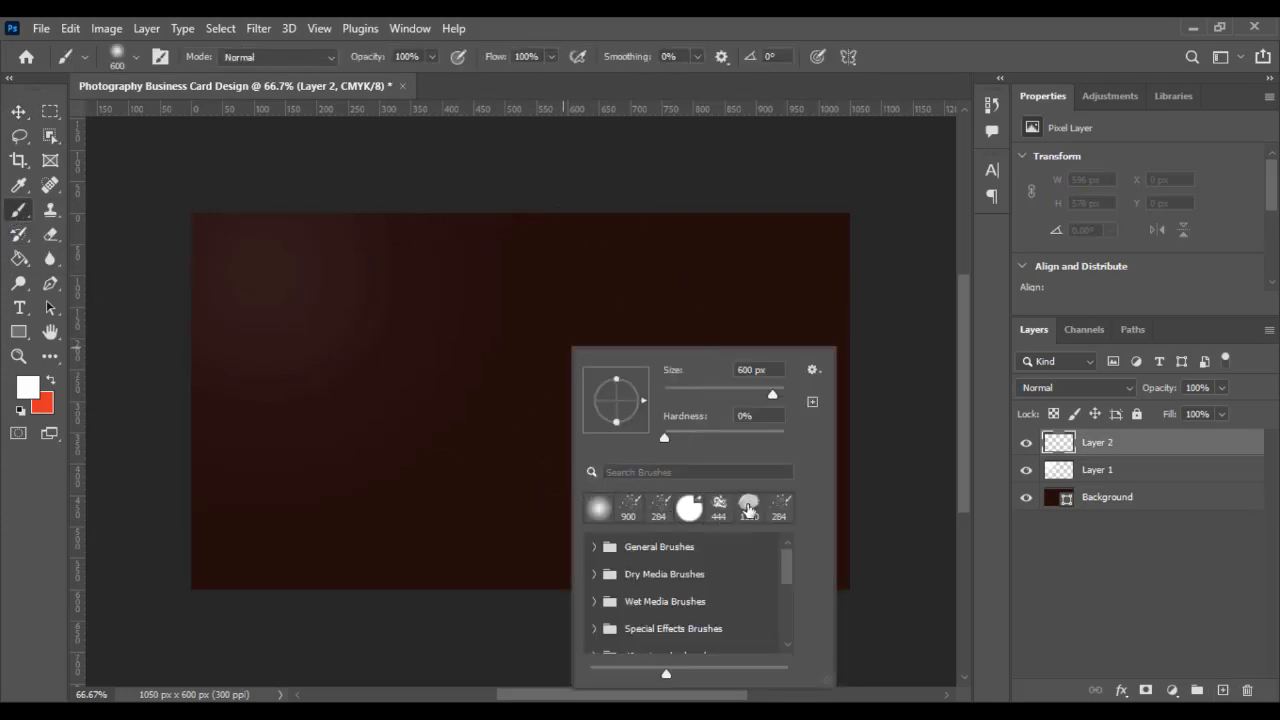
left_click(748, 509)
left_click(628, 505)
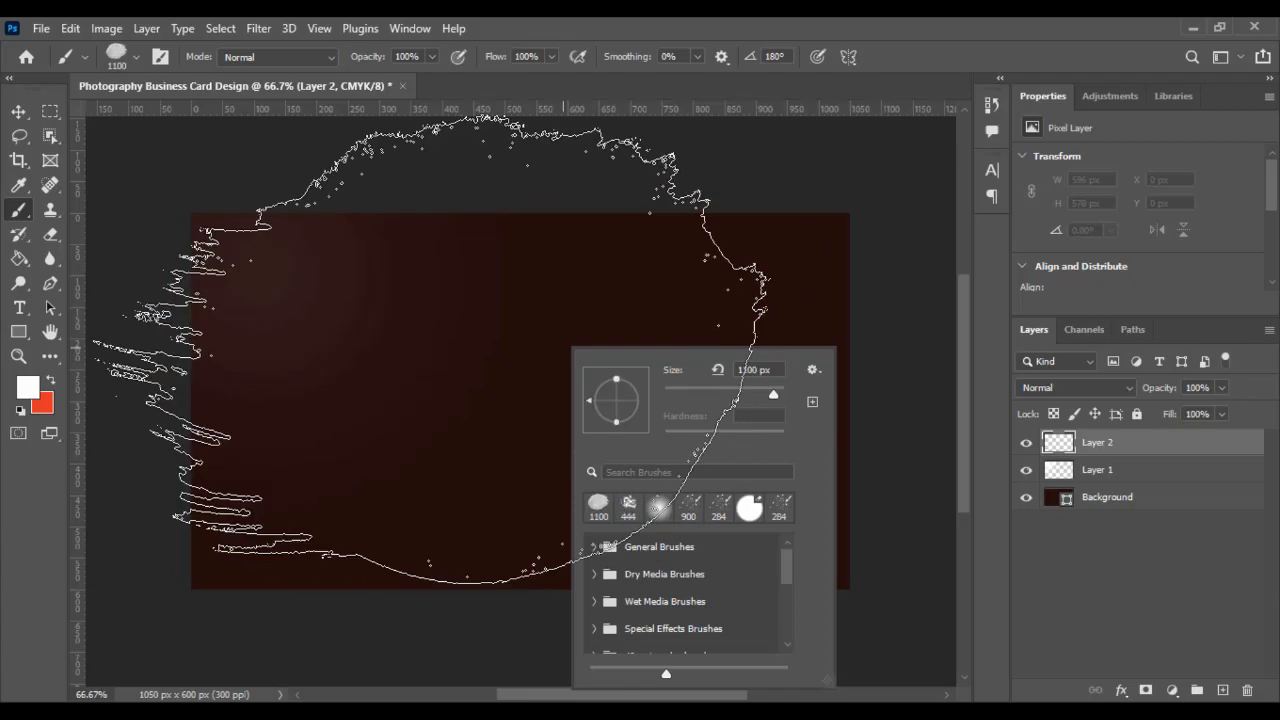
left_click(1027, 514)
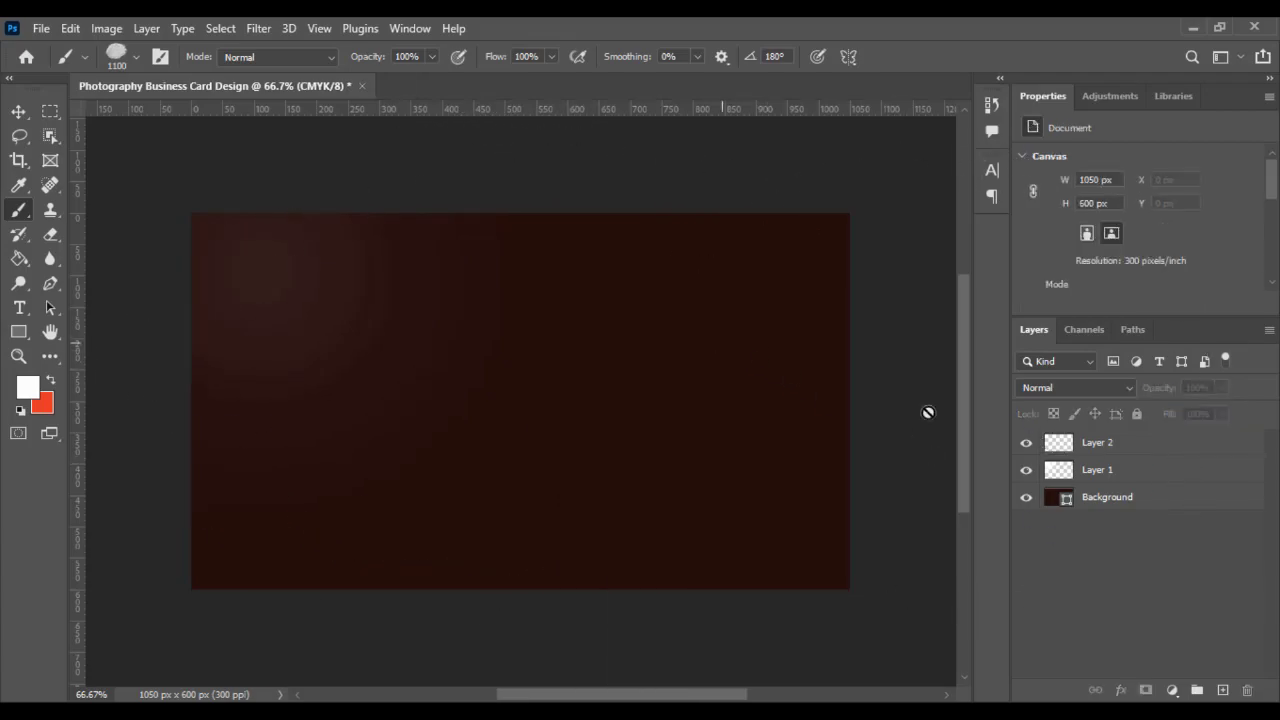
left_click(1132, 446)
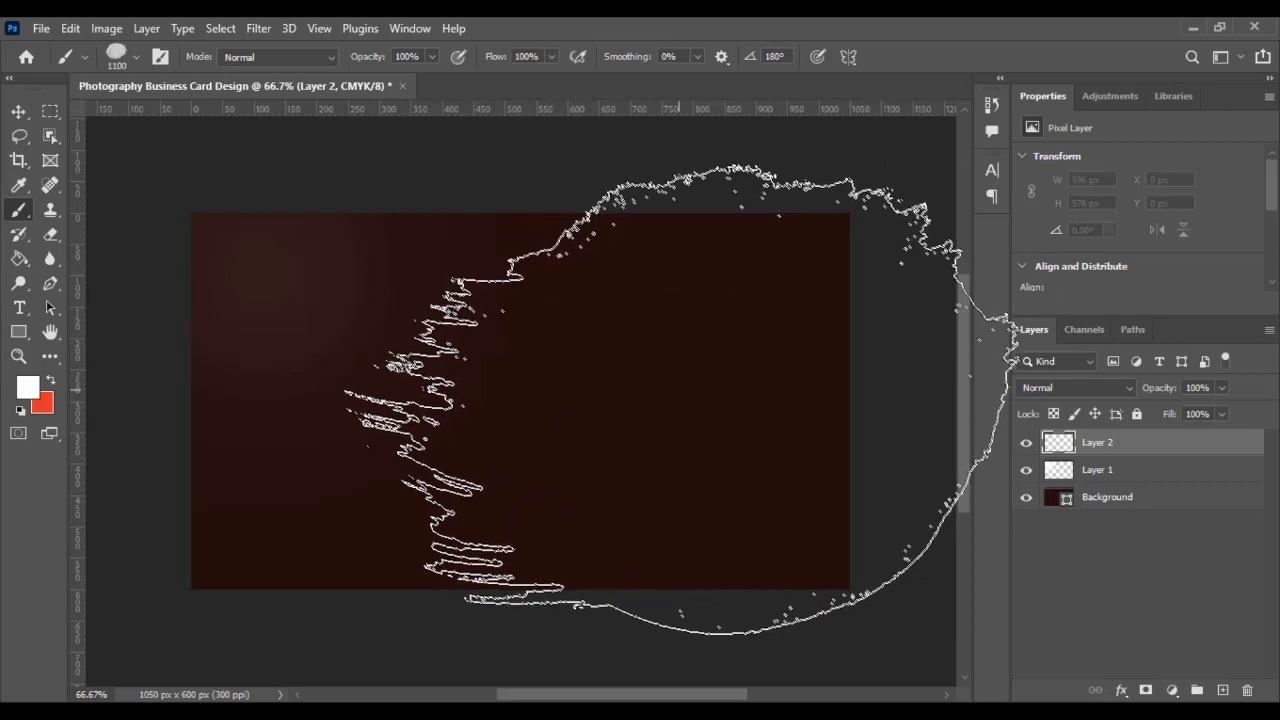
- Try stamping the ragged brush in white across the right part of the card
left_click(680, 400)
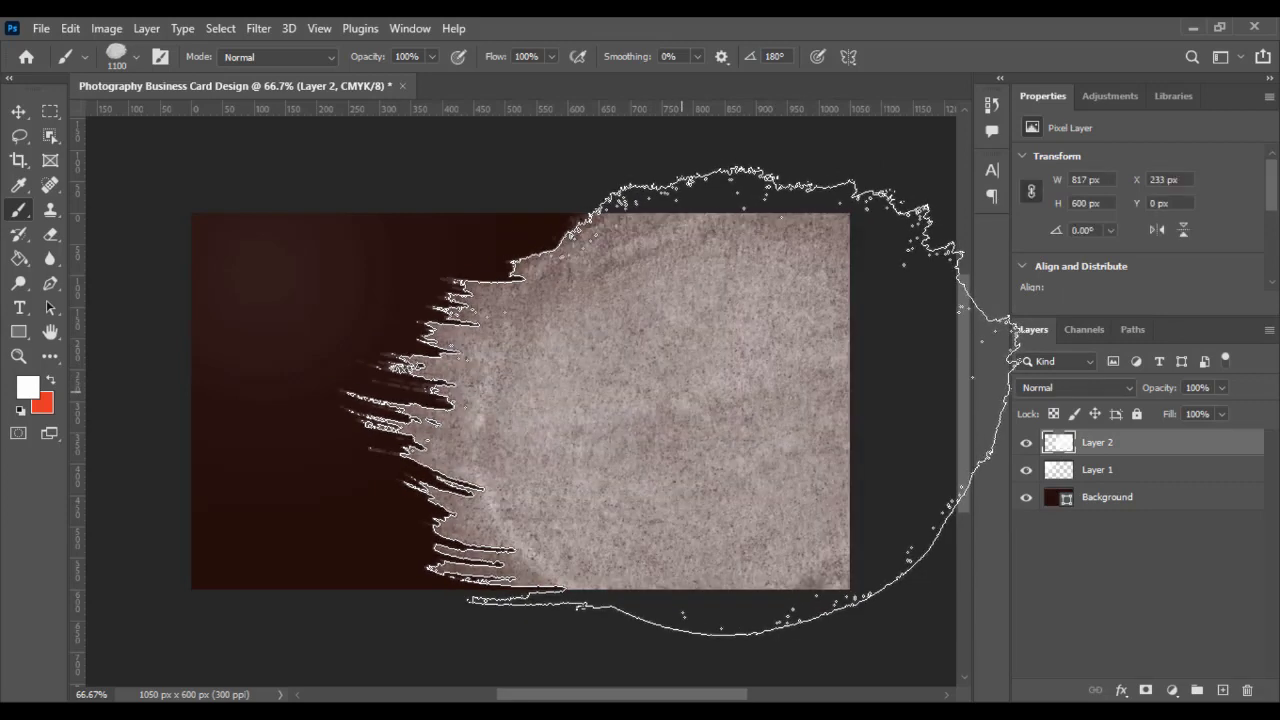
key("ctrl+z")
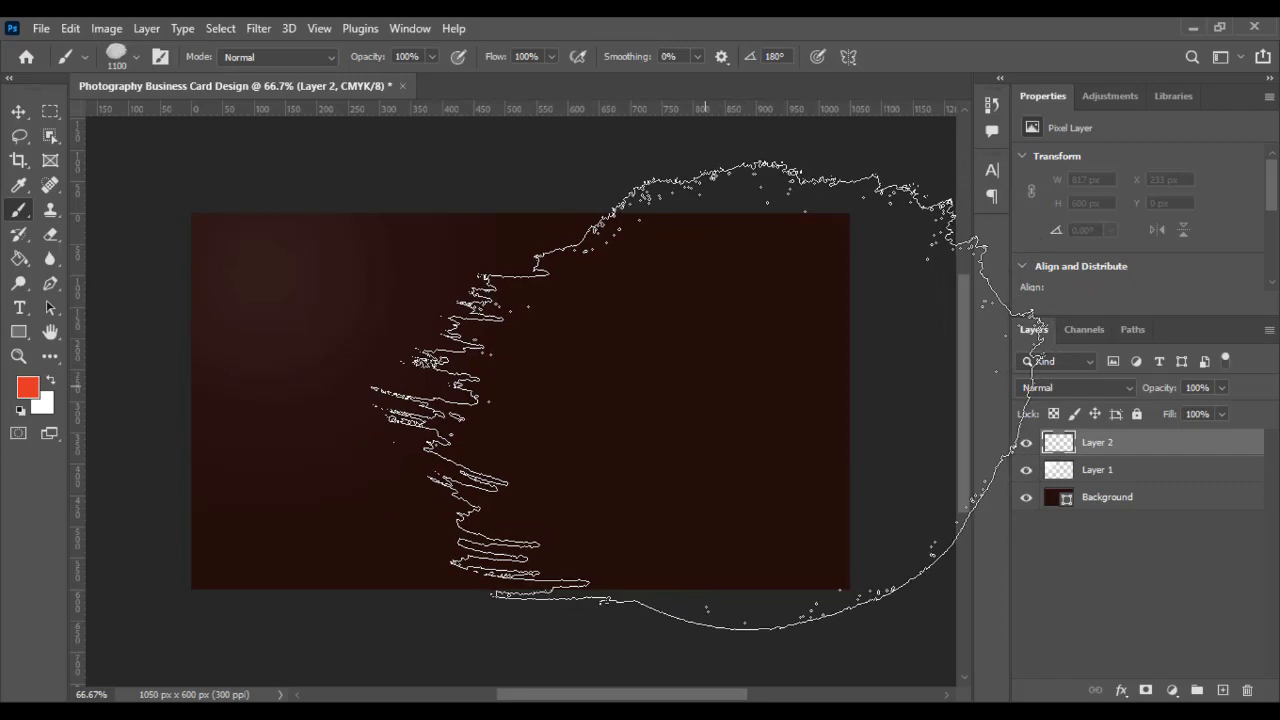
- Stamp the ragged 1100 px brush in orange-red on Layer 2, covering the right part of the card
left_click(680, 394)
left_click(680, 394)
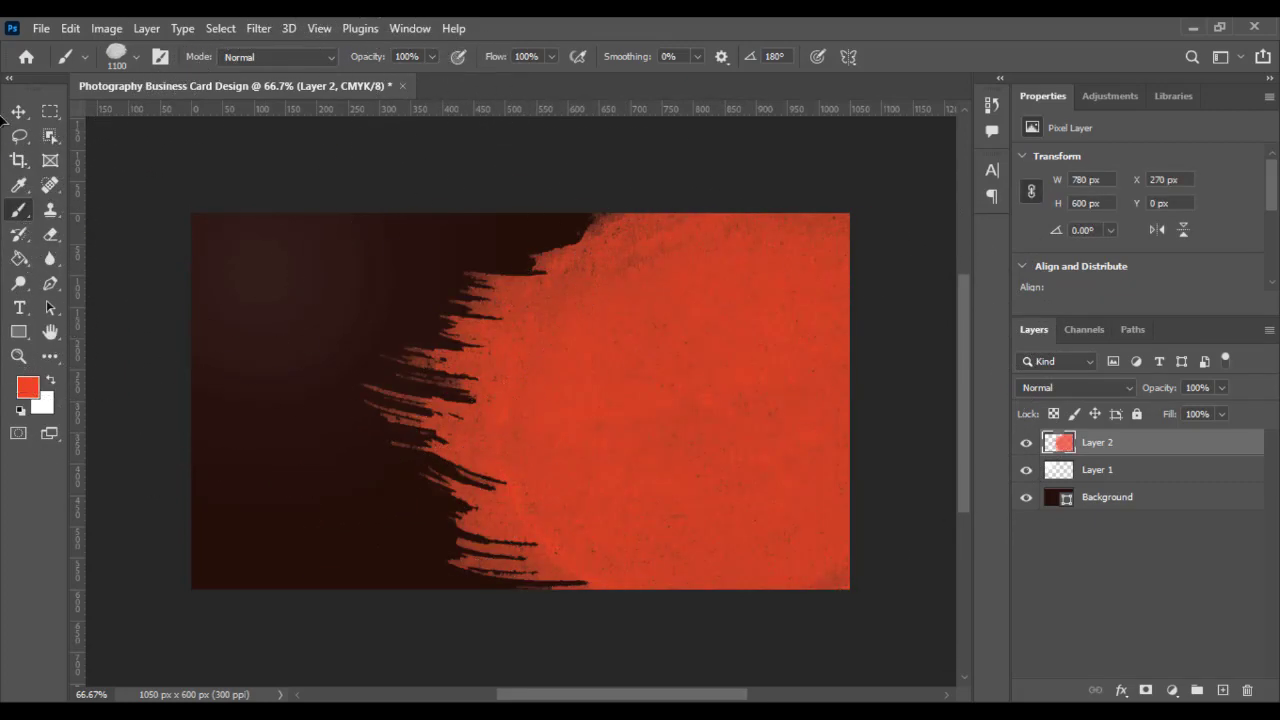
left_click(18, 111)
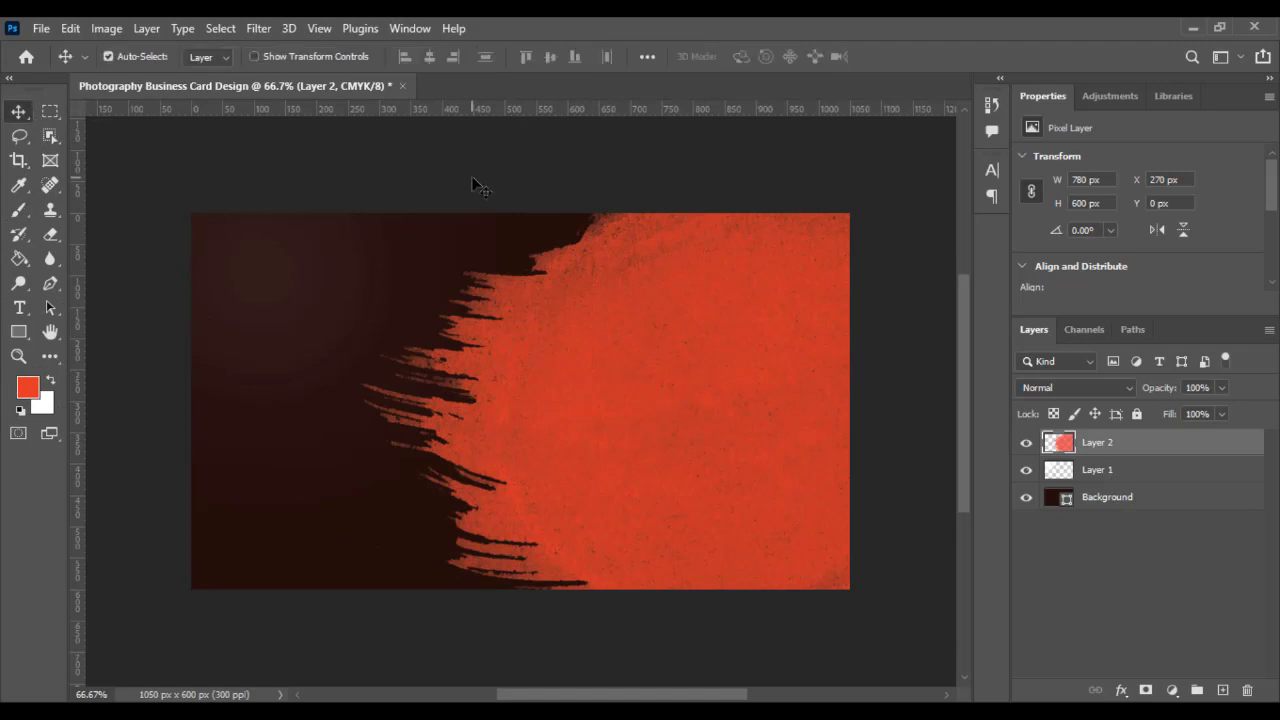
- Place the embedded pexels photo 1540977 of the standing photographer on the card and flip it horizontally
left_click(41, 30)
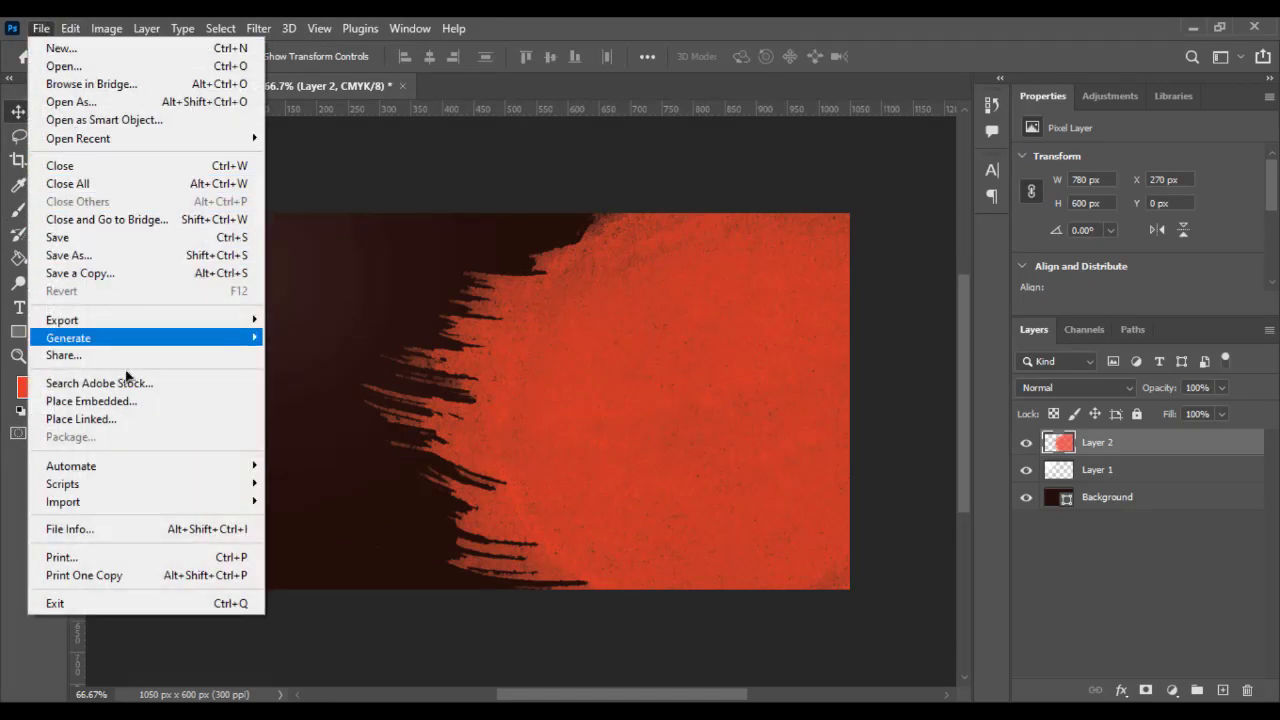
left_click(137, 405)
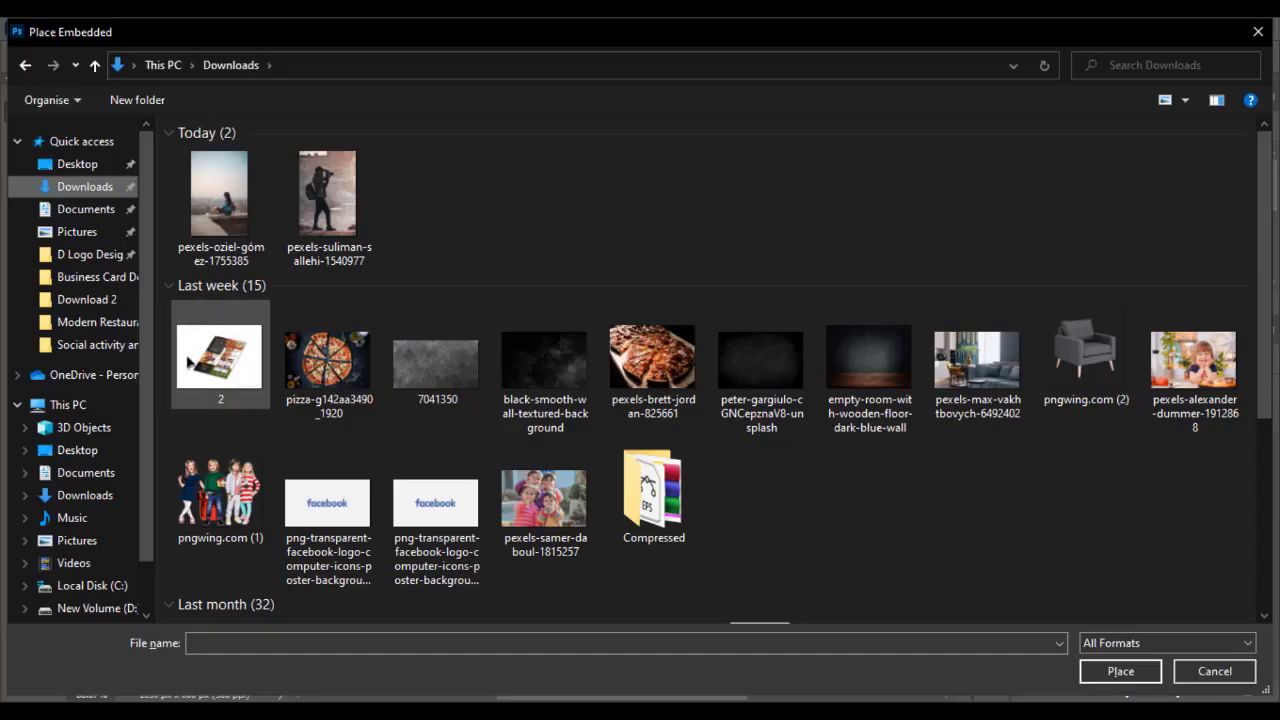
double_click(316, 202)
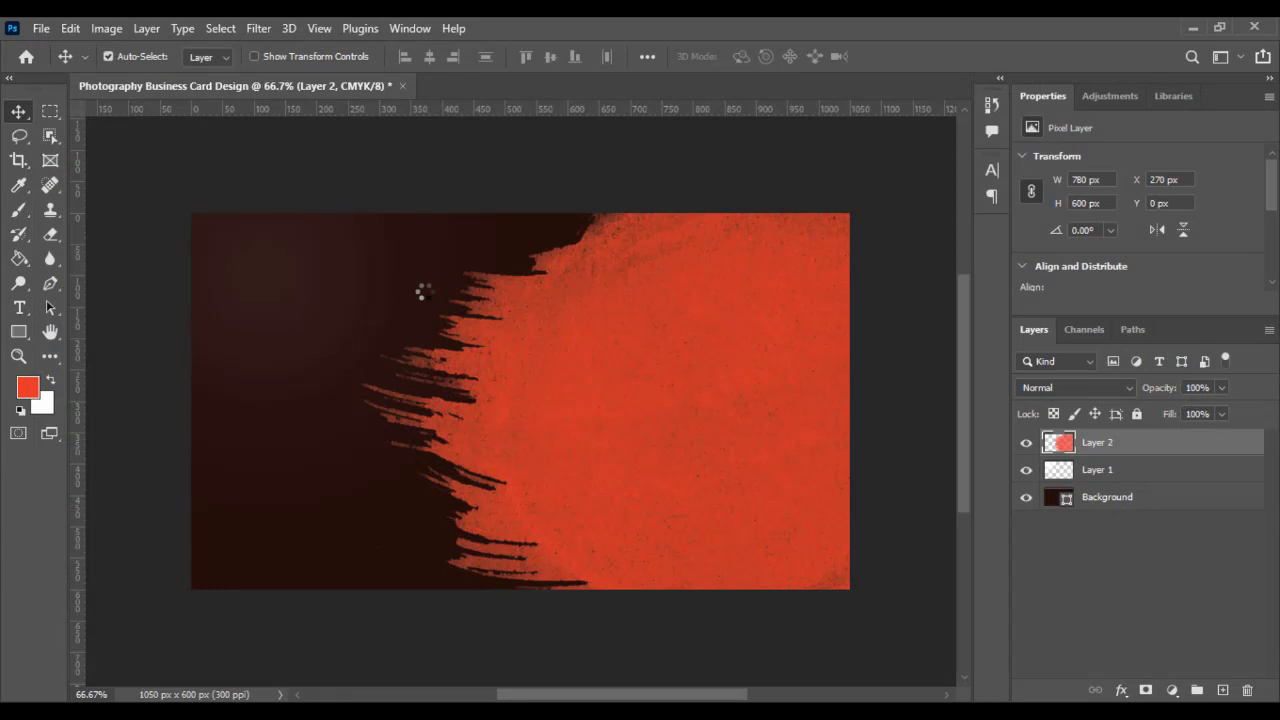
right_click(474, 297)
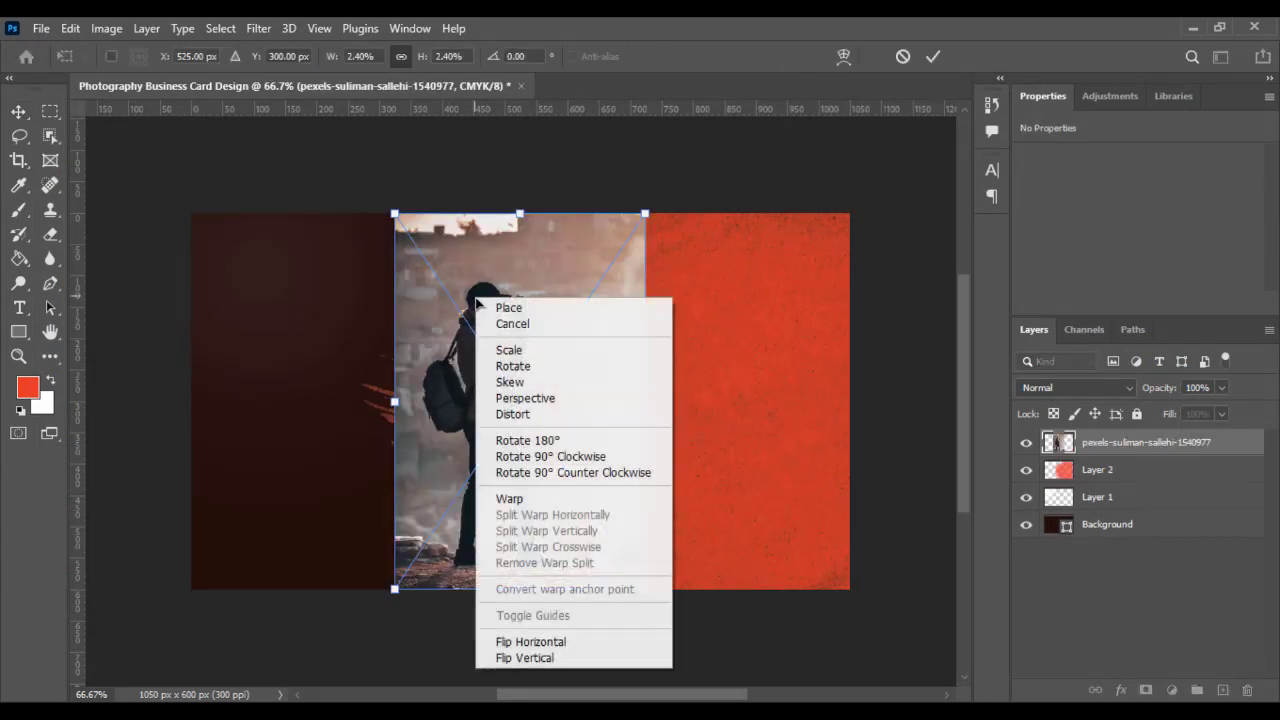
left_click(538, 643)
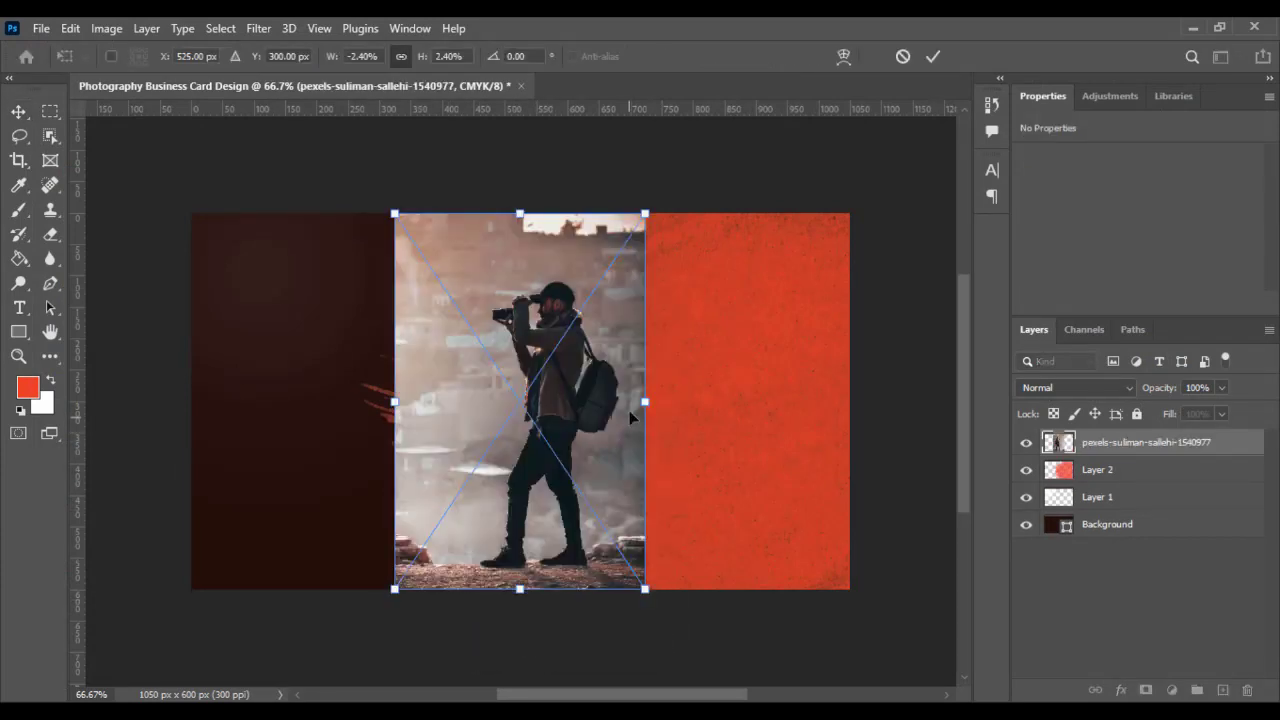
- Scale the placed photo to about 4.86% and position it over the card's right part, centred at about X 650 px, Y 444 px
left_click_drag(527, 425, 496, 425)
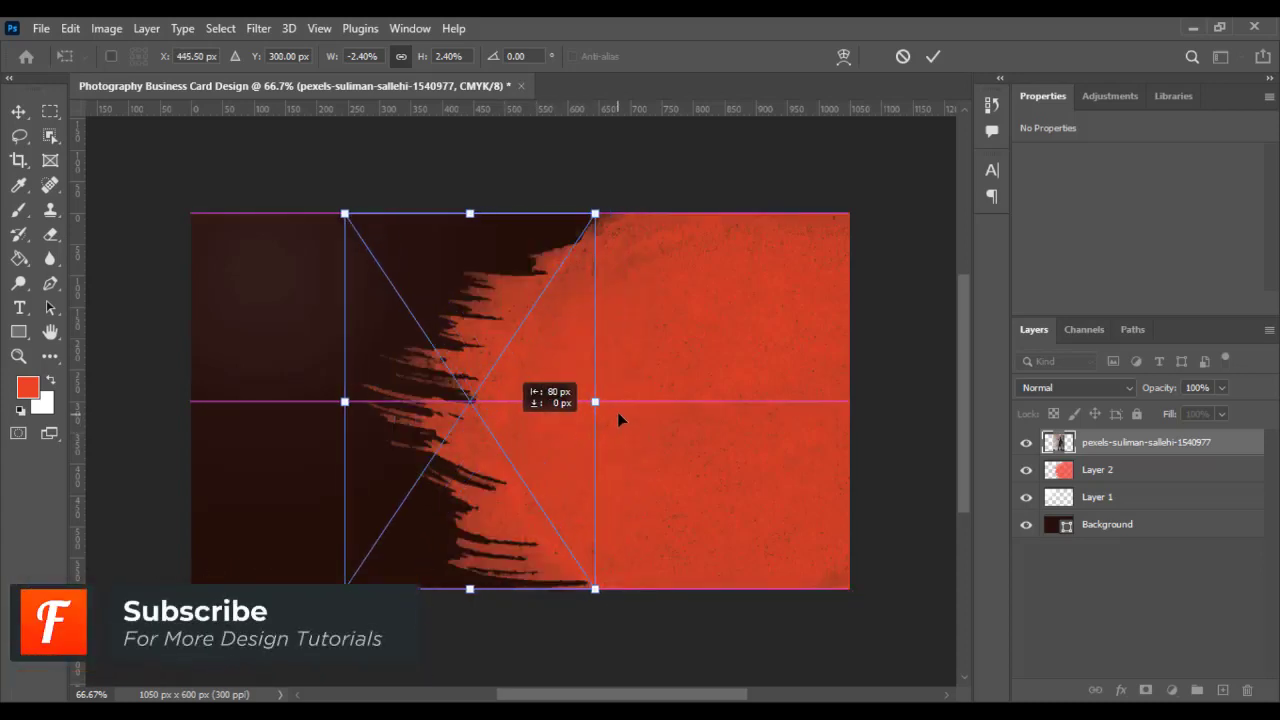
left_click_drag(593, 401, 861, 417)
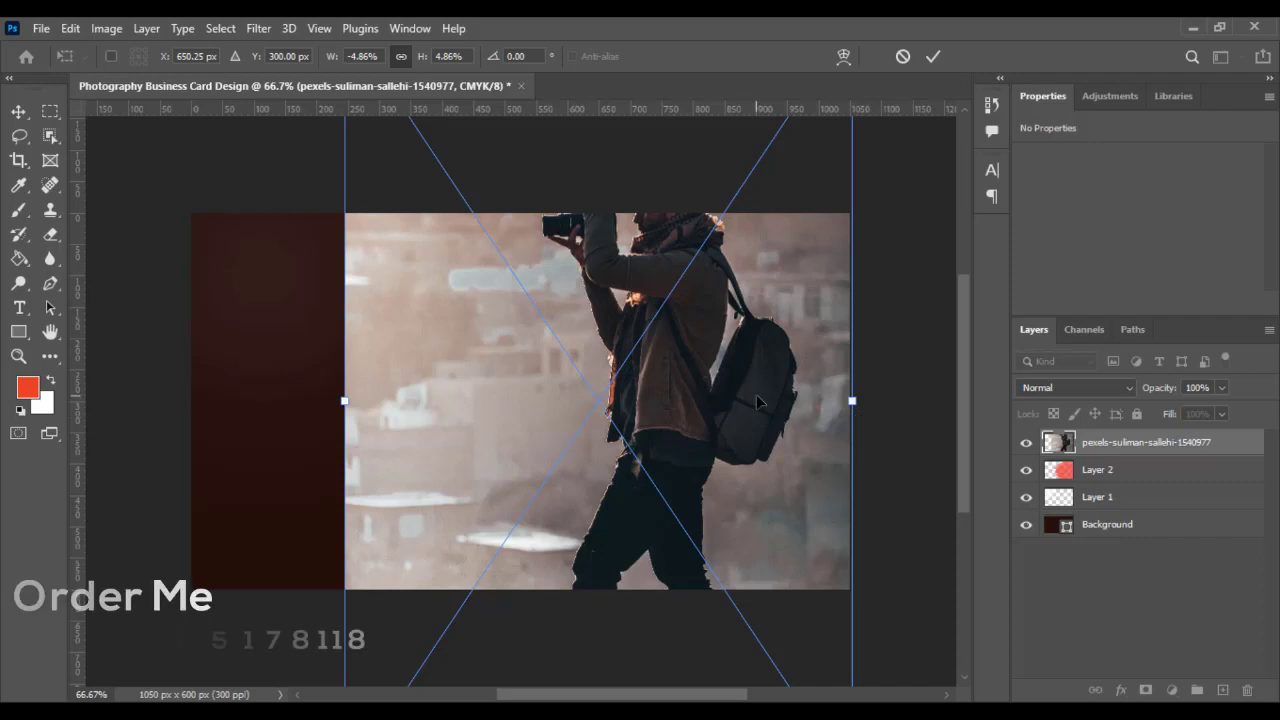
left_click_drag(758, 401, 780, 492)
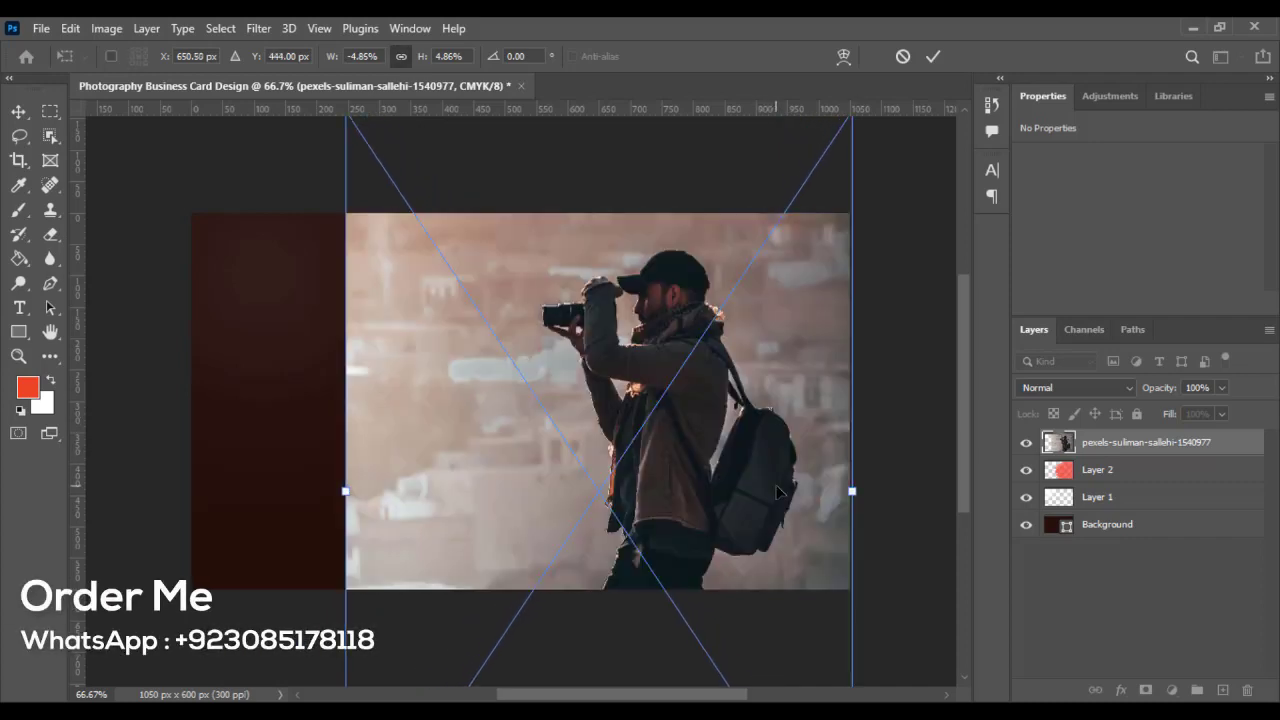
key("Return")
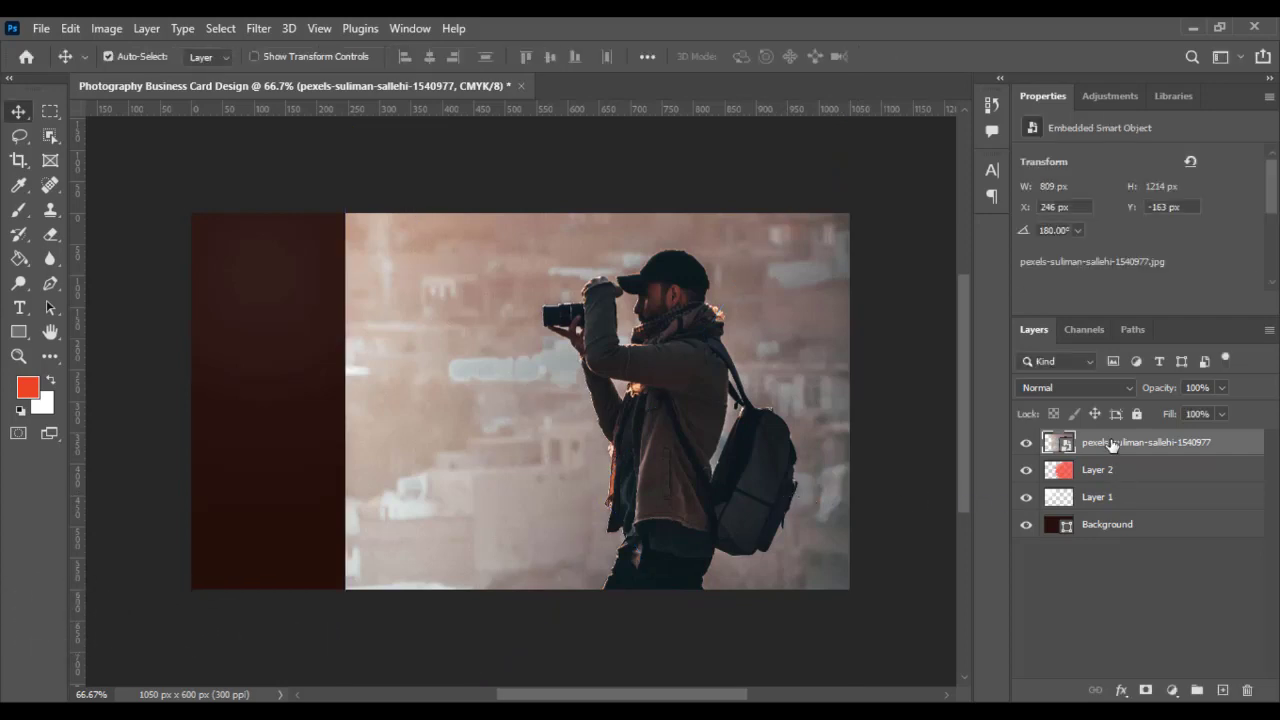
- Clip the photographer photo to the brush shape on Layer 2 and set its blend mode to Linear Light
right_click(1111, 445)
left_click(923, 485)
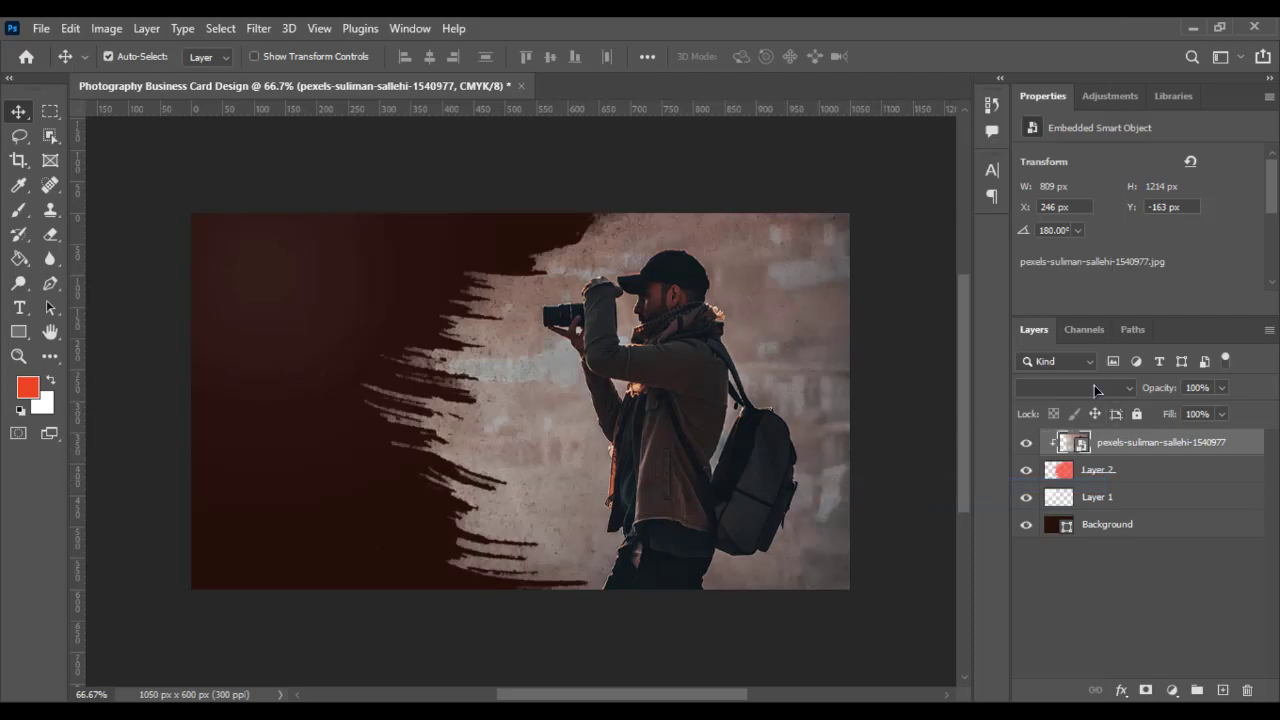
left_click(1095, 388)
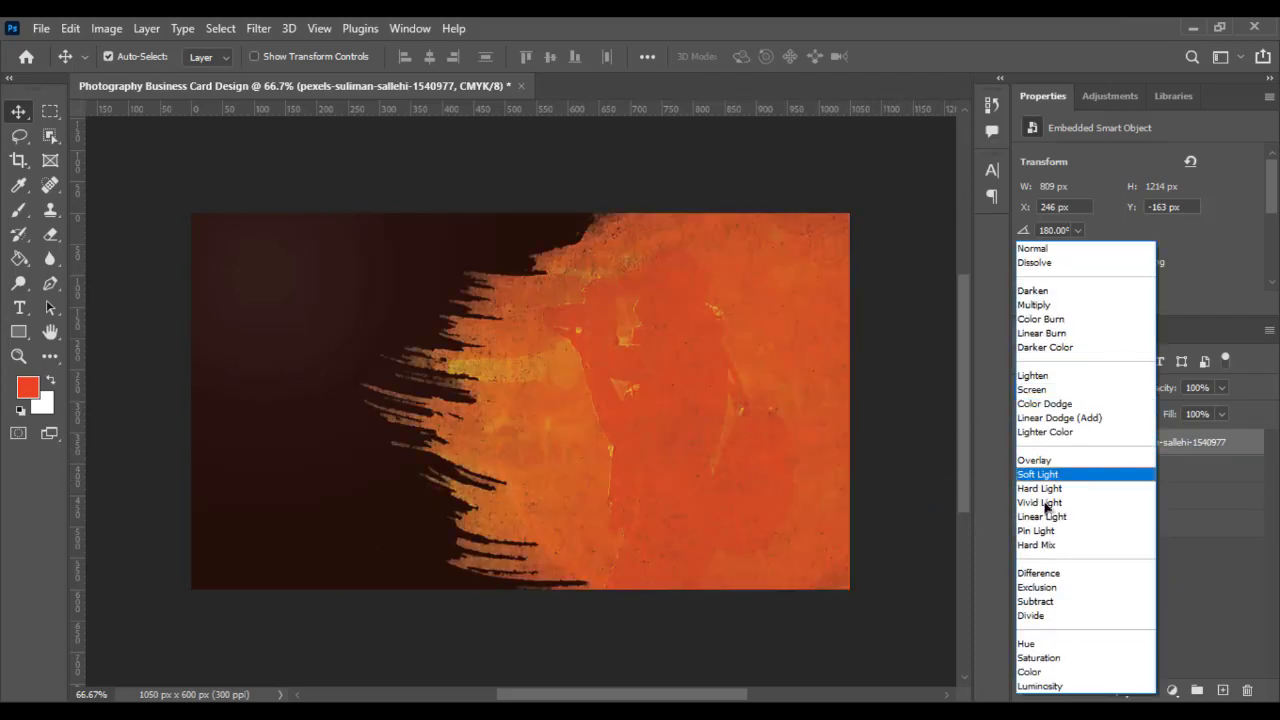
left_click(1043, 516)
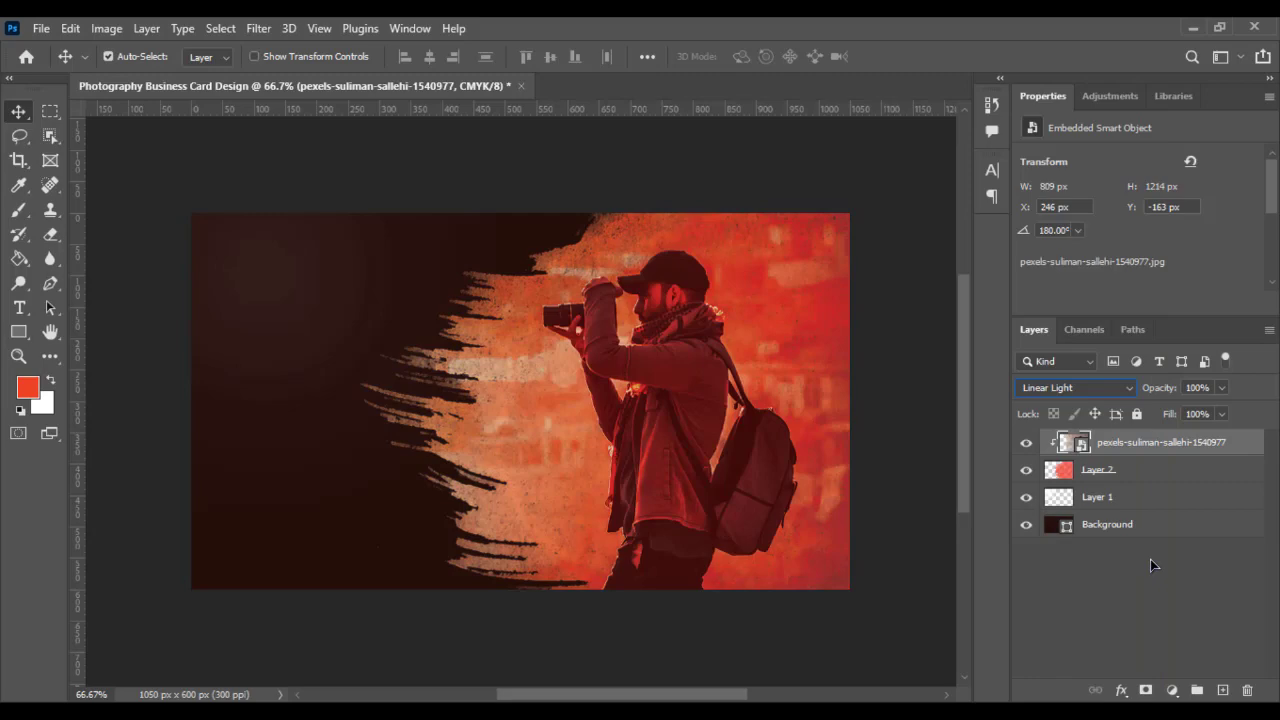
- Add a layer above Layer 1 and stamp orange-red splatters with the 900 px splatter brush around the ragged edge of the photo
left_click(1120, 500)
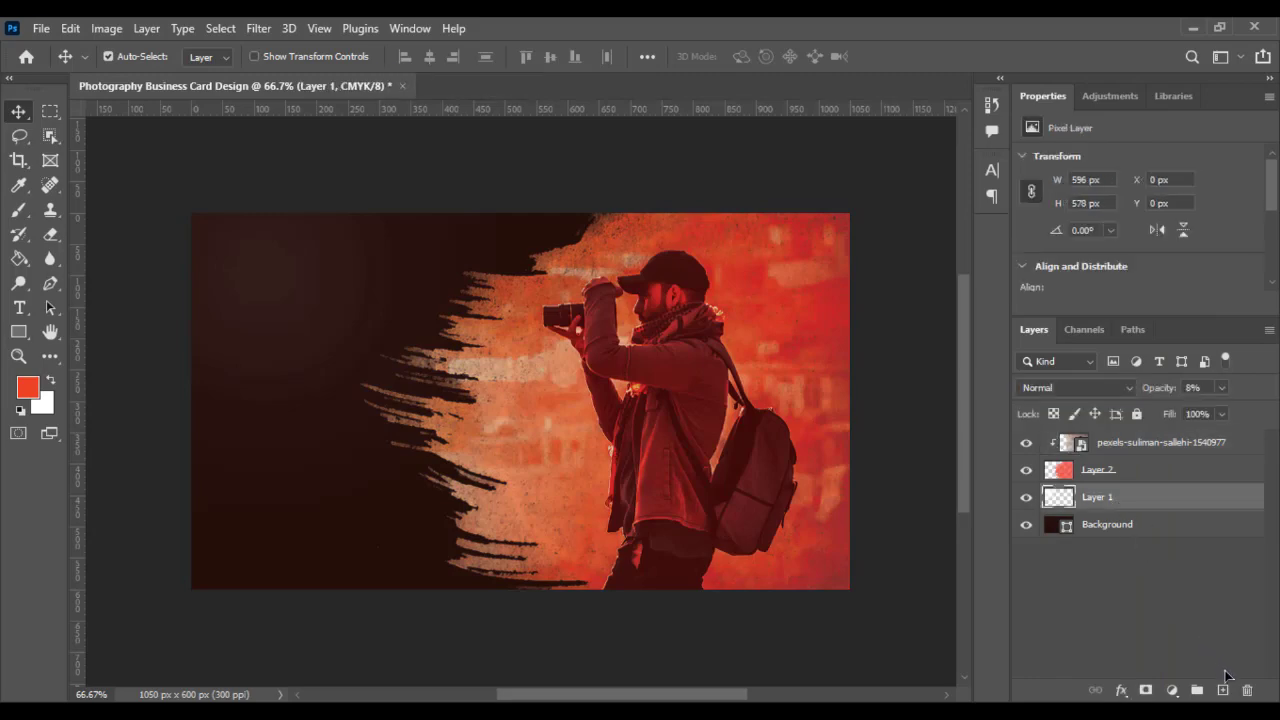
left_click(1226, 689)
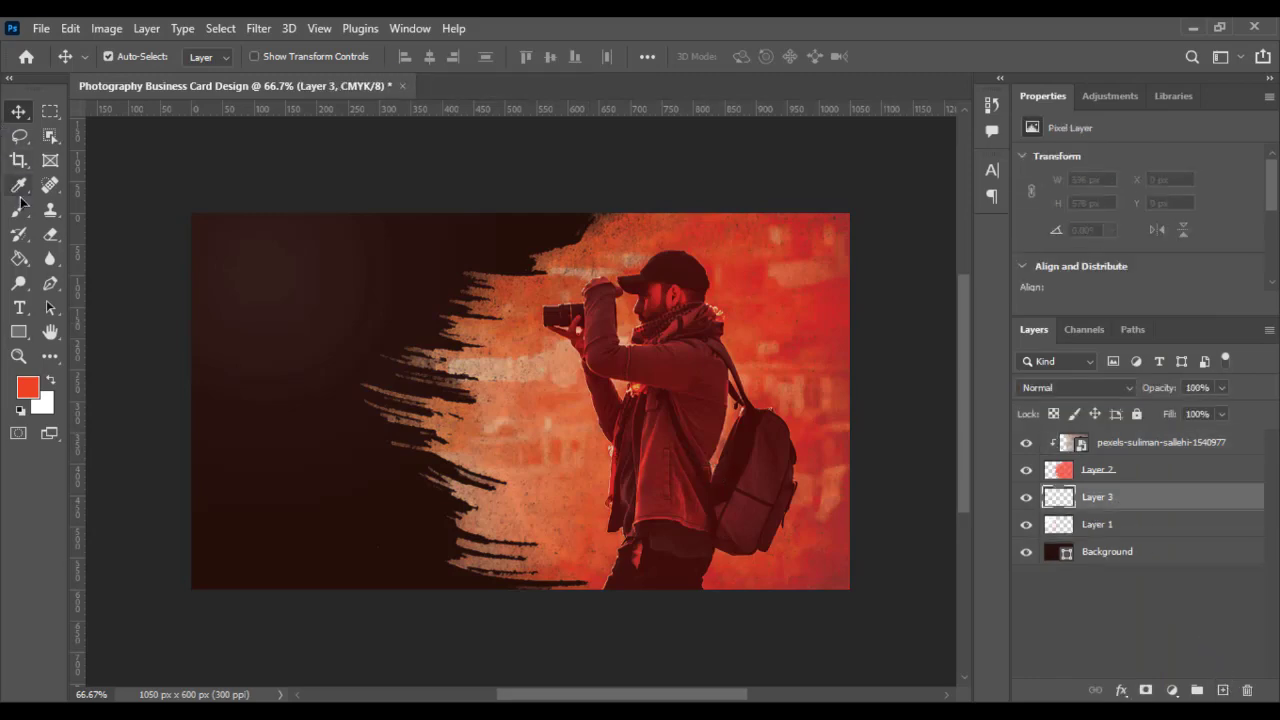
left_click(18, 185)
left_click(20, 209)
right_click(534, 361)
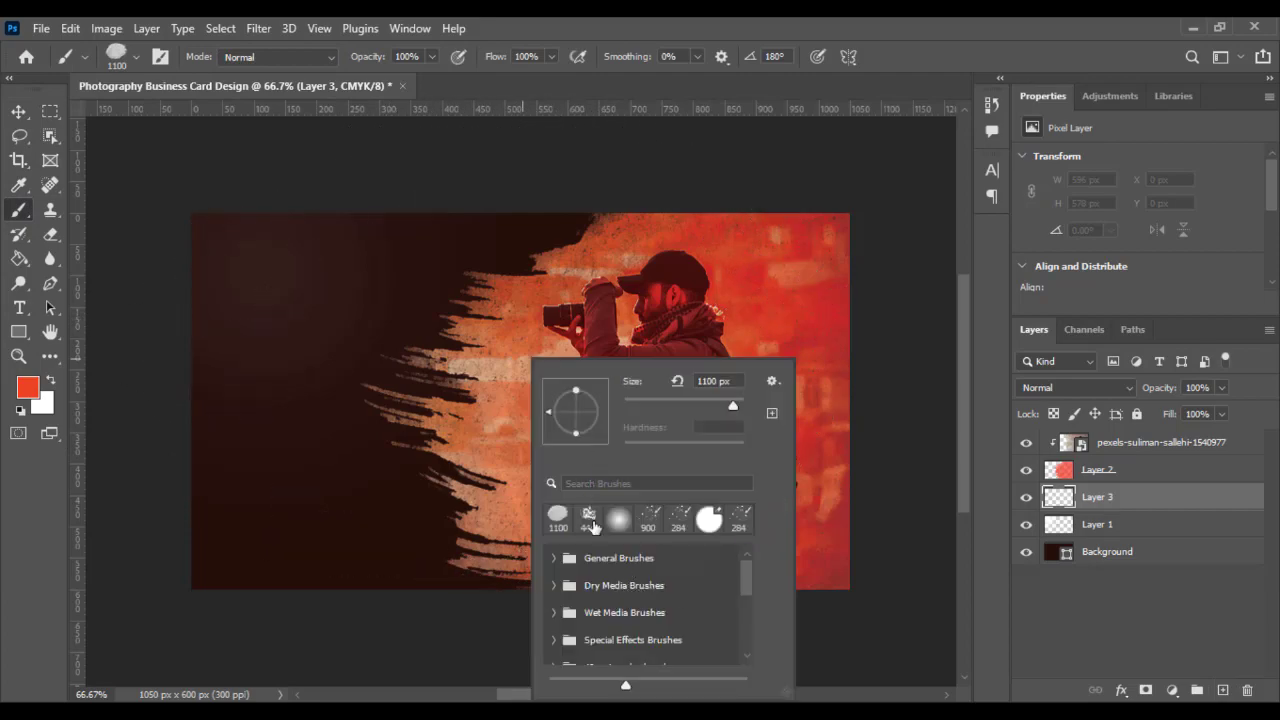
left_click(651, 531)
left_click(318, 418)
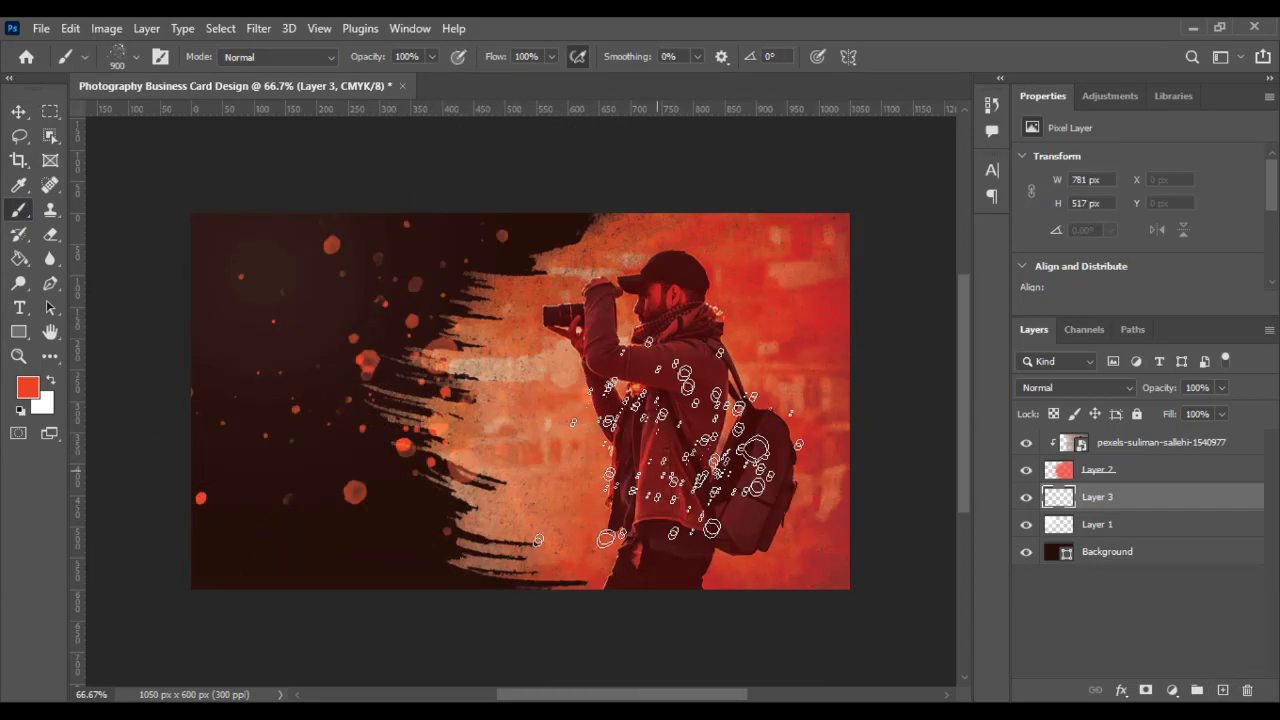
left_click(540, 450)
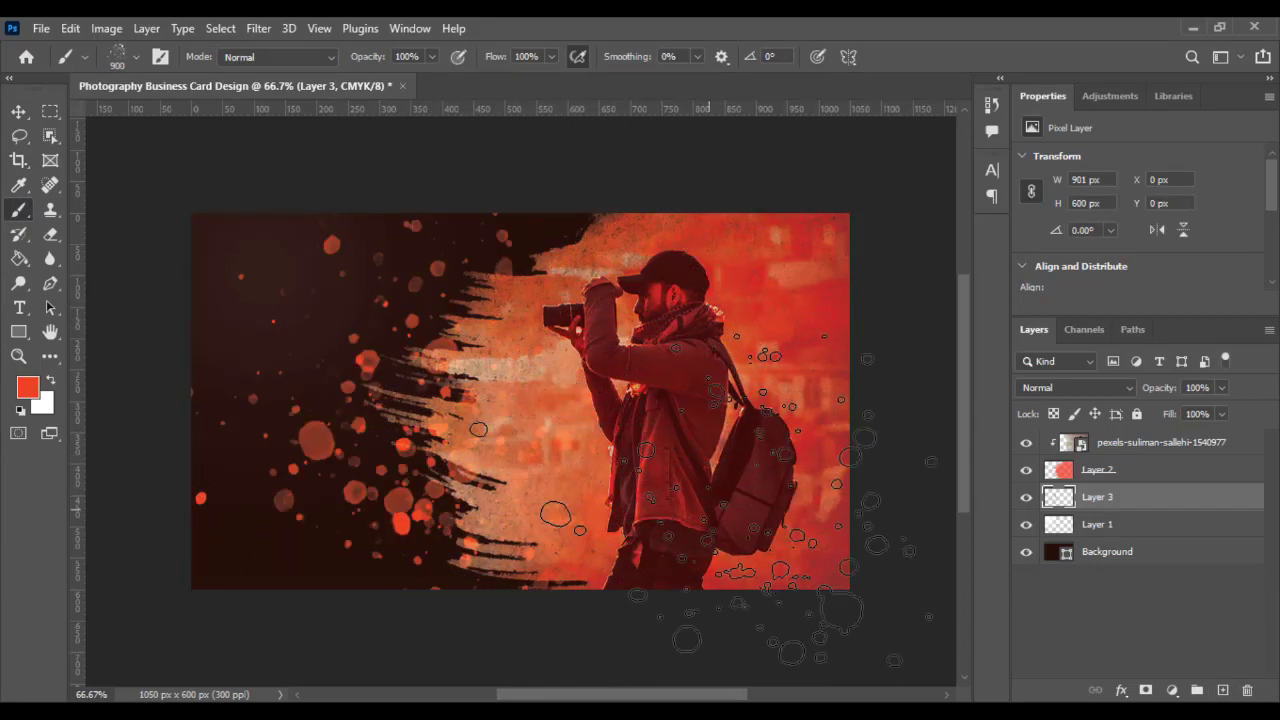
left_click(30, 108)
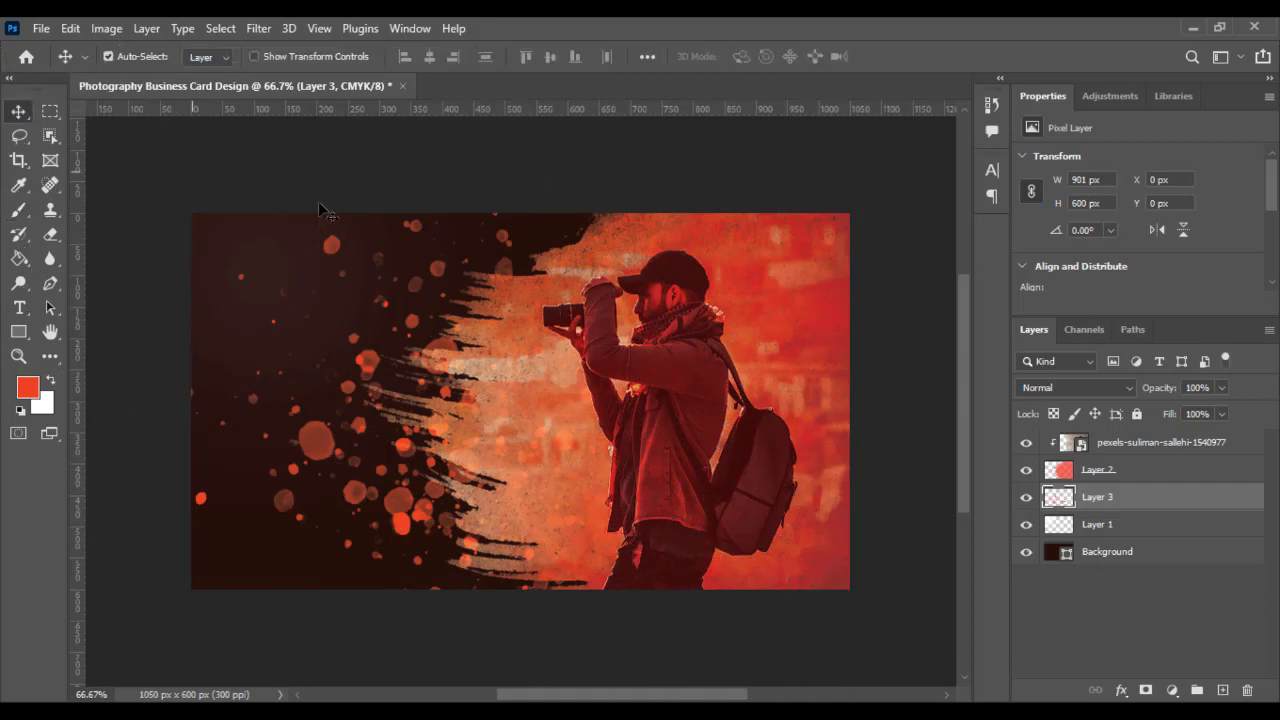
- In Business Card Design.psd, hide Layer 3, Back Side and Layer 2, and expand the Front Side group
scroll(344, 178, "up", 1)
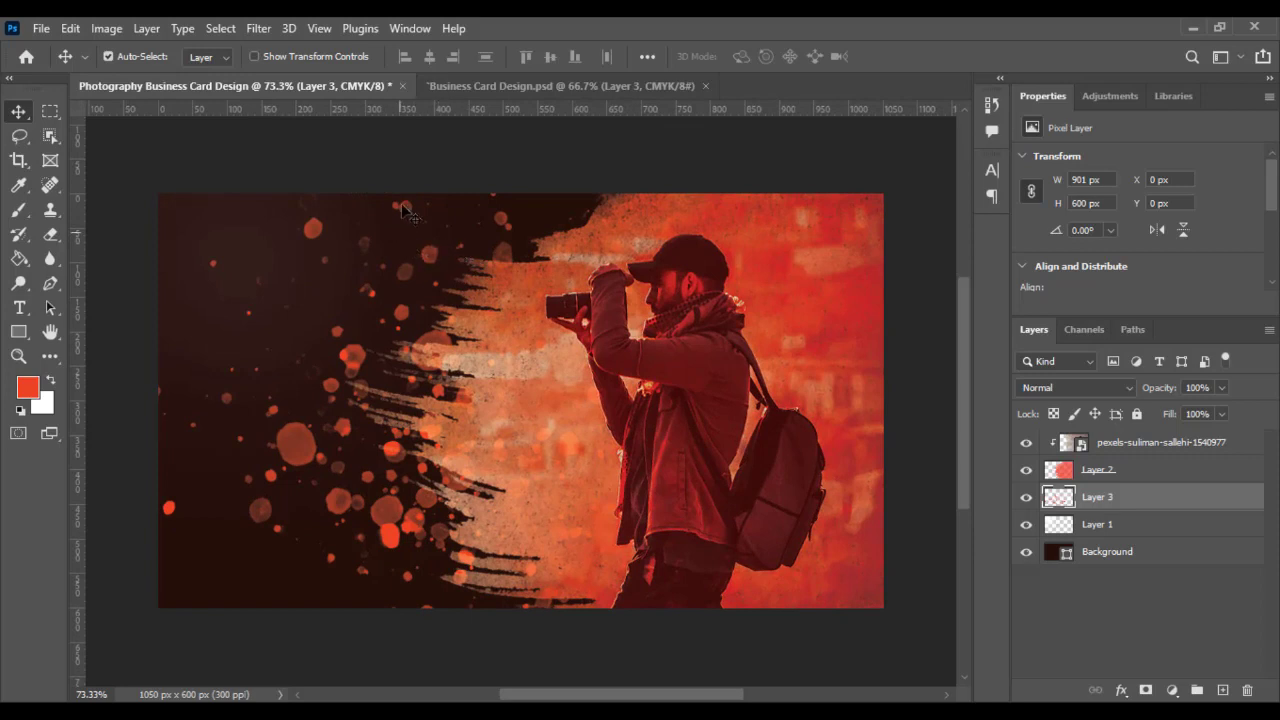
left_click(485, 92)
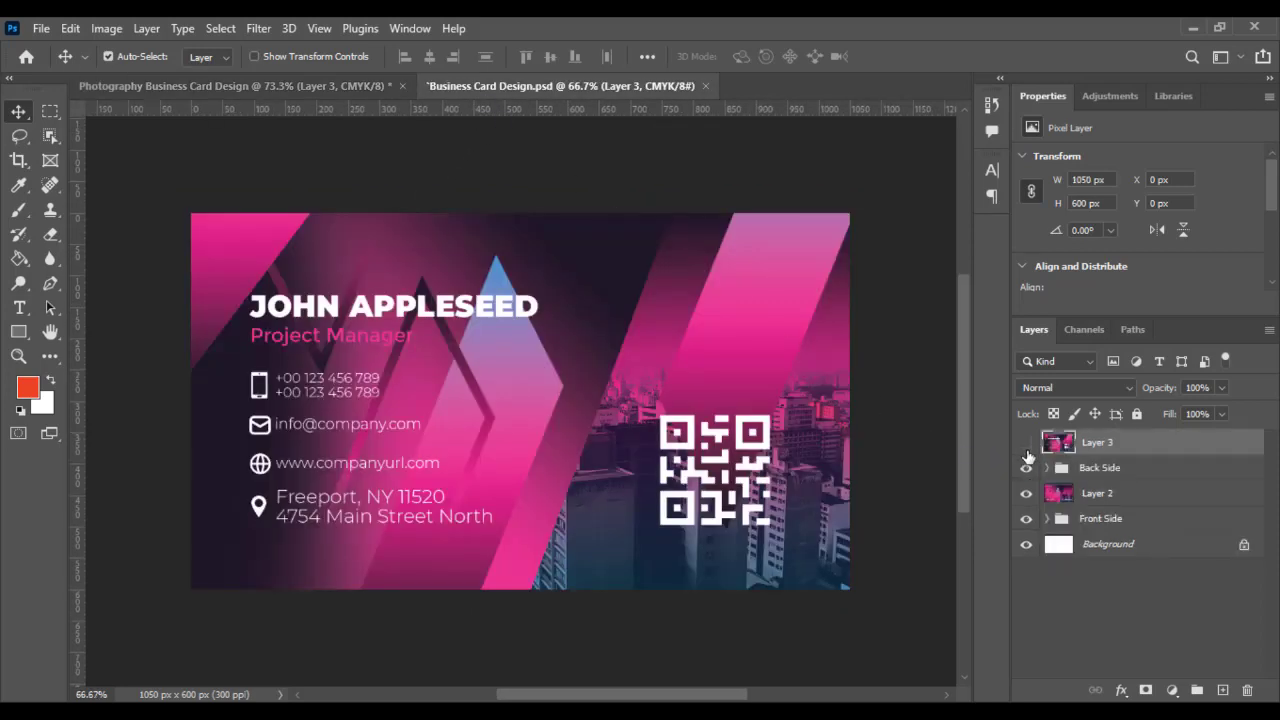
left_click_drag(1028, 456, 1028, 500)
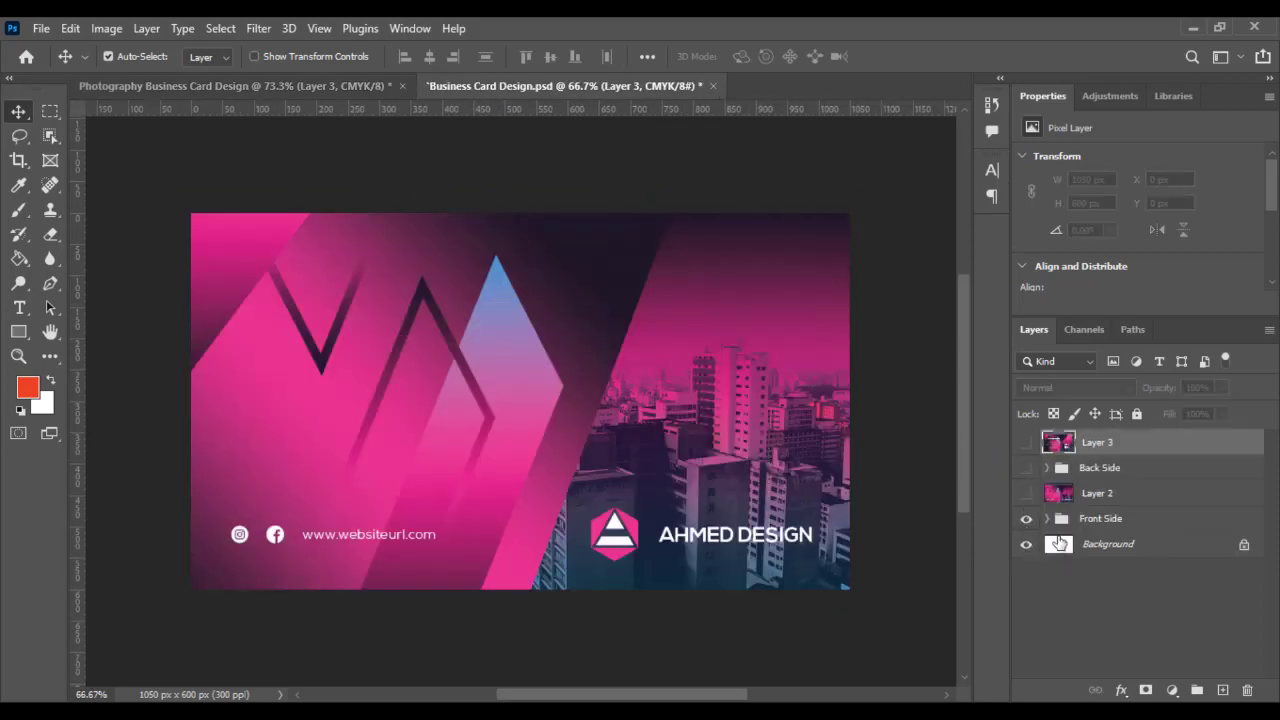
left_click(1046, 519)
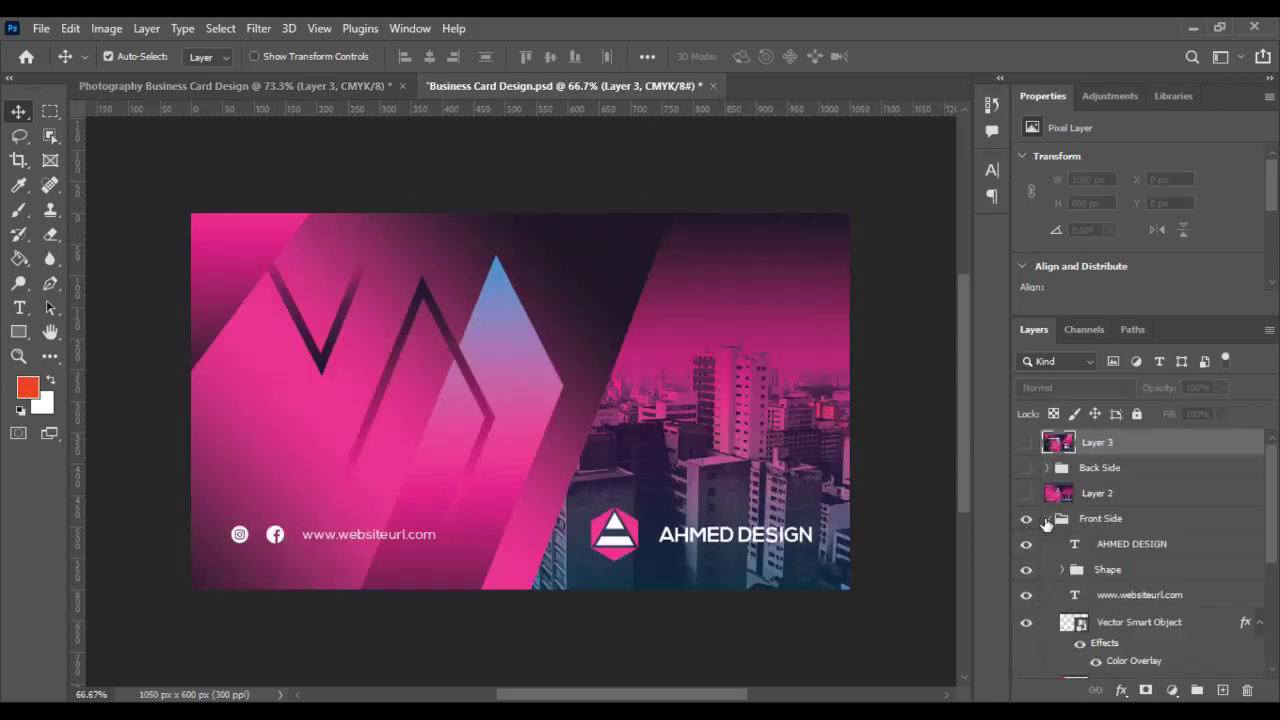
- Copy the company name text and the Shape logo group into the lower left of the photography card, above all other layers
left_click(1130, 544)
left_click(1128, 570, "shift")
left_click_drag(1128, 570, 361, 487)
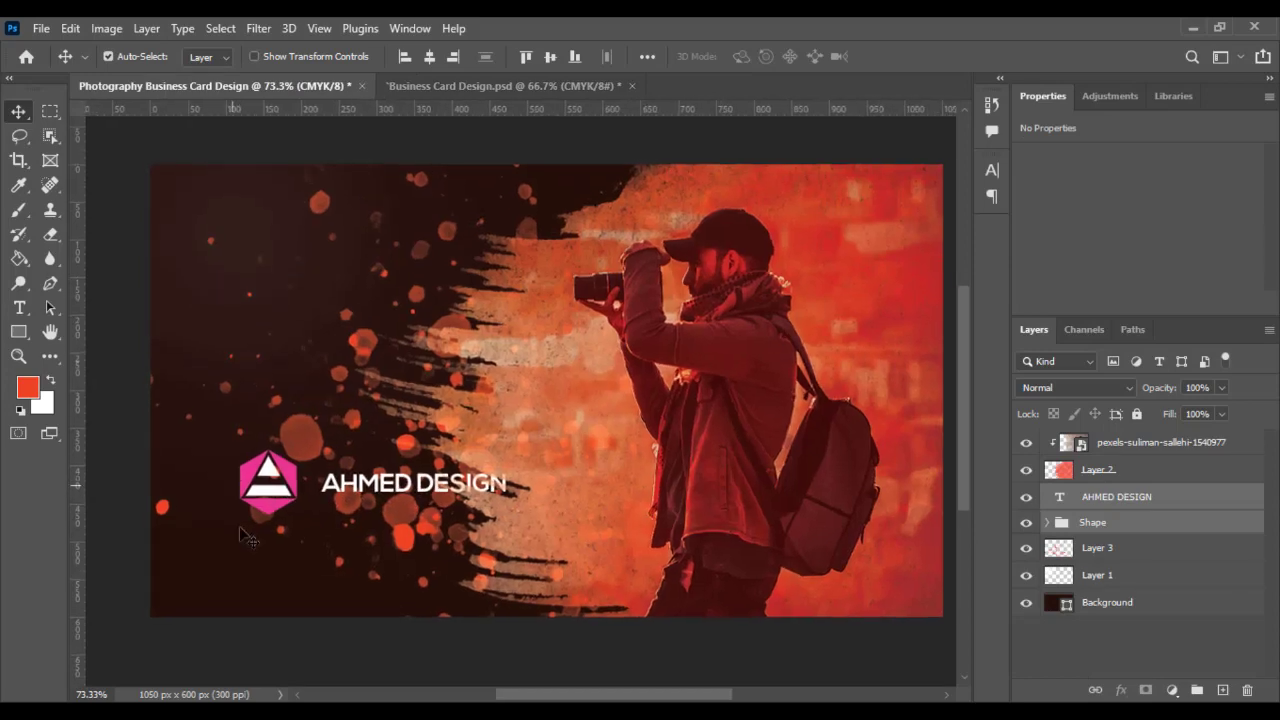
scroll(248, 537, "up", 4)
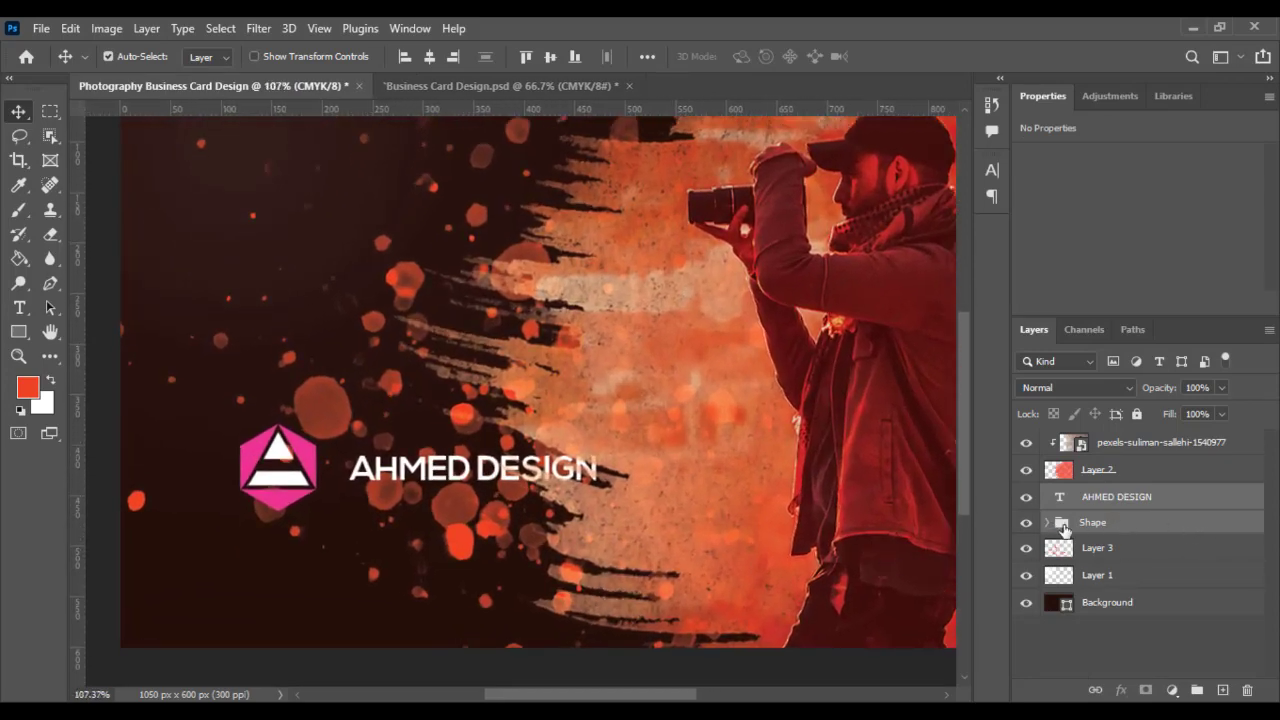
left_click_drag(1112, 498, 1105, 440)
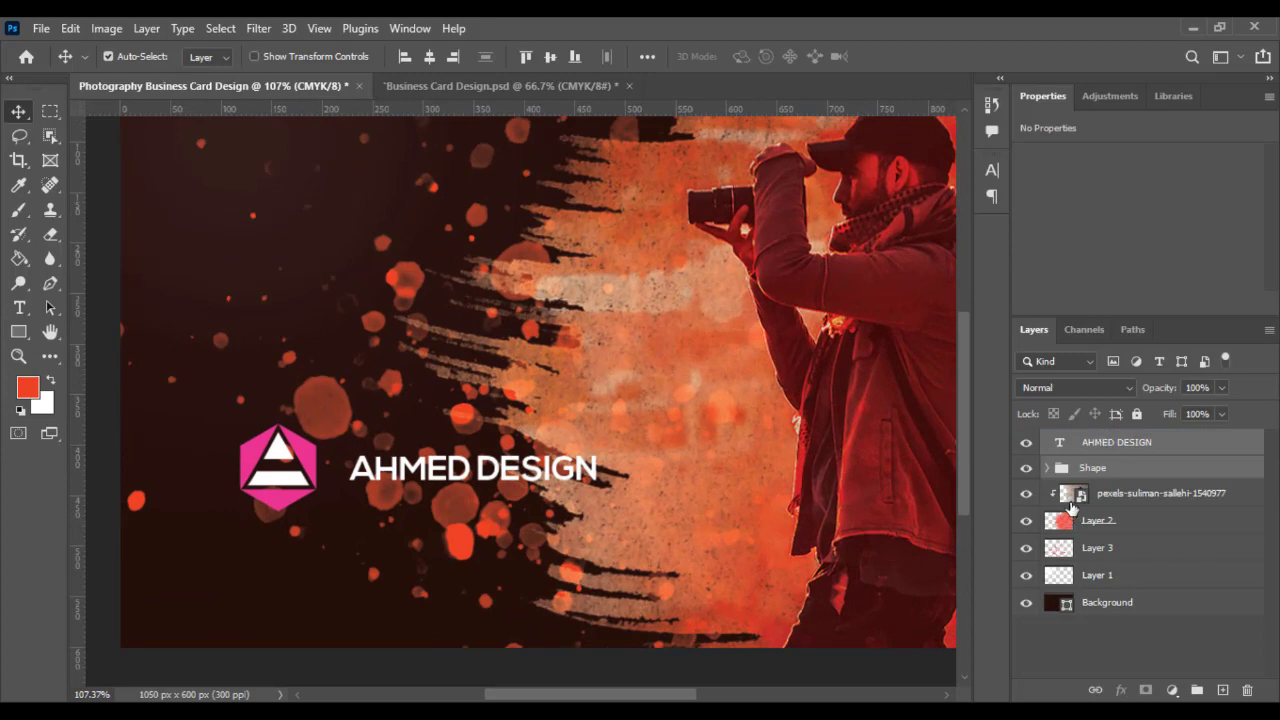
- Recolour the three pink paths of the hexagon logo in the Shape group to orange-red ef4323
left_click(1047, 468)
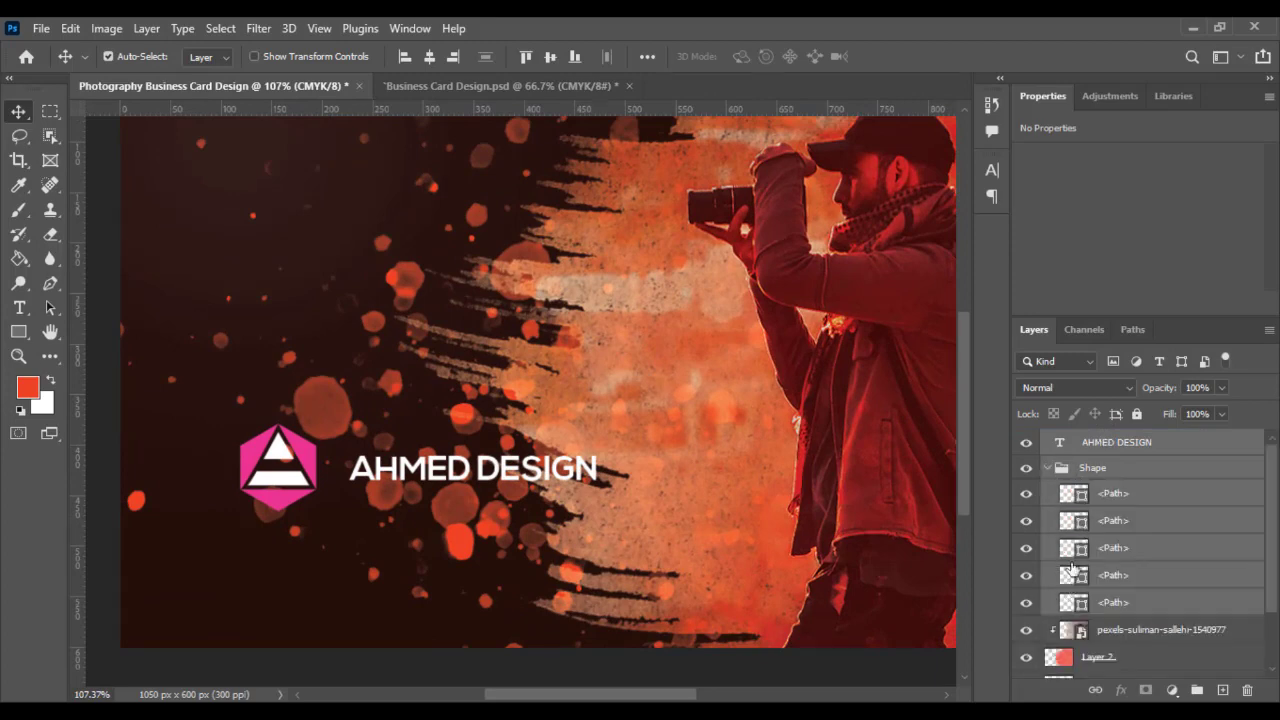
left_click(1066, 546)
double_click(1070, 550)
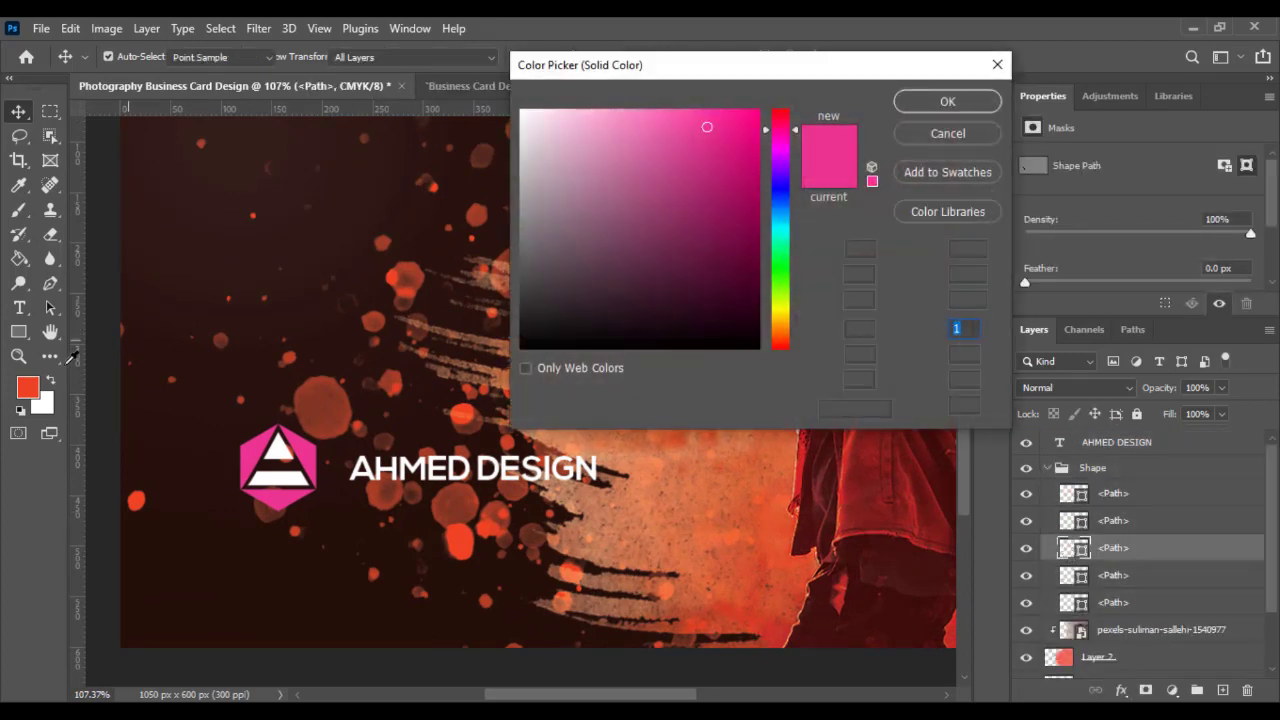
left_click(38, 390)
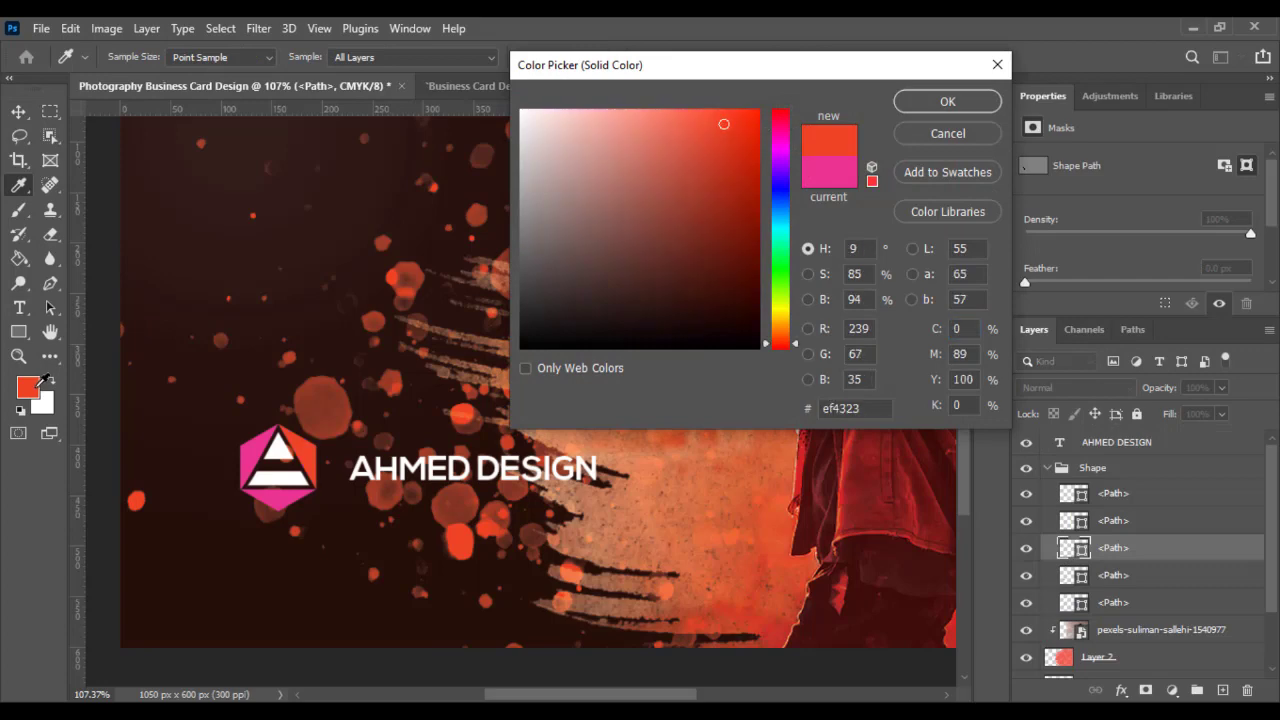
left_click(928, 103)
double_click(1070, 580)
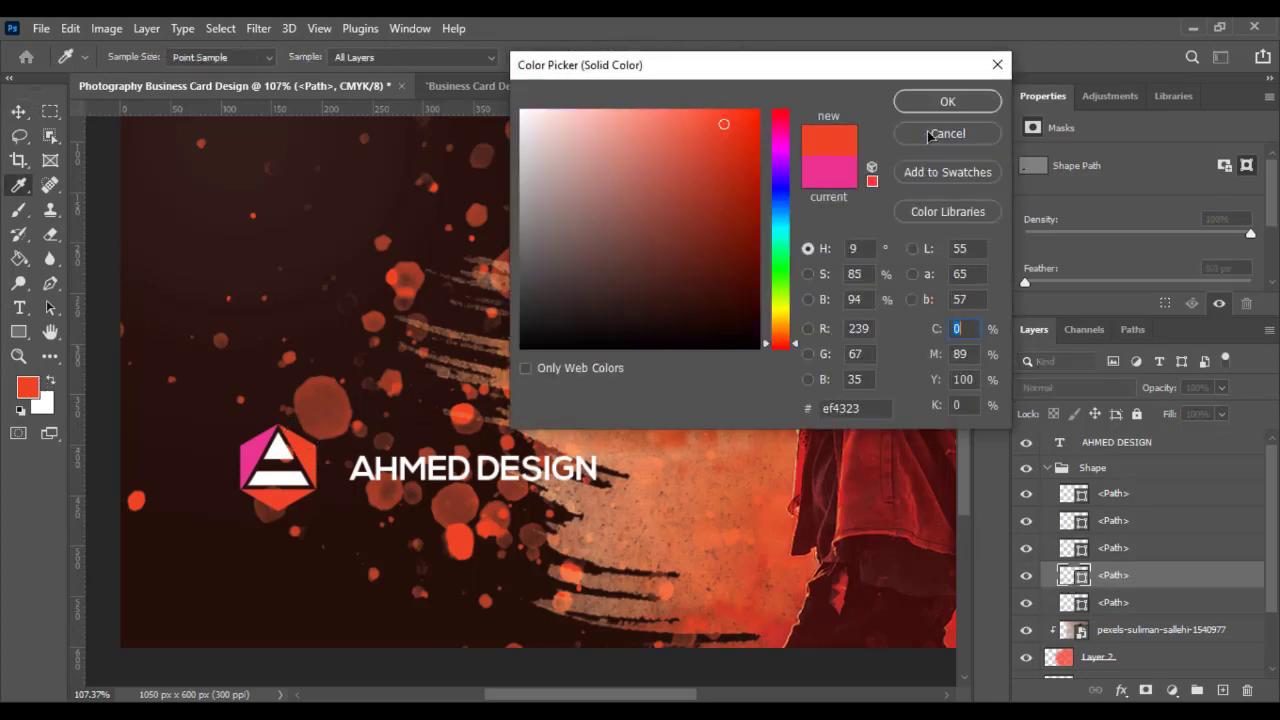
left_click(947, 101)
double_click(1073, 602)
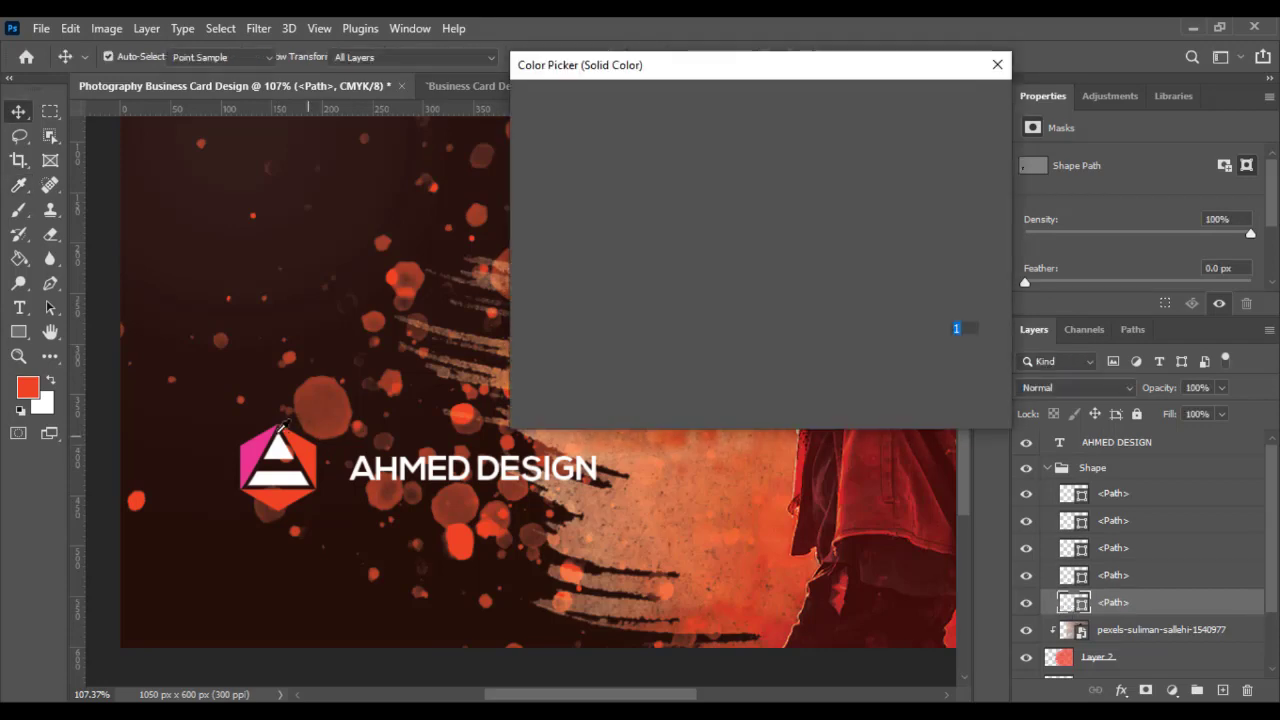
left_click(302, 448)
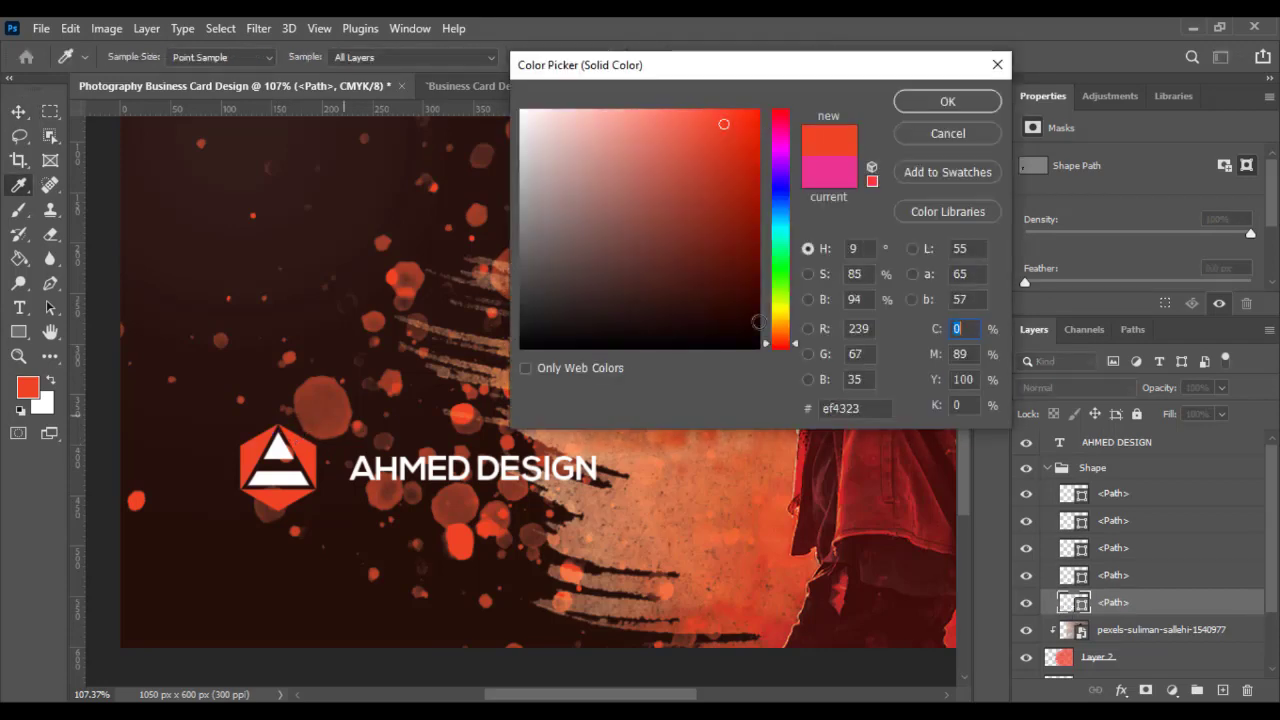
left_click(947, 101)
left_click(1047, 467)
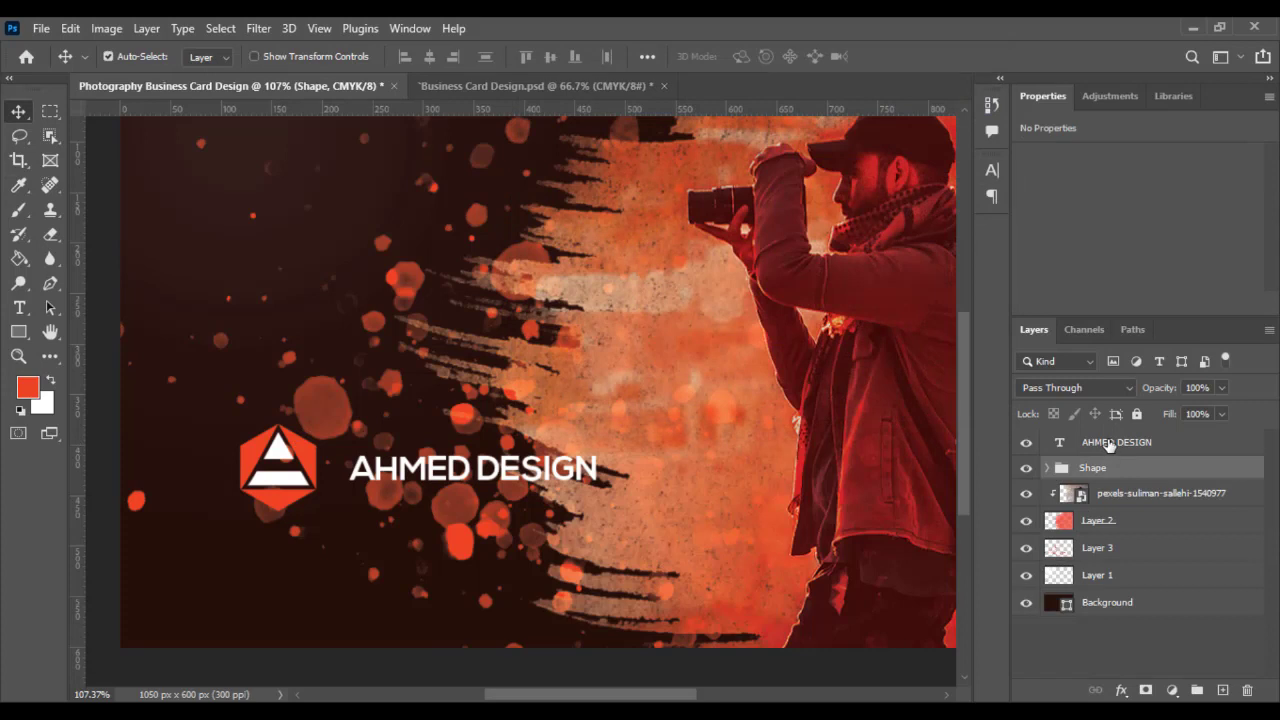
- Move the company name text closer to the hexagon logo, keeping it on the same height
left_click(1100, 445)
key("ctrl+t")
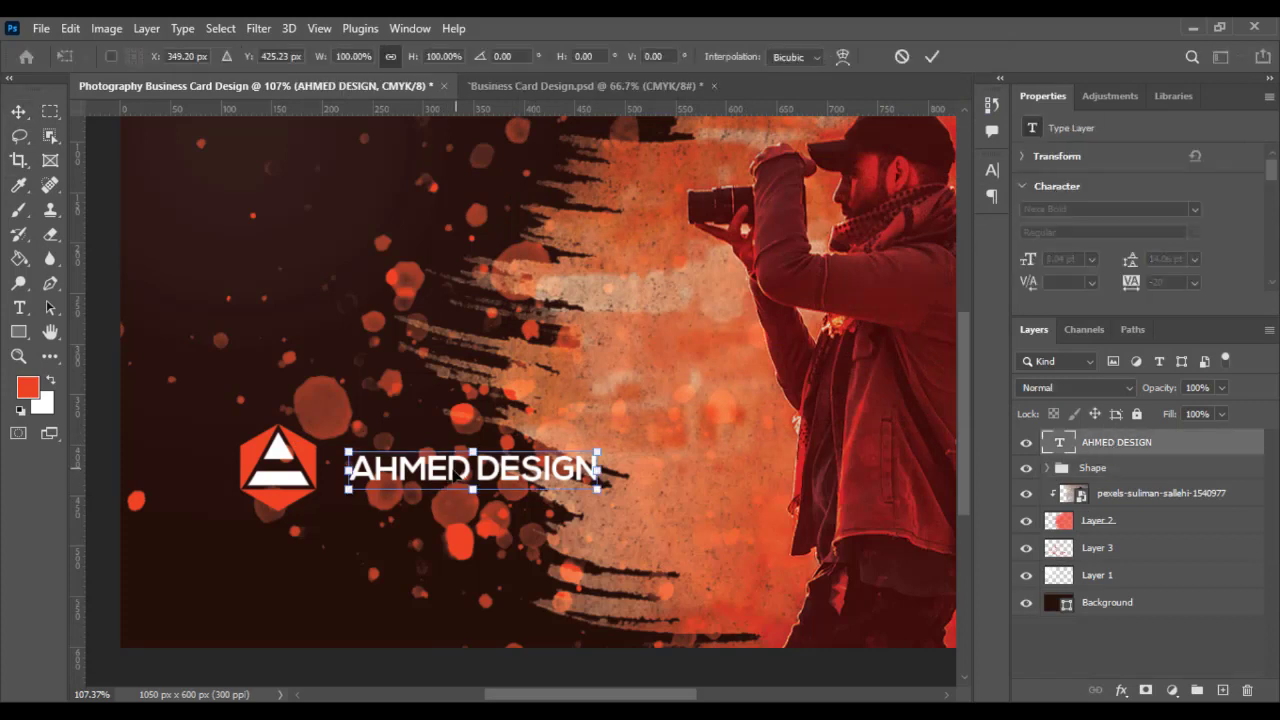
left_click_drag(463, 477, 441, 477)
key("Return")
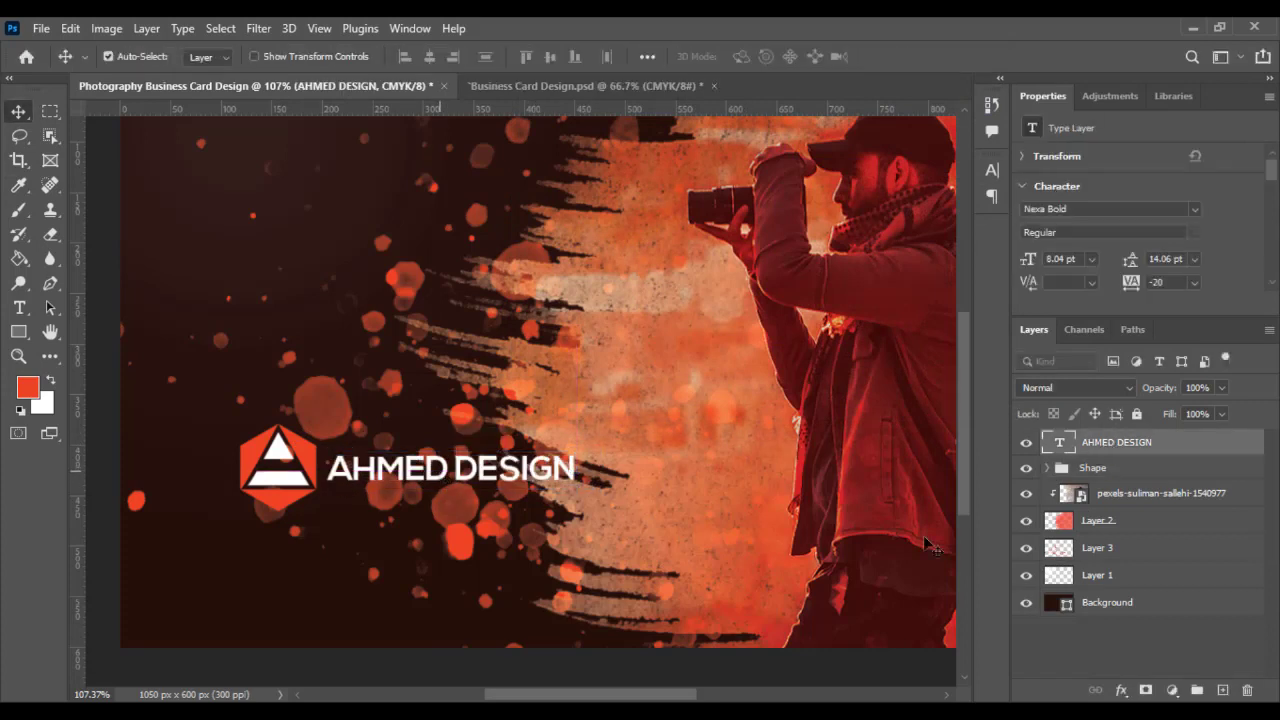
- Enlarge the hexagon logo group and company name text together and move them further into the card's lower-left corner
left_click(1084, 476, "shift")
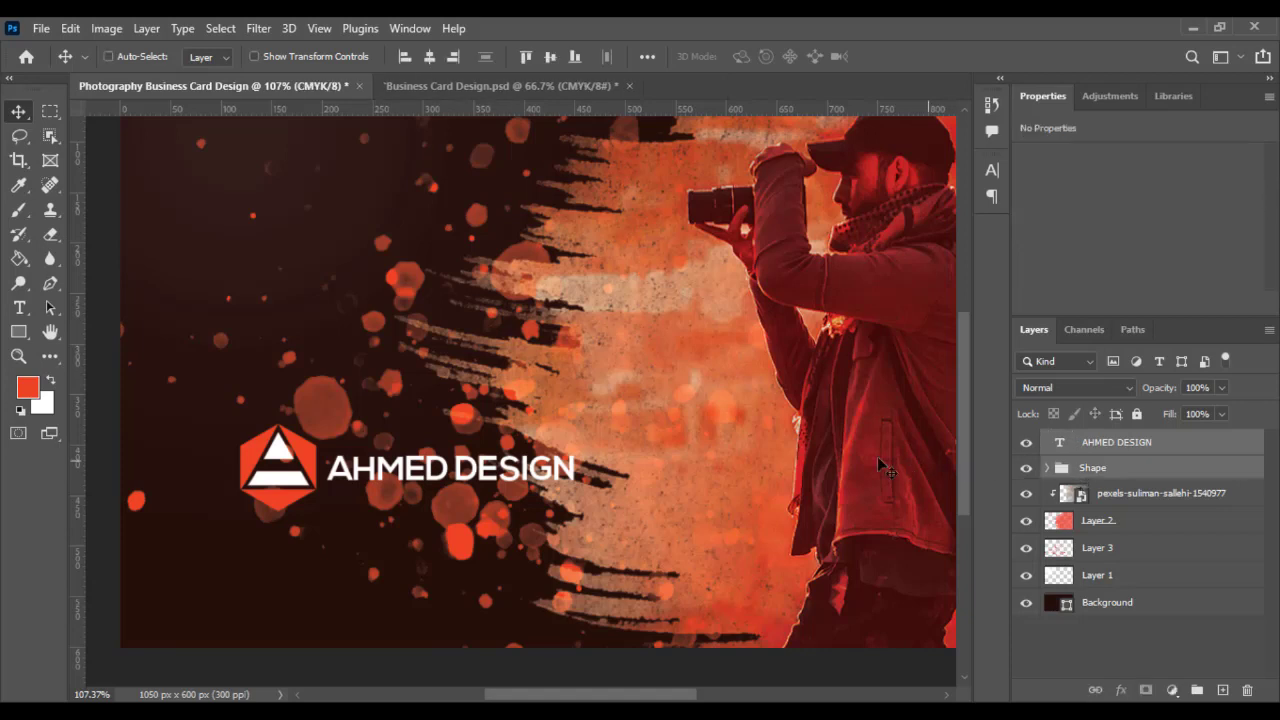
key("ctrl+t")
left_click_drag(620, 467, 550, 544)
key("Return")
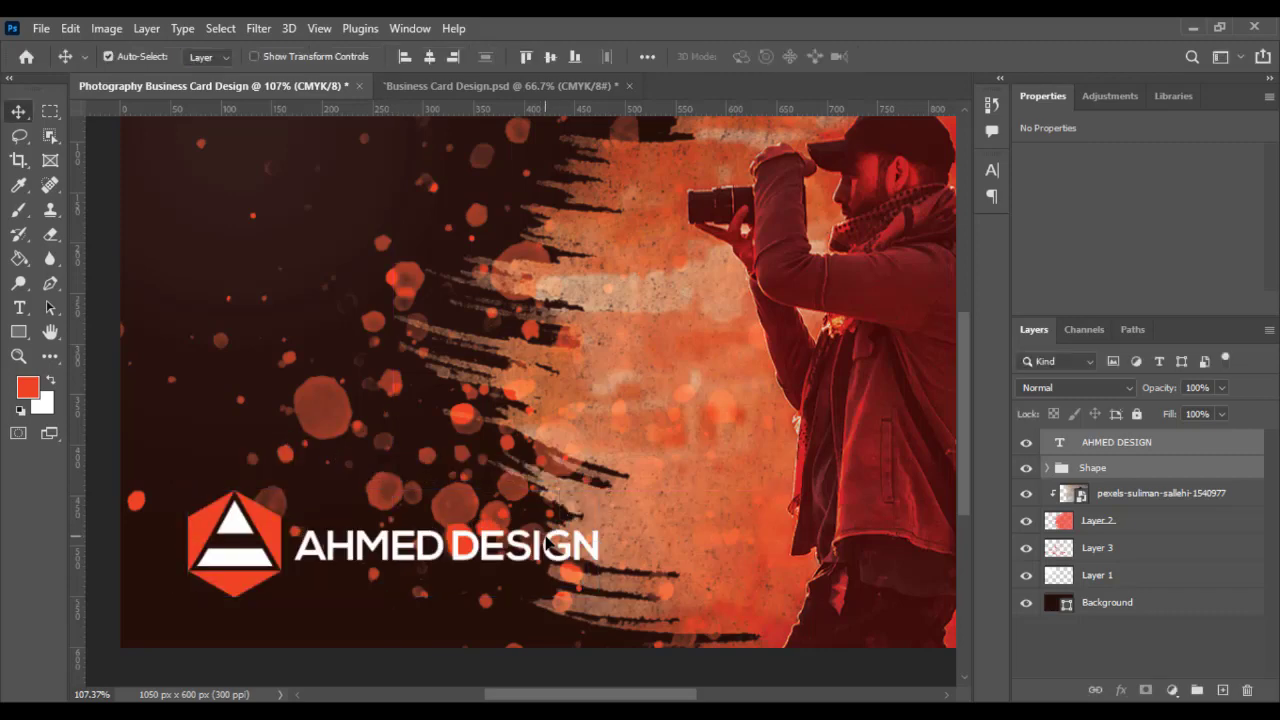
- Move the logo and company name slightly up and right, and scale them together to 105.85%
scroll(545, 535, "down", 2)
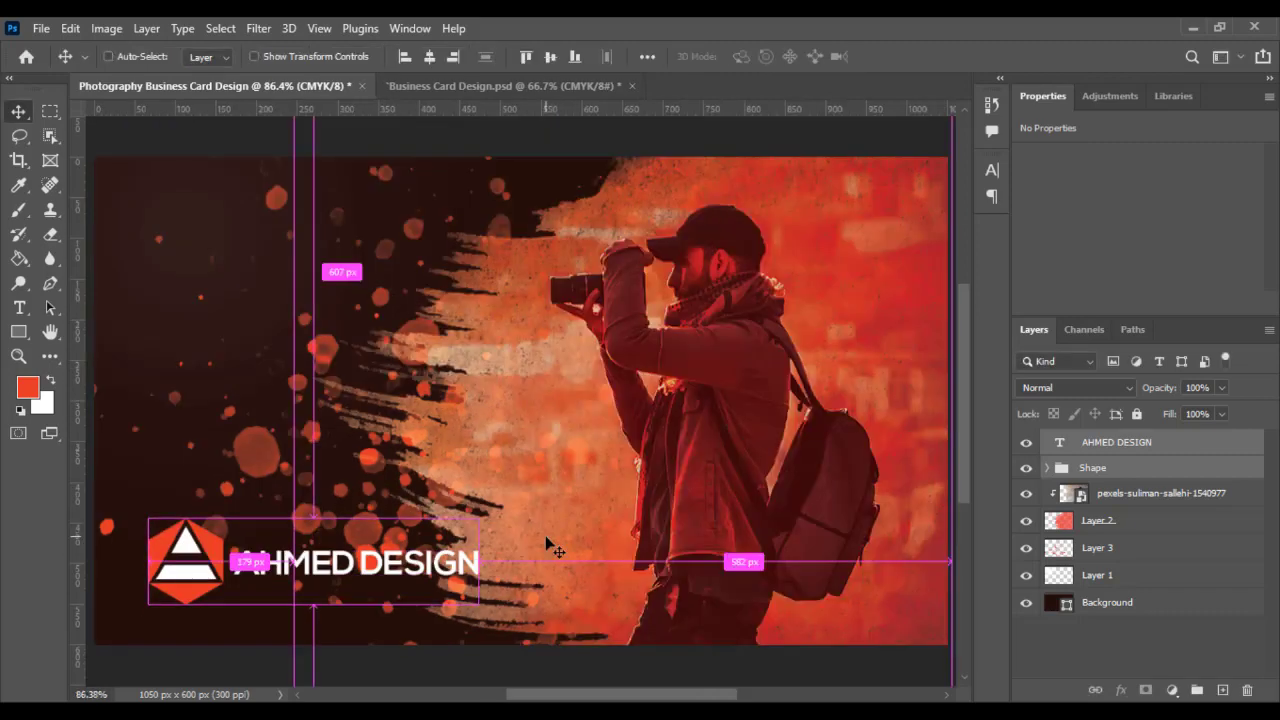
scroll(548, 540, "down", 1)
key("ctrl+t")
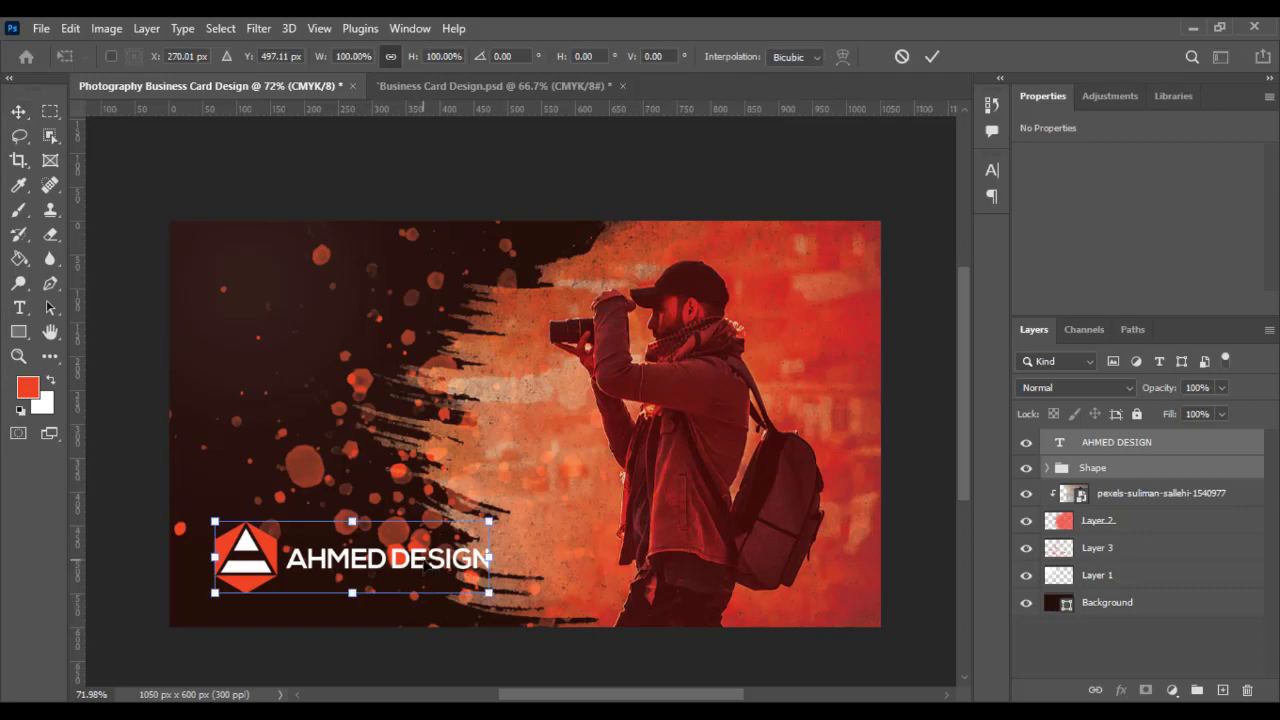
left_click_drag(467, 578, 438, 537)
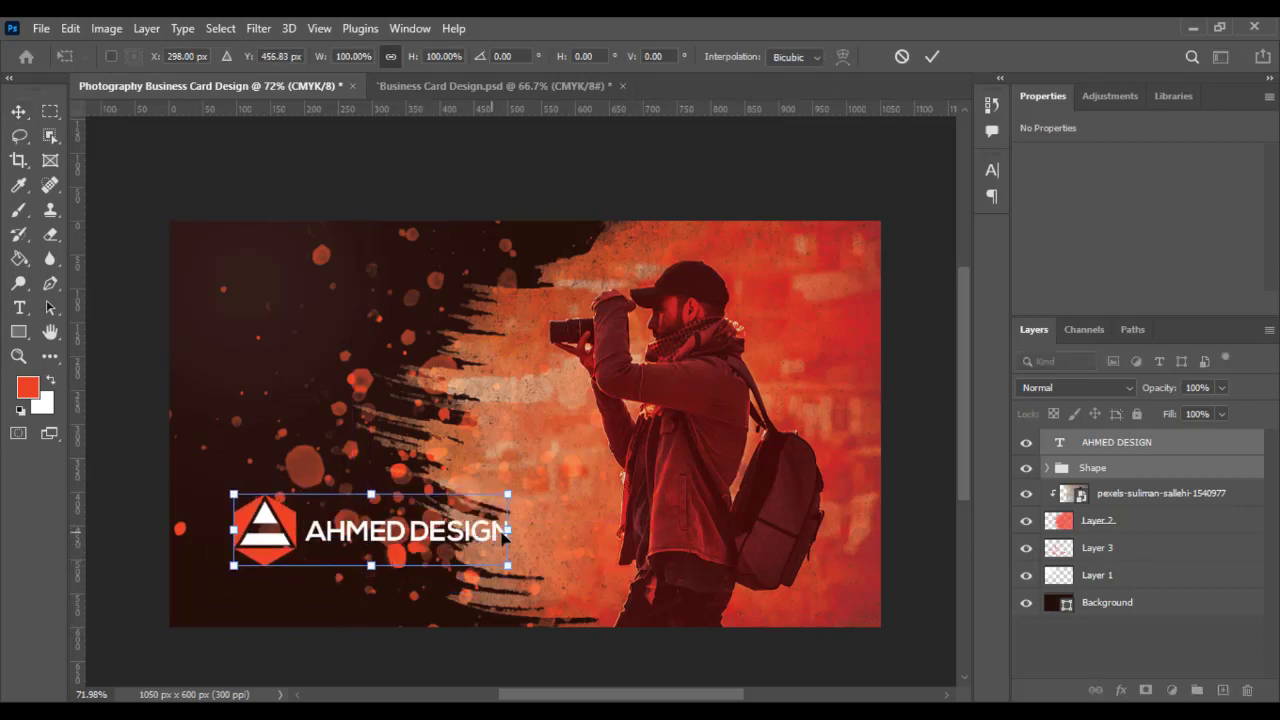
left_click_drag(508, 531, 523, 526)
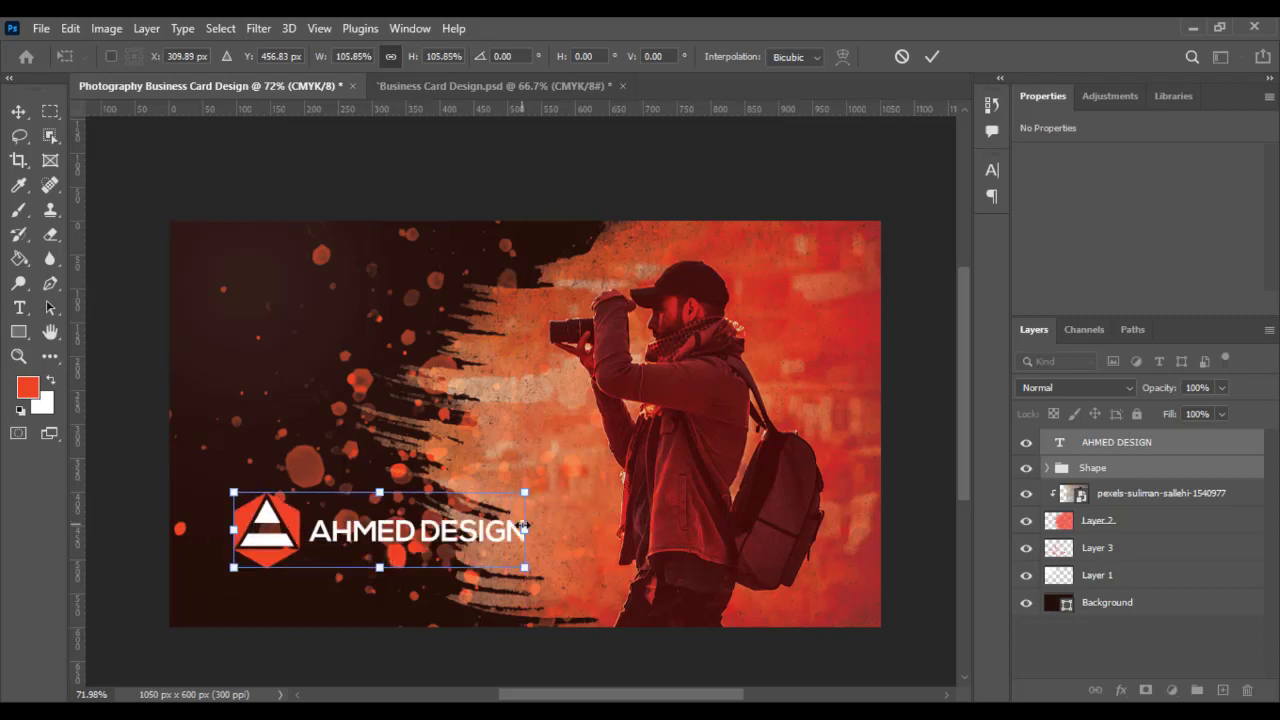
key("Return")
- Shift the logo and company name together 12 px left and 15 px down
key("ctrl")
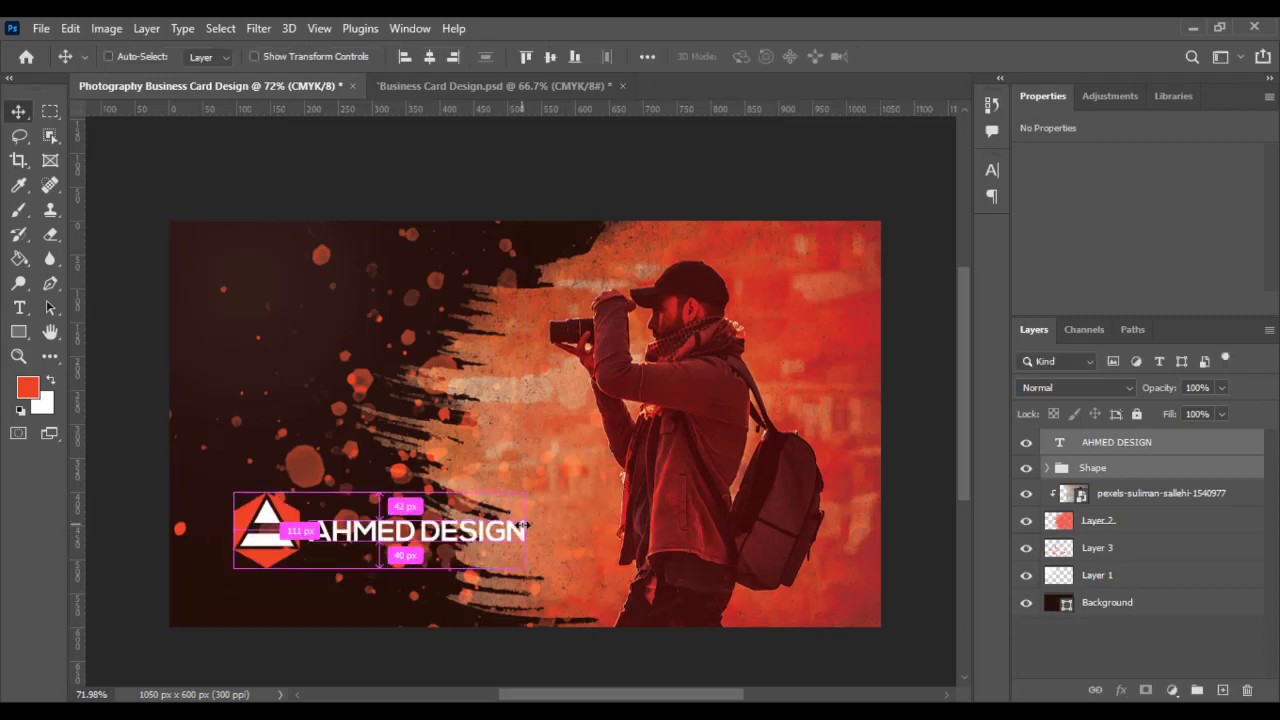
key("t")
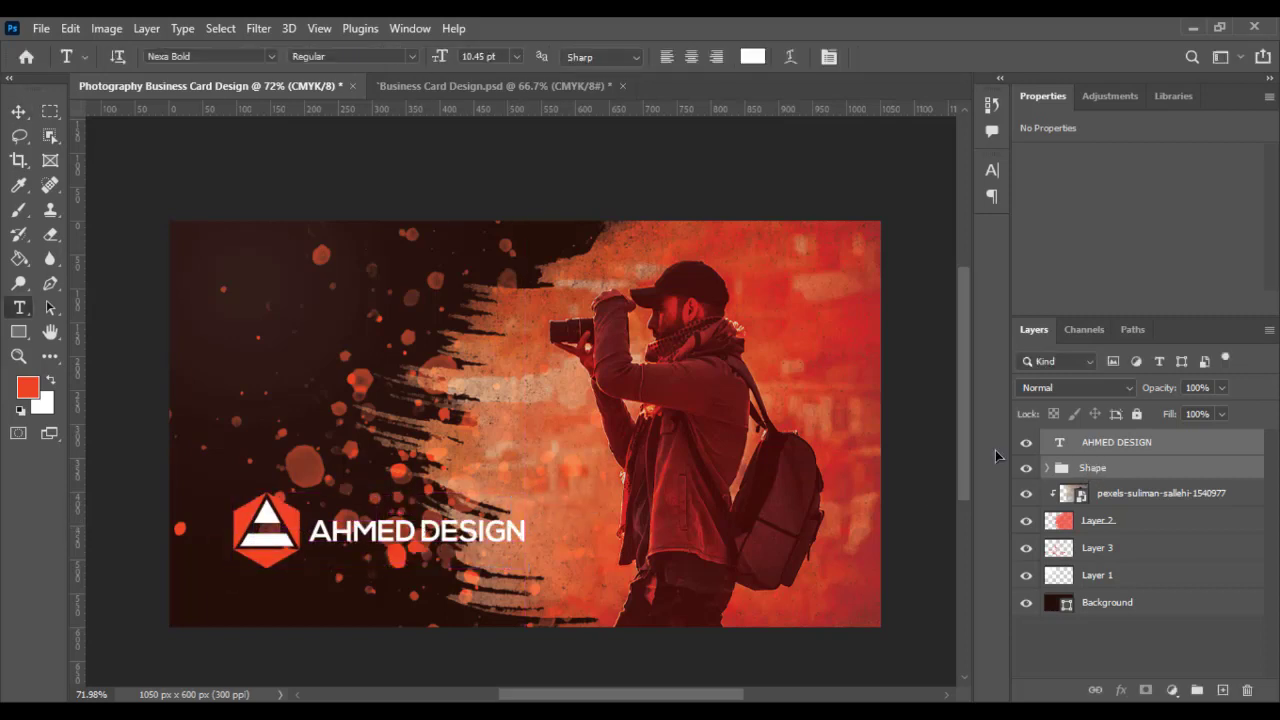
key("ctrl+t")
left_click_drag(428, 533, 414, 546)
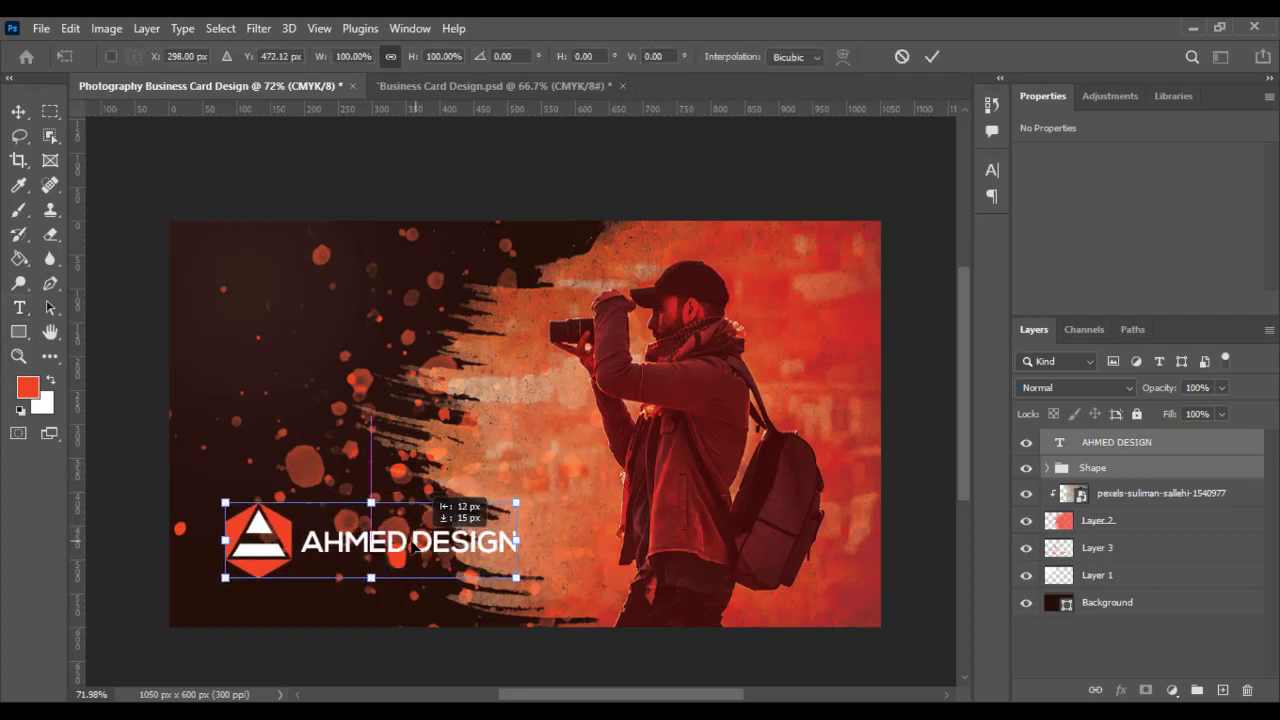
key("Return")
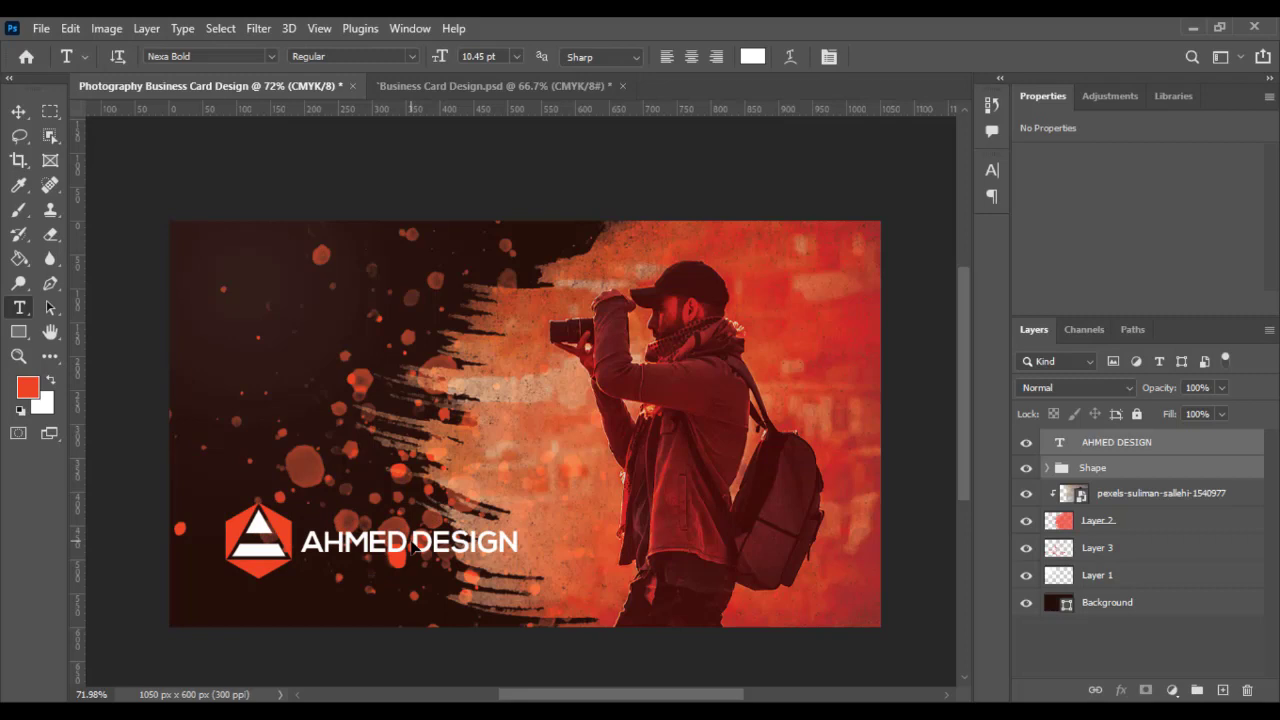
- Group all layers of the photography card and name the group Front Side
left_click(1112, 612, "shift")
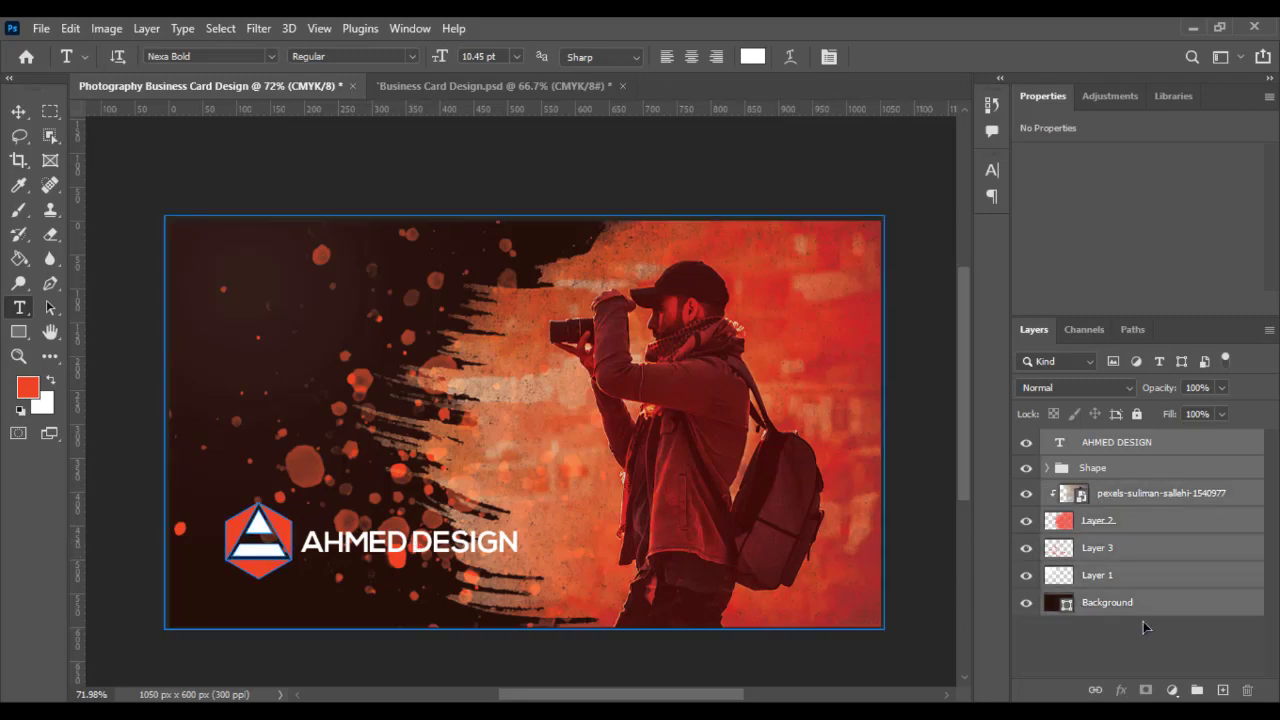
left_click(1195, 690)
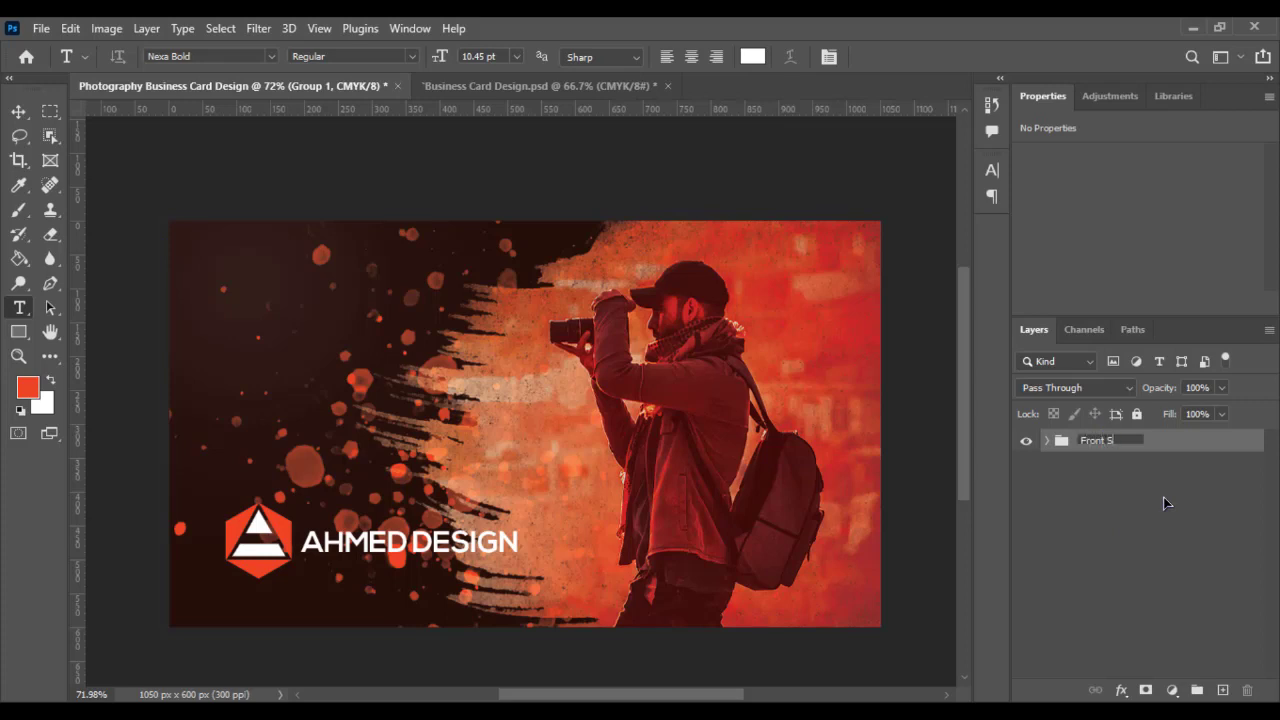
type("Front Side")
key("Return")
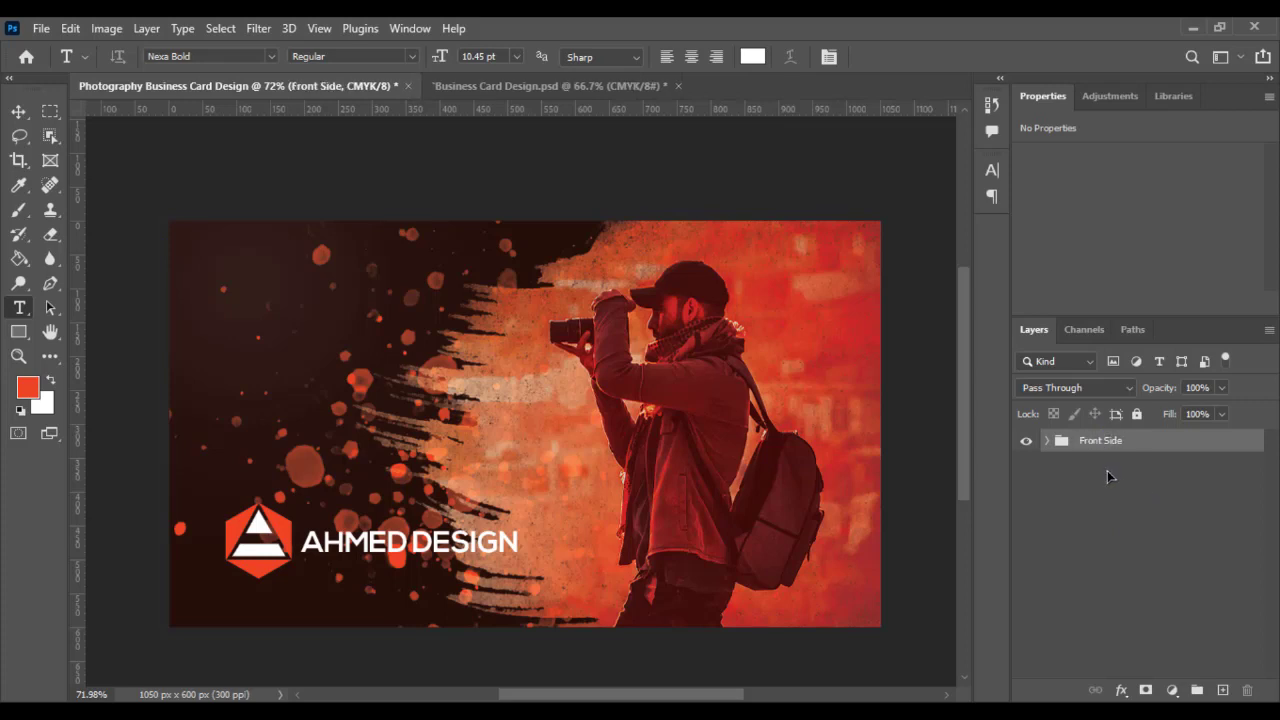
- Duplicate the photo, Layer 2, Layer 3, Layer 1 and Background layers out above the Front Side group, and collapse that group
left_click(1047, 441)
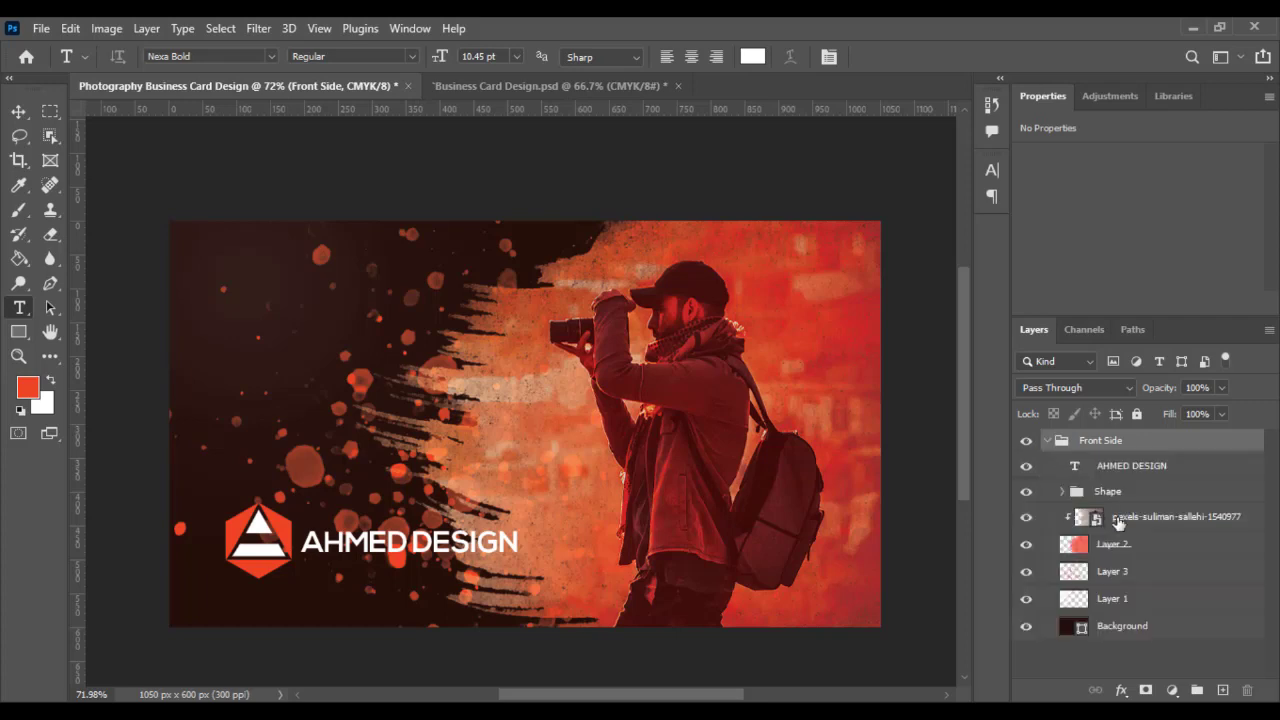
left_click(1148, 626)
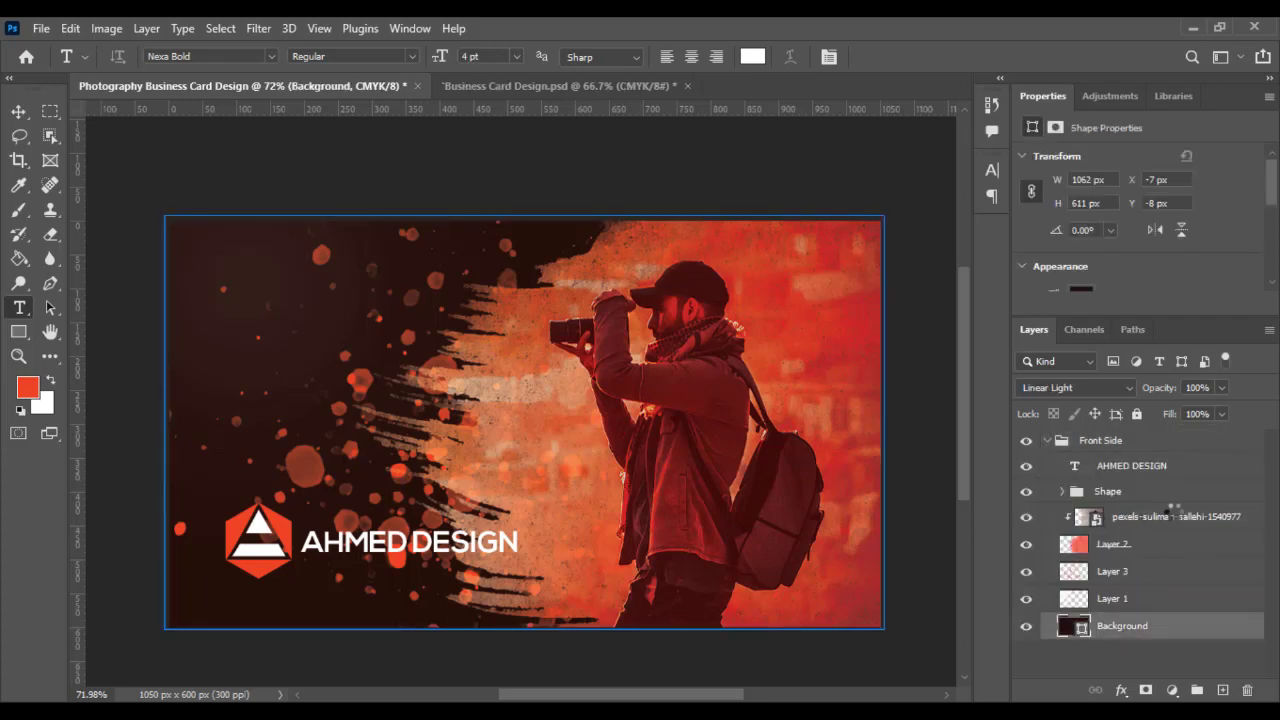
left_click(1176, 517, "shift")
left_click_drag(1161, 449, 1162, 435)
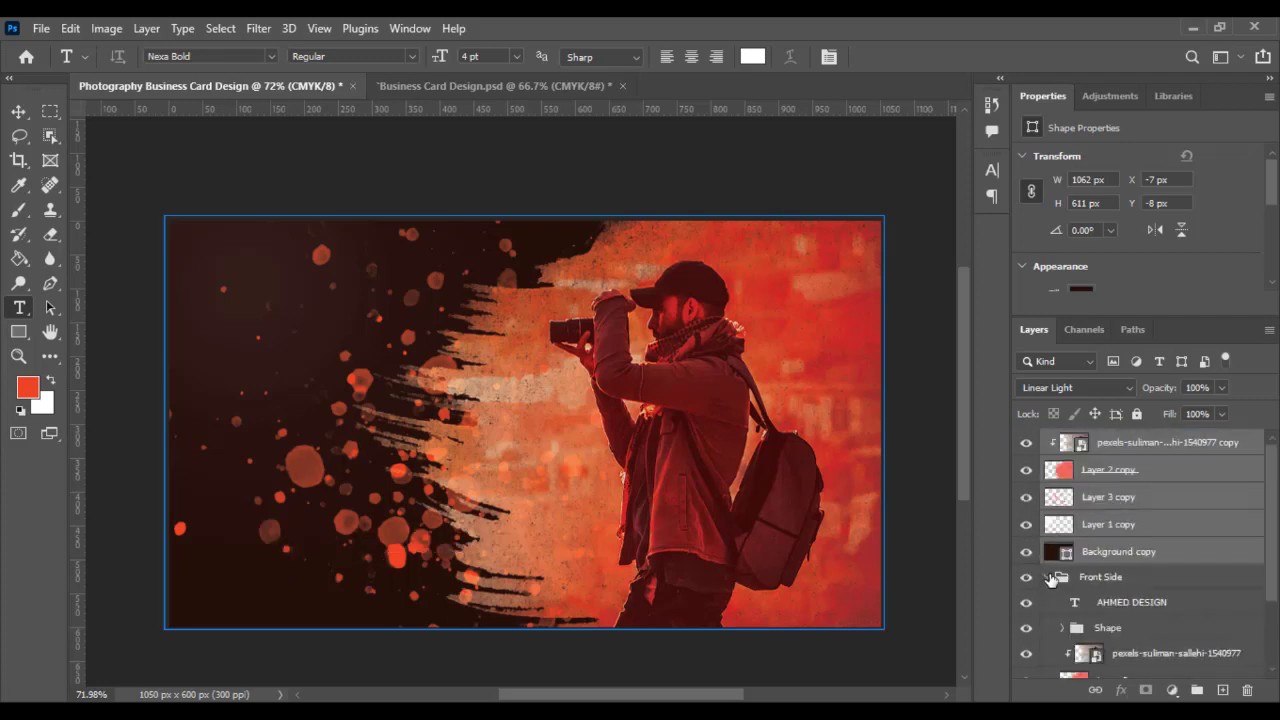
left_click(1047, 577)
left_click(1087, 625)
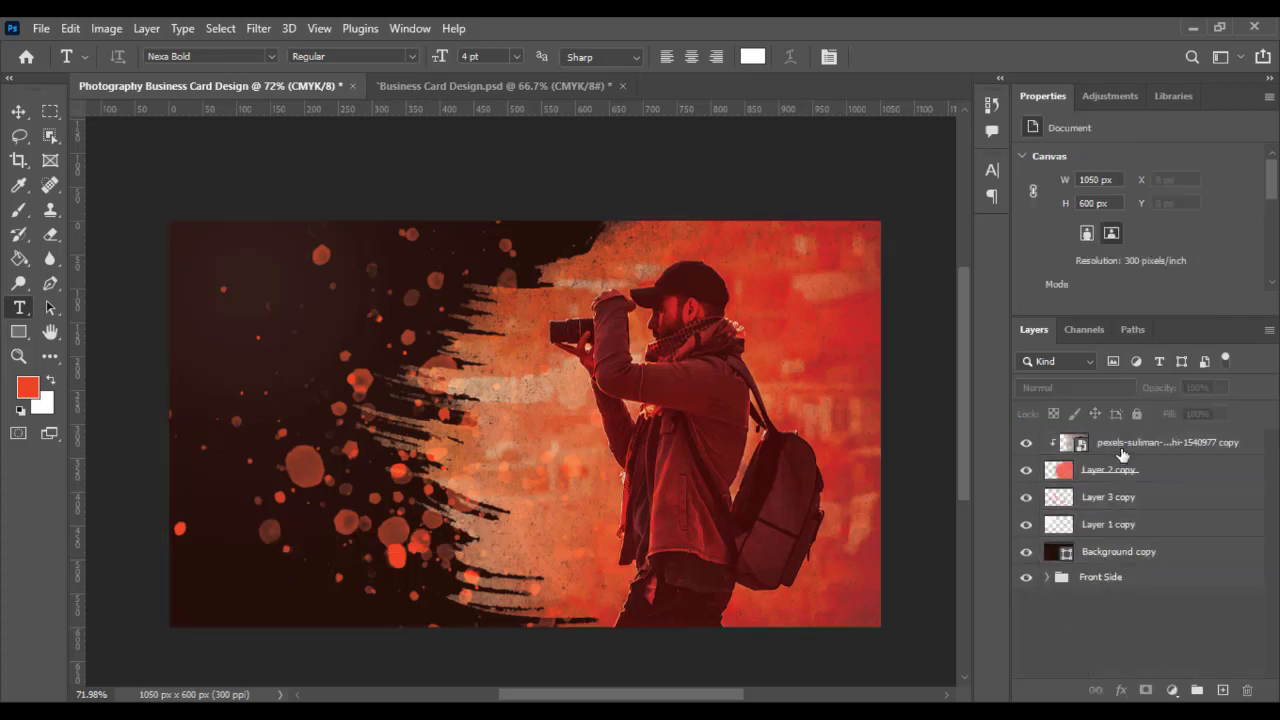
- Delete the copied photographer photo and place the Pexels 1755385 image of the seated woman as embedded above Layer 2 copy
left_click(1121, 455)
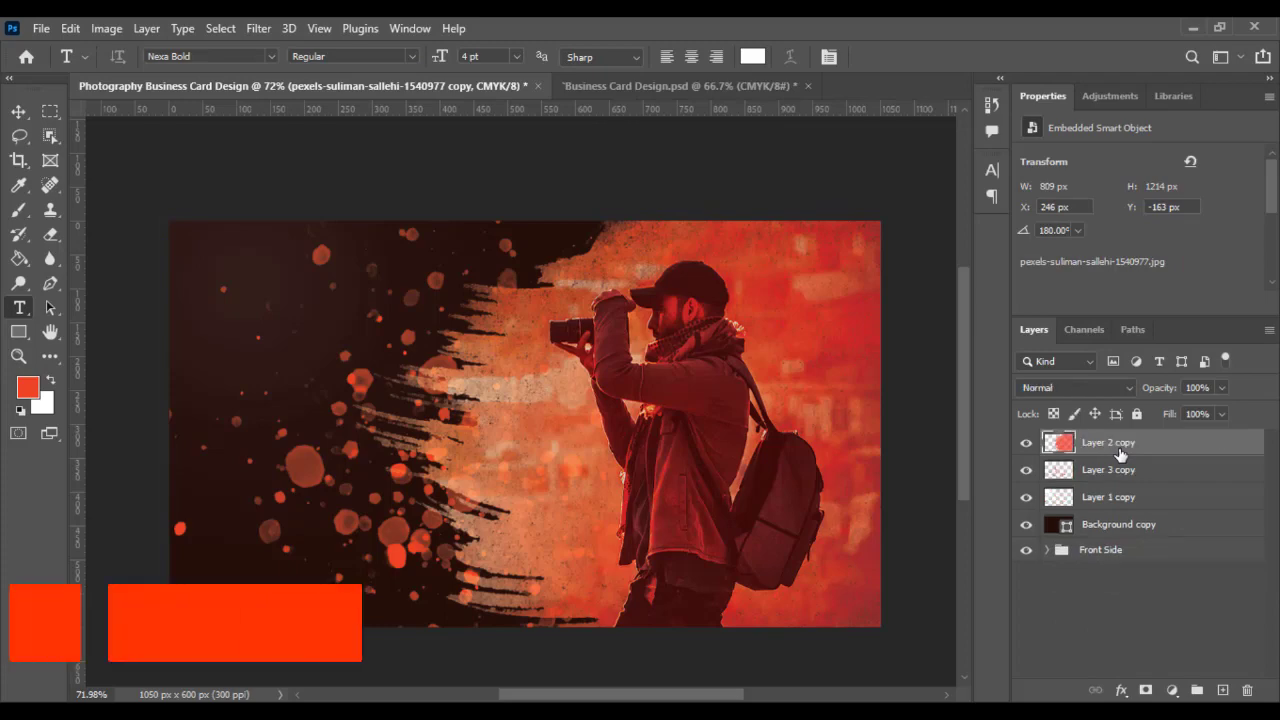
key("Delete")
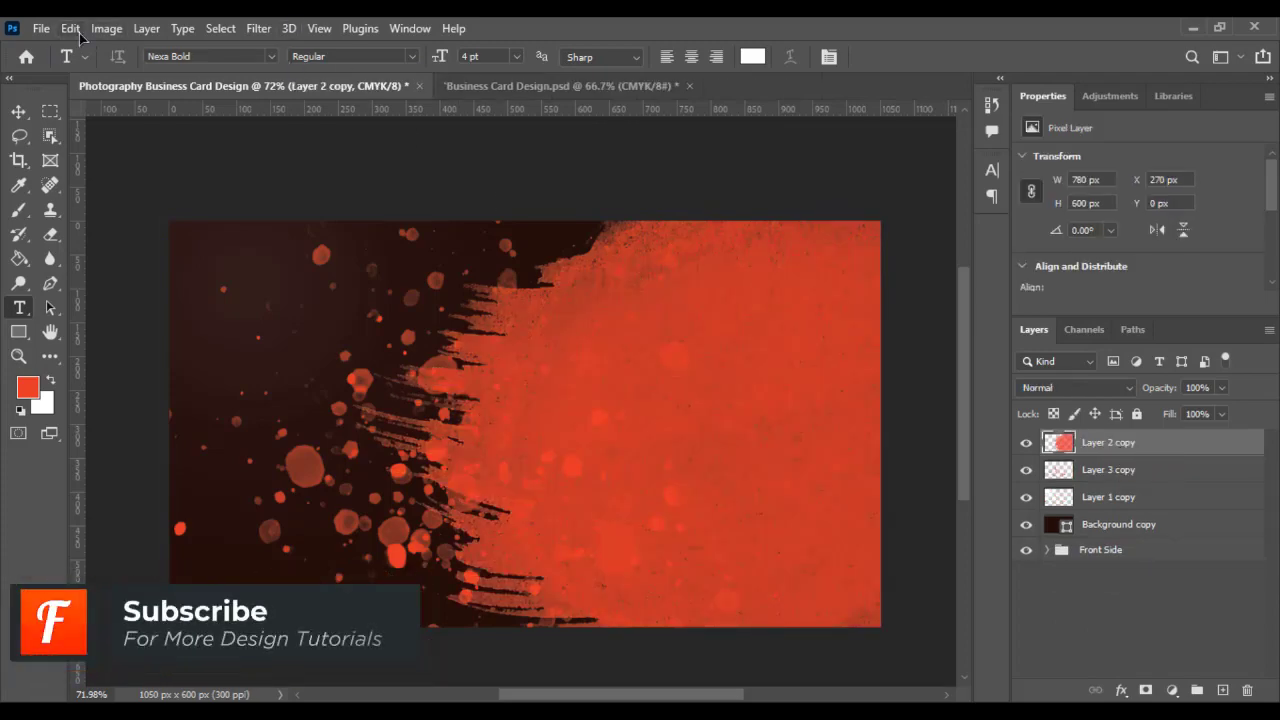
left_click(41, 28)
left_click(100, 401)
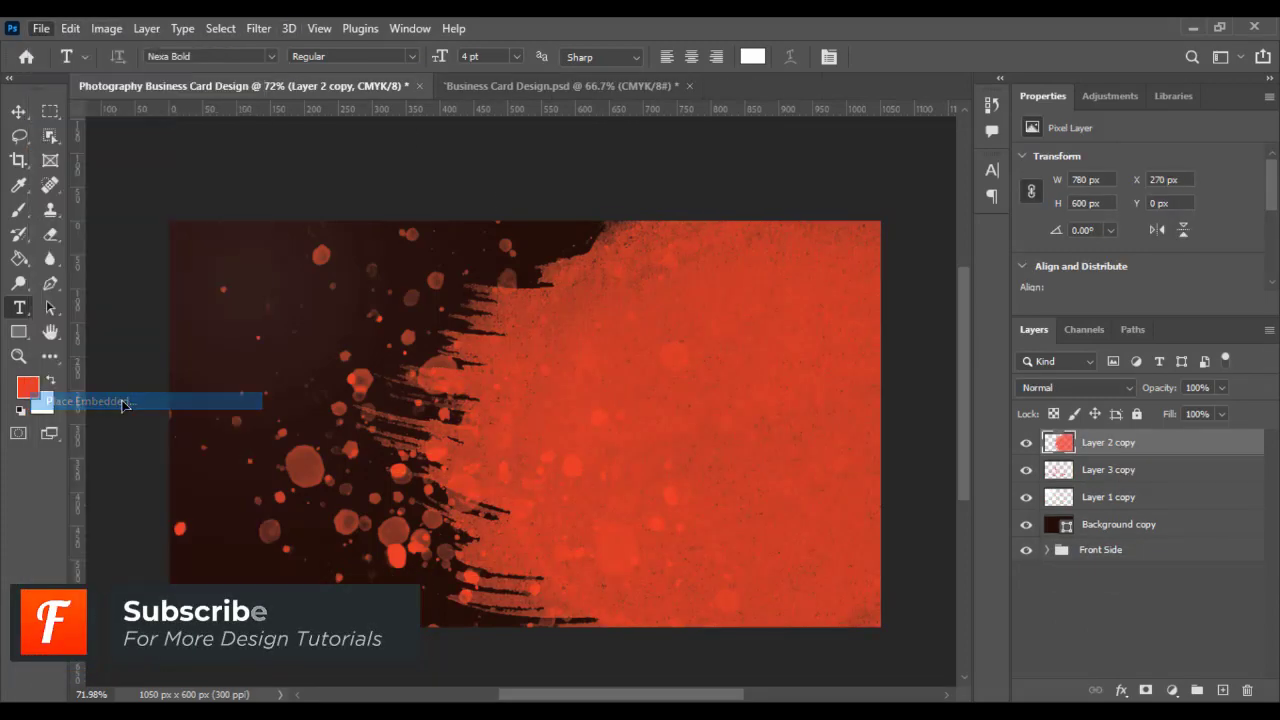
double_click(225, 208)
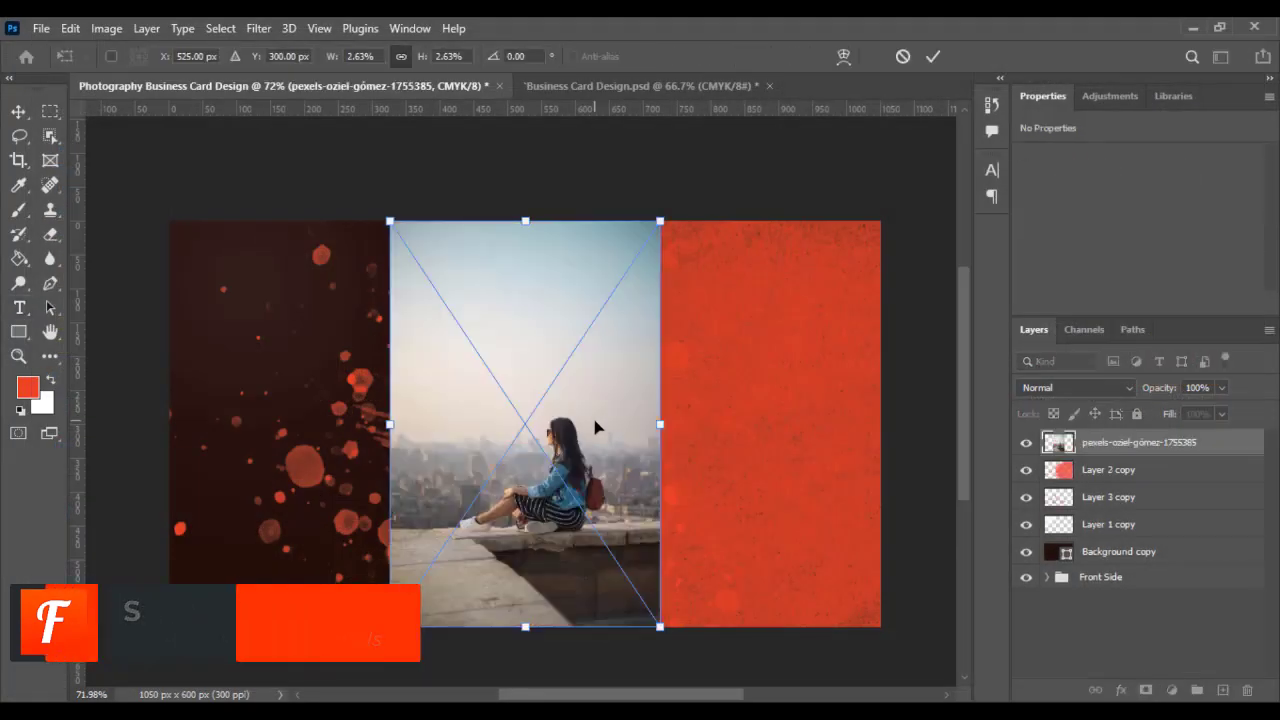
- Scale the placed photo to 5.20% and position it flush with the card's right edge, with the seated woman fully in view
left_click_drag(555, 432, 510, 430)
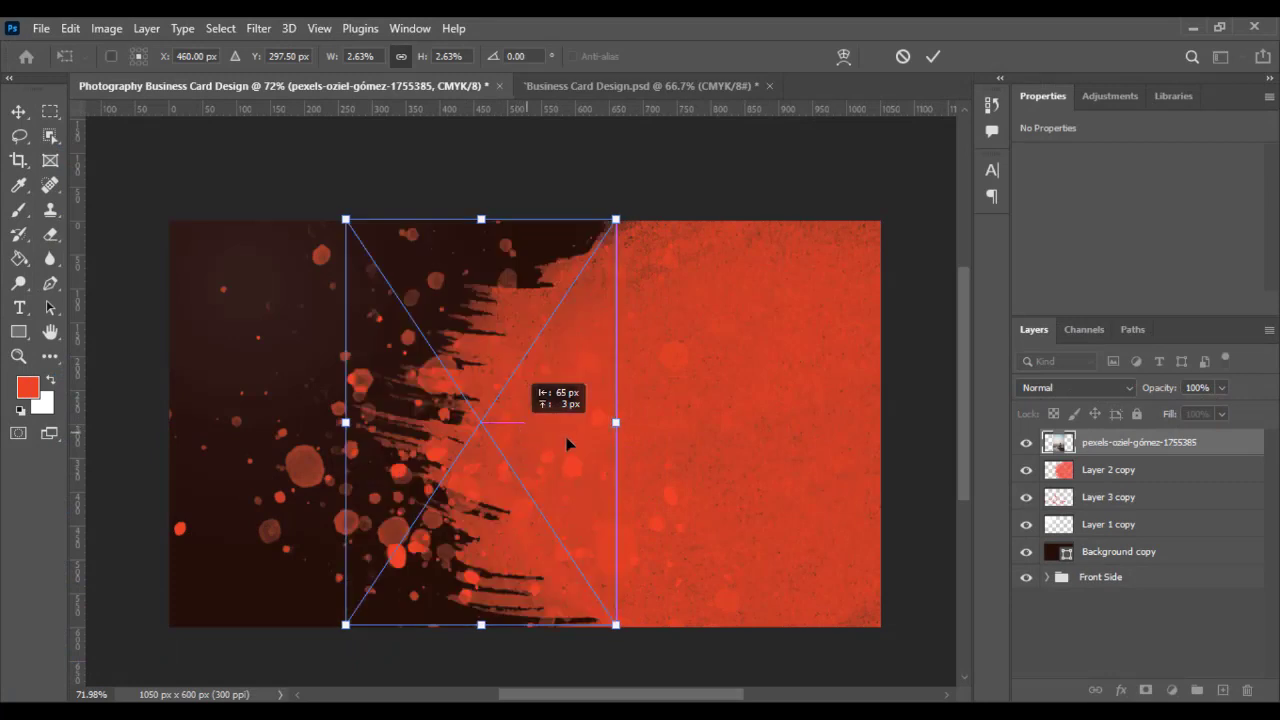
left_click_drag(617, 423, 878, 423)
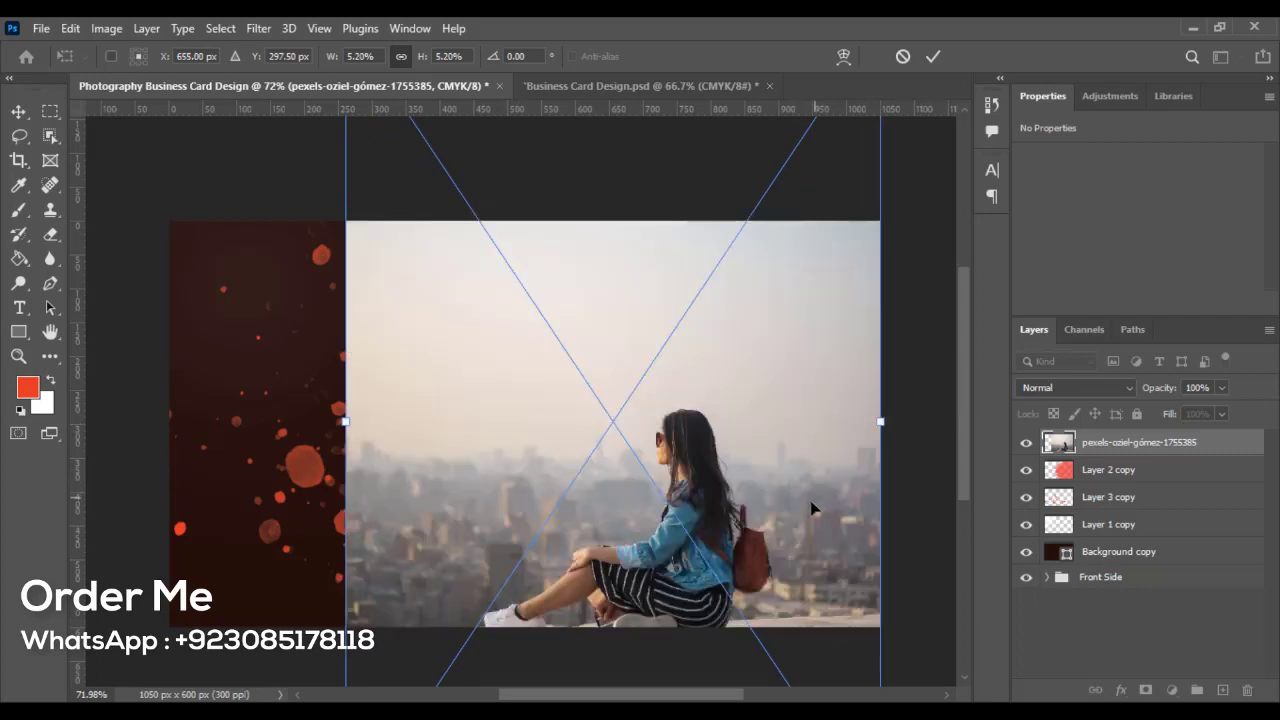
left_click_drag(813, 505, 804, 412)
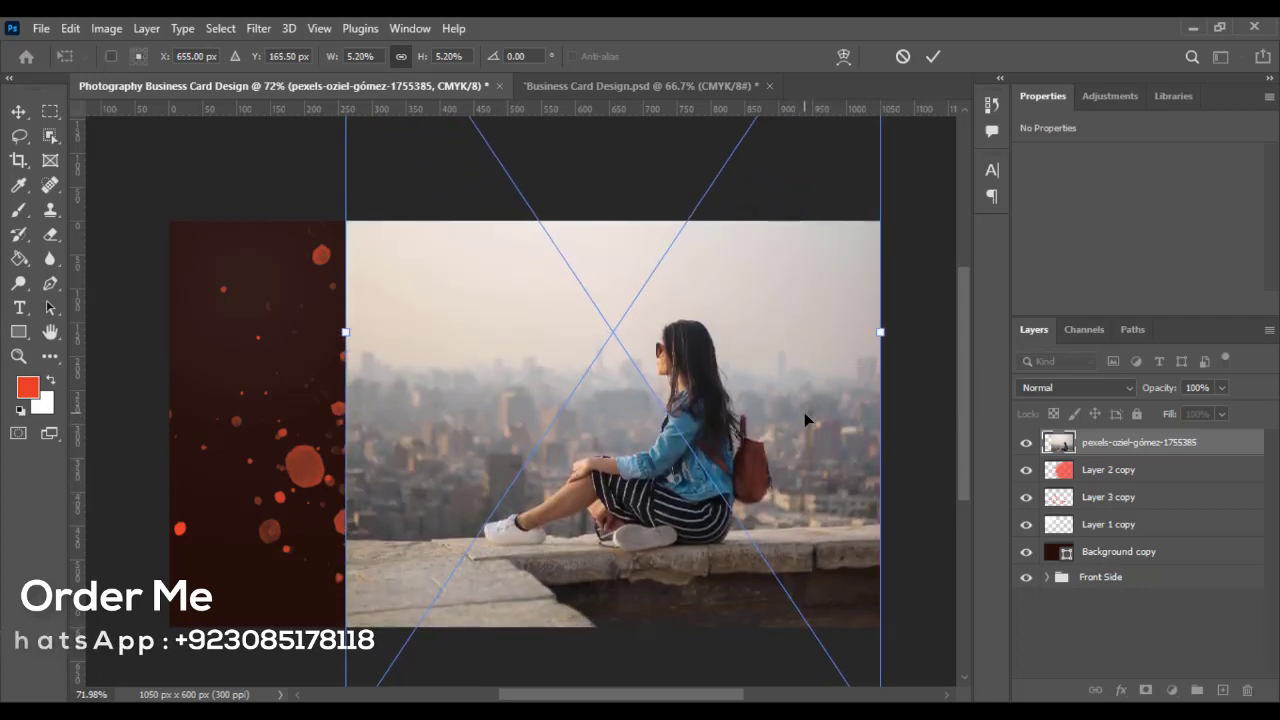
key("Return")
key("t")
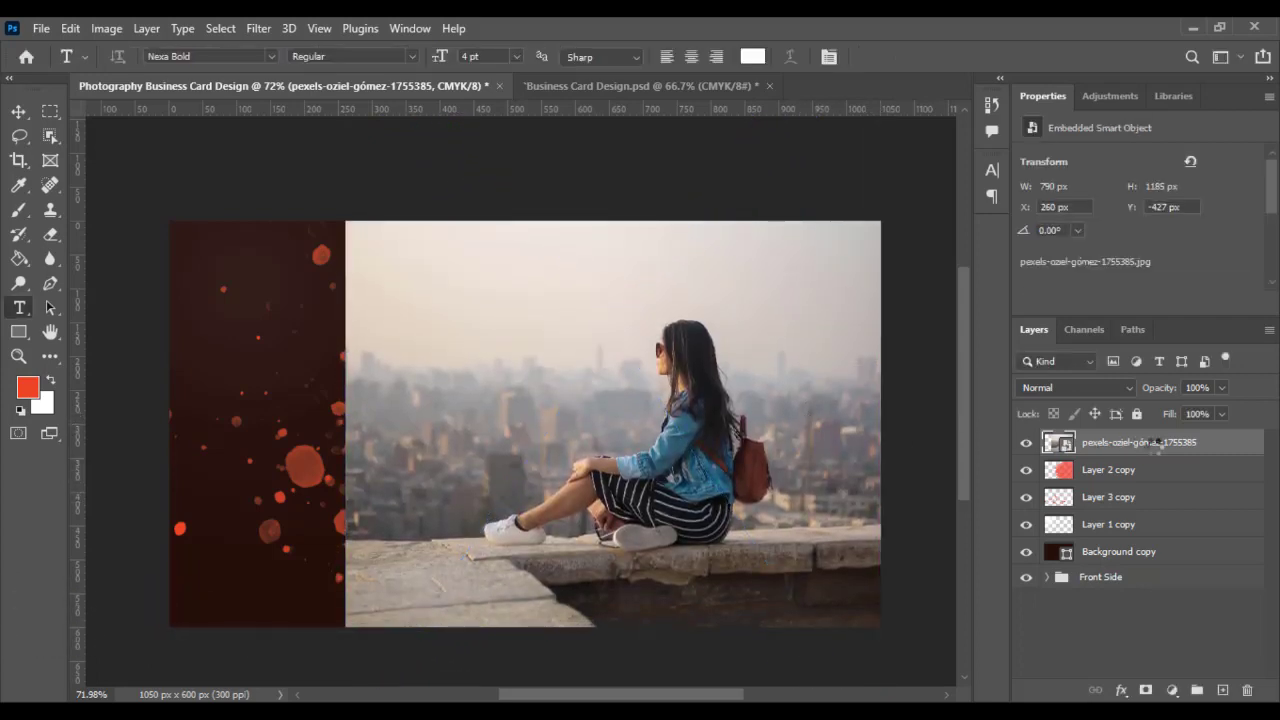
- Clip the seated woman's photo to the Layer 2 copy brush shape and set its blend mode to Linear Light
right_click(1100, 443)
left_click(980, 485)
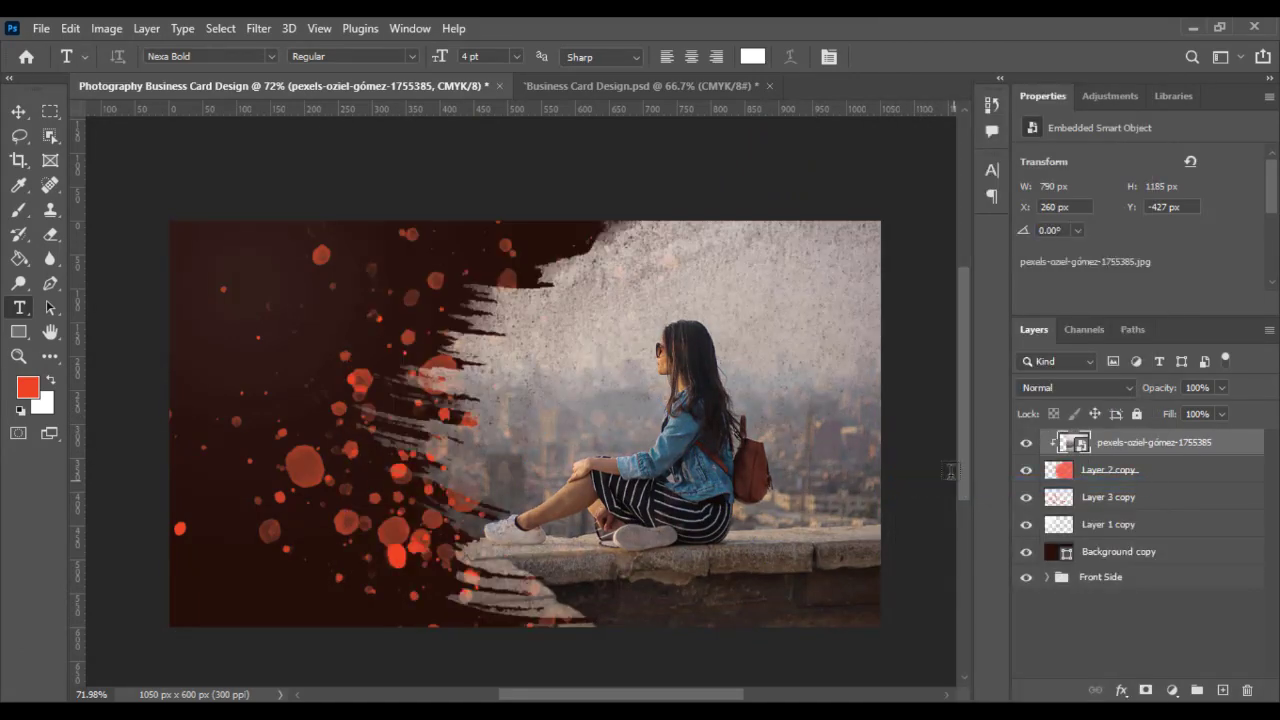
left_click(1077, 389)
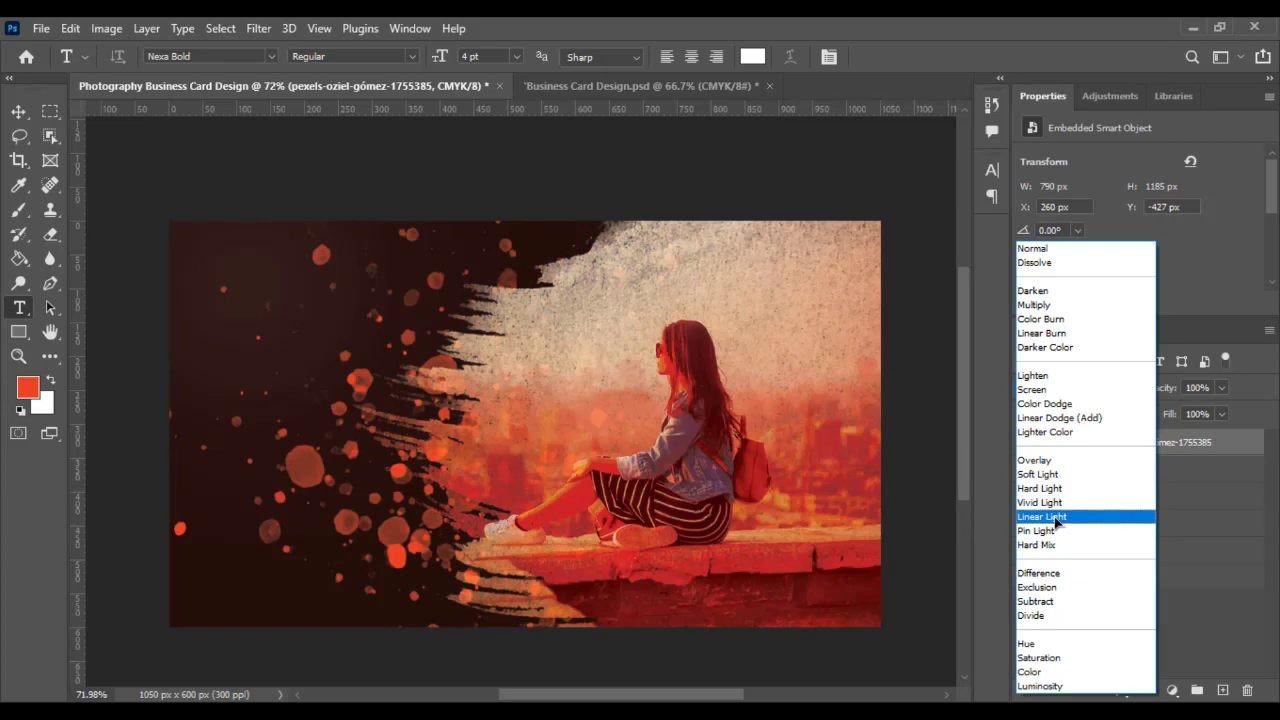
left_click(1057, 517)
- Enlarge the clipped photo to 958 × 1437 px and move it up so the woman sits near the card's right side
key("ctrl+t")
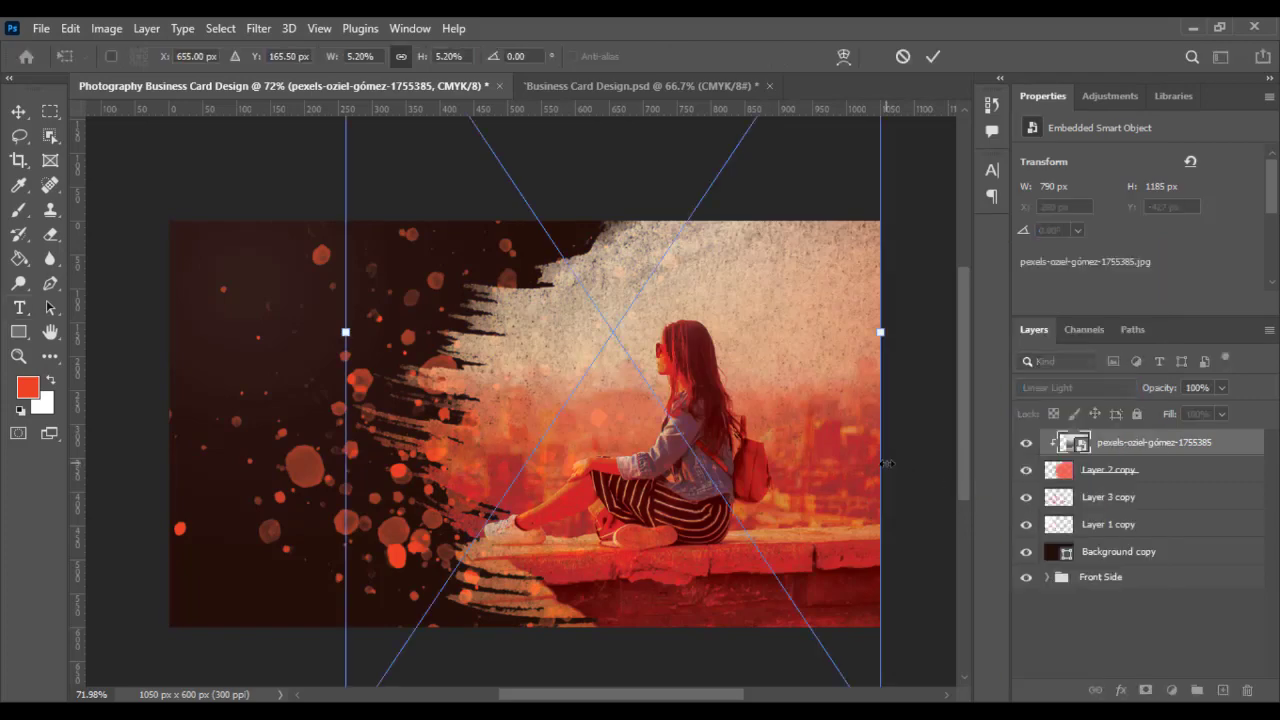
left_click_drag(881, 332, 950, 333)
left_click_drag(806, 510, 808, 480)
key("Return")
key("t")
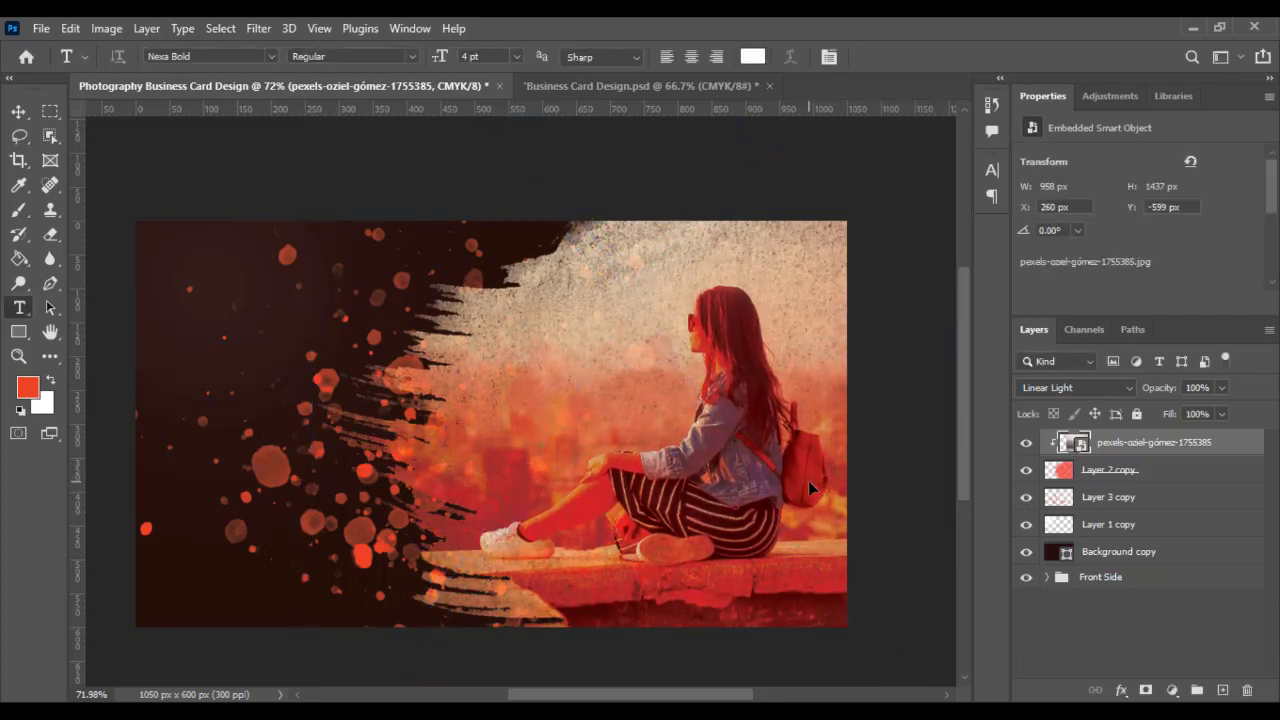
scroll(808, 480, "up", 1)
left_click_drag(774, 482, 851, 494)
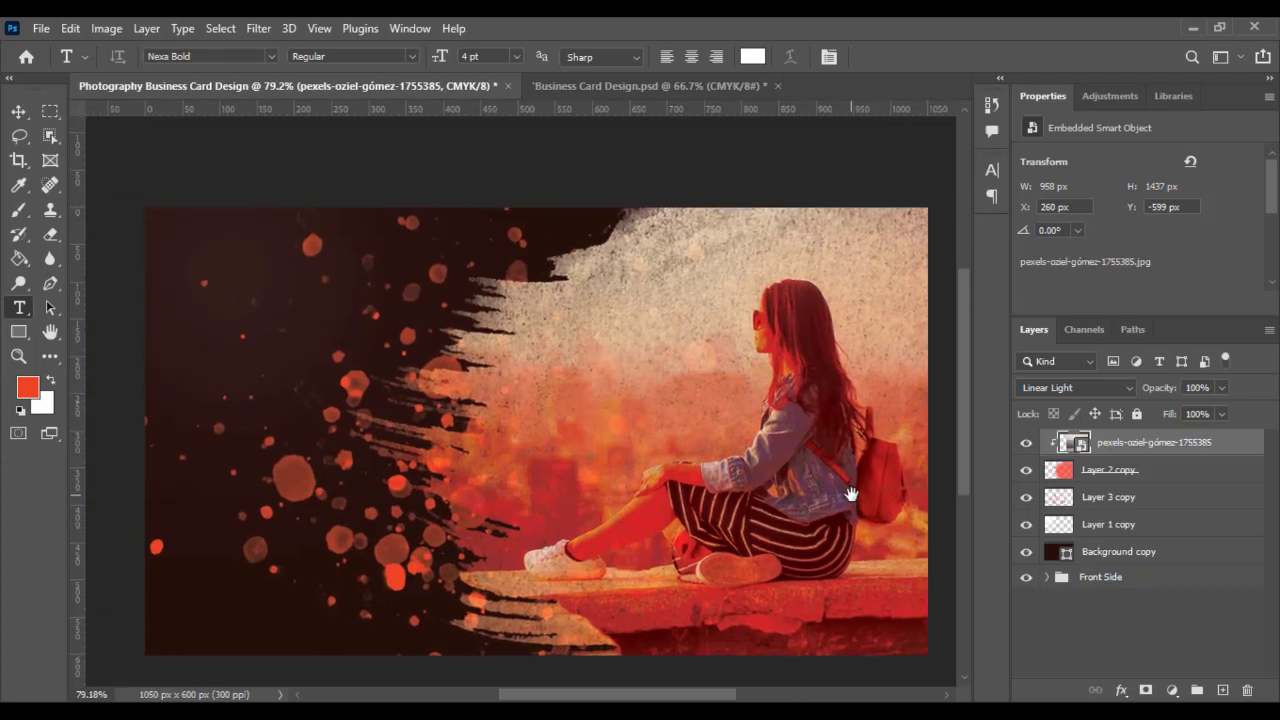
- Copy the contact details group, Group 1, from Back Side in Business Card Design.psd into the photography card above all other layers
left_click(647, 88)
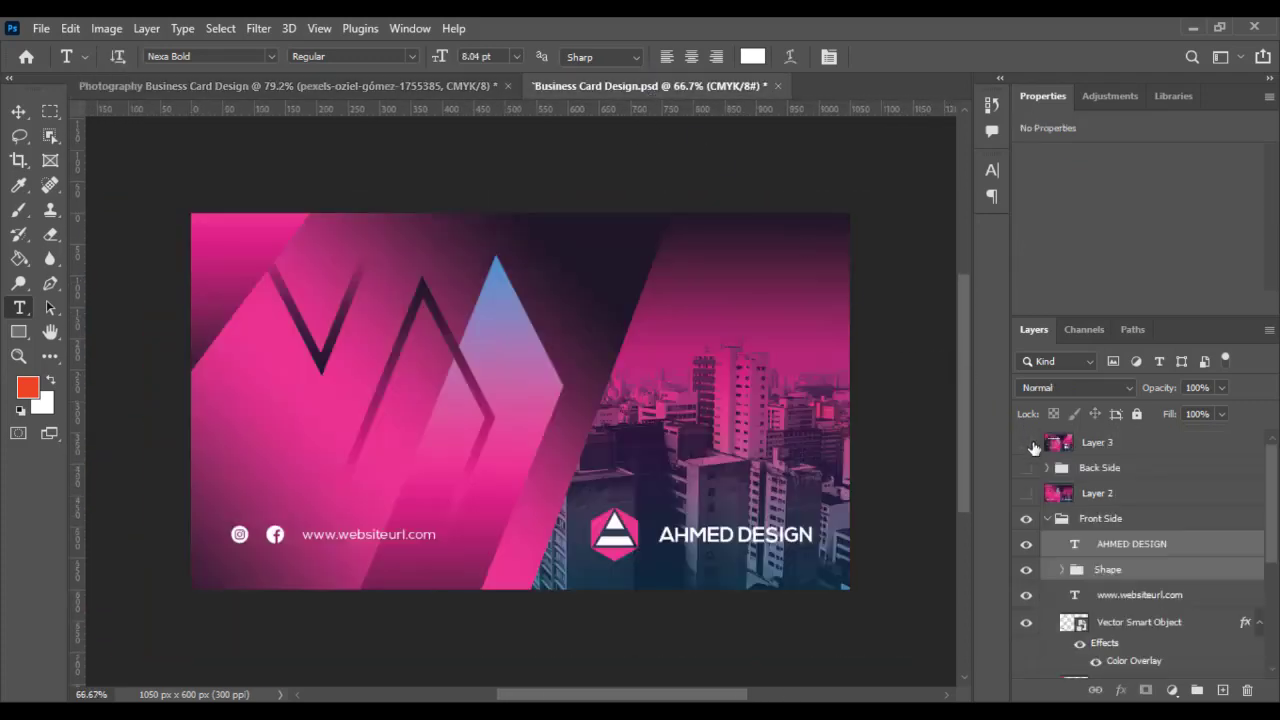
left_click(1049, 468)
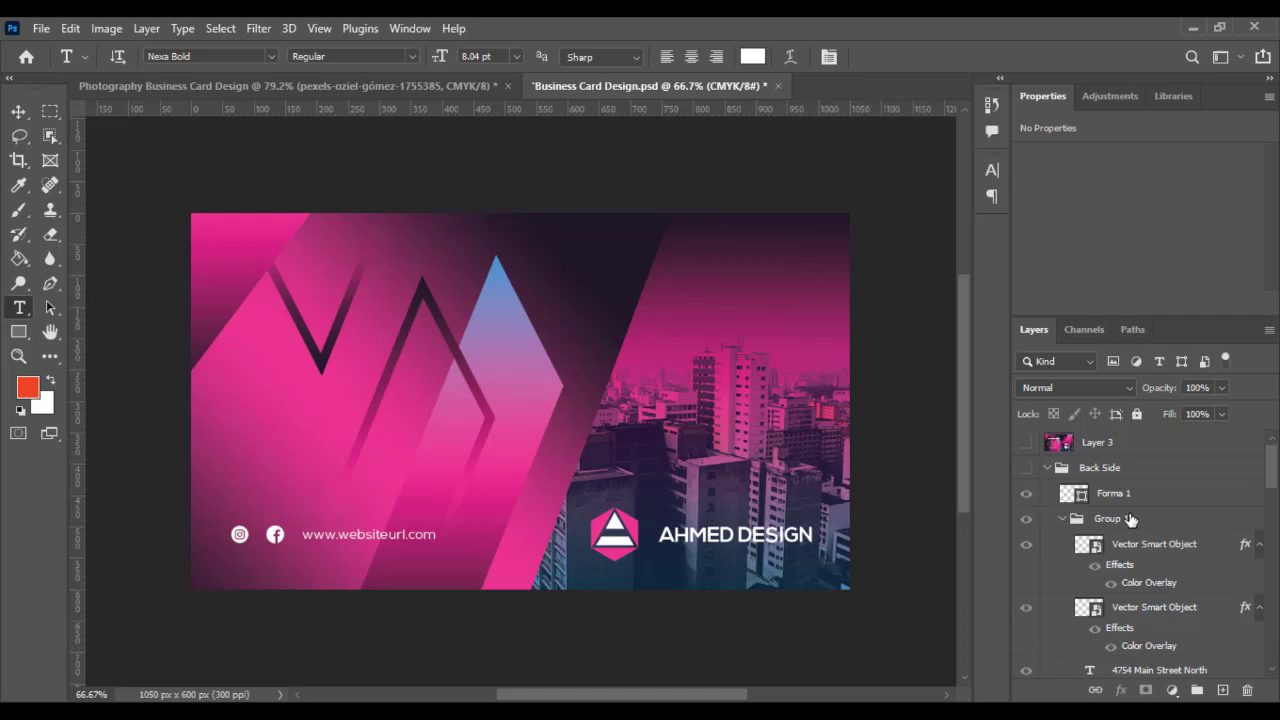
left_click(1063, 519)
left_click_drag(1110, 519, 349, 382)
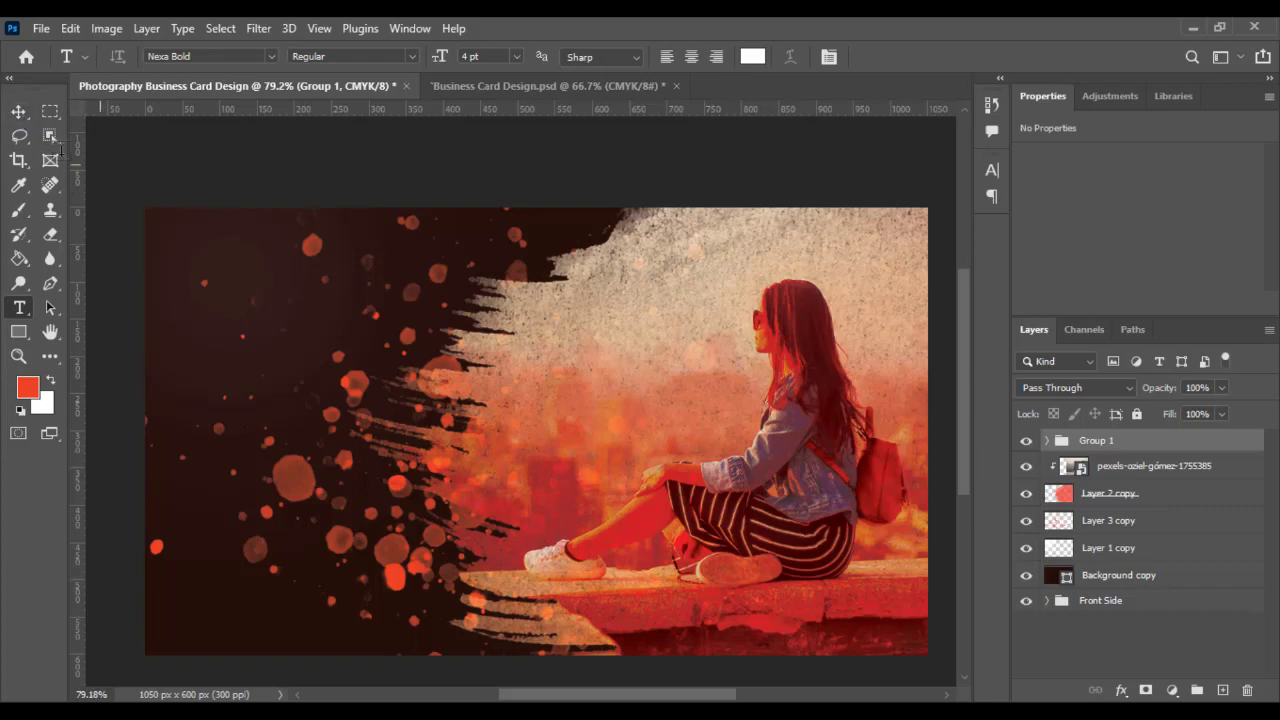
- Move the contact details group onto the dark left part of the card and scale it to 114.77%
left_click(18, 111)
key("ctrl+t")
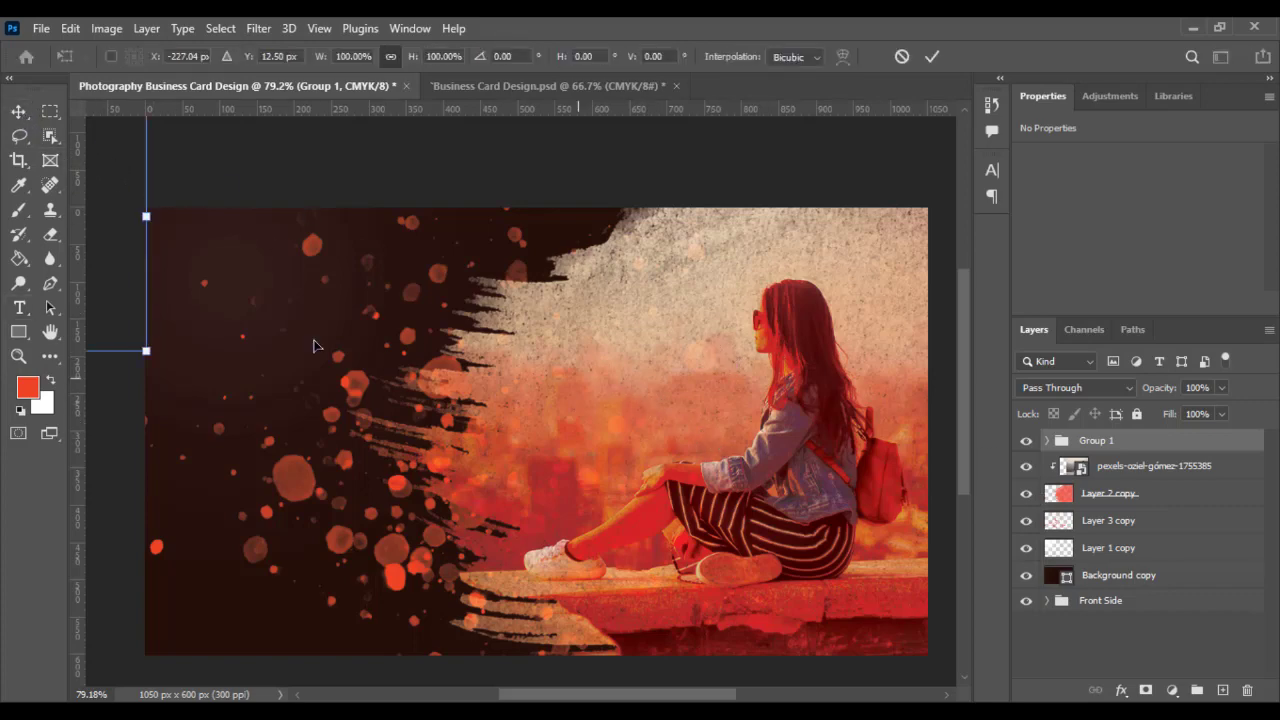
scroll(314, 343, "down", 3)
left_click_drag(310, 321, 524, 418)
key("Return")
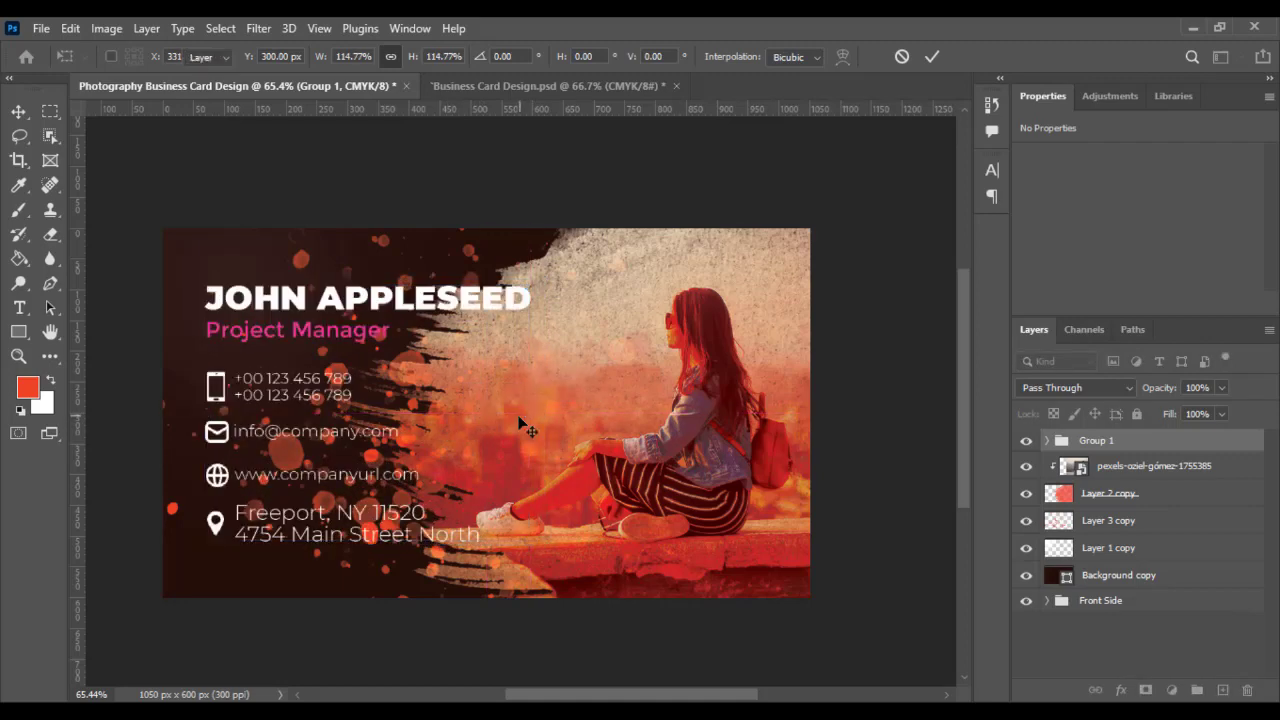
- Recolour the Project Manager text line to the orange-red foreground colour, #ef4323
scroll(191, 359, "down", 1)
scroll(244, 386, "up", 2)
scroll(247, 391, "up", 3)
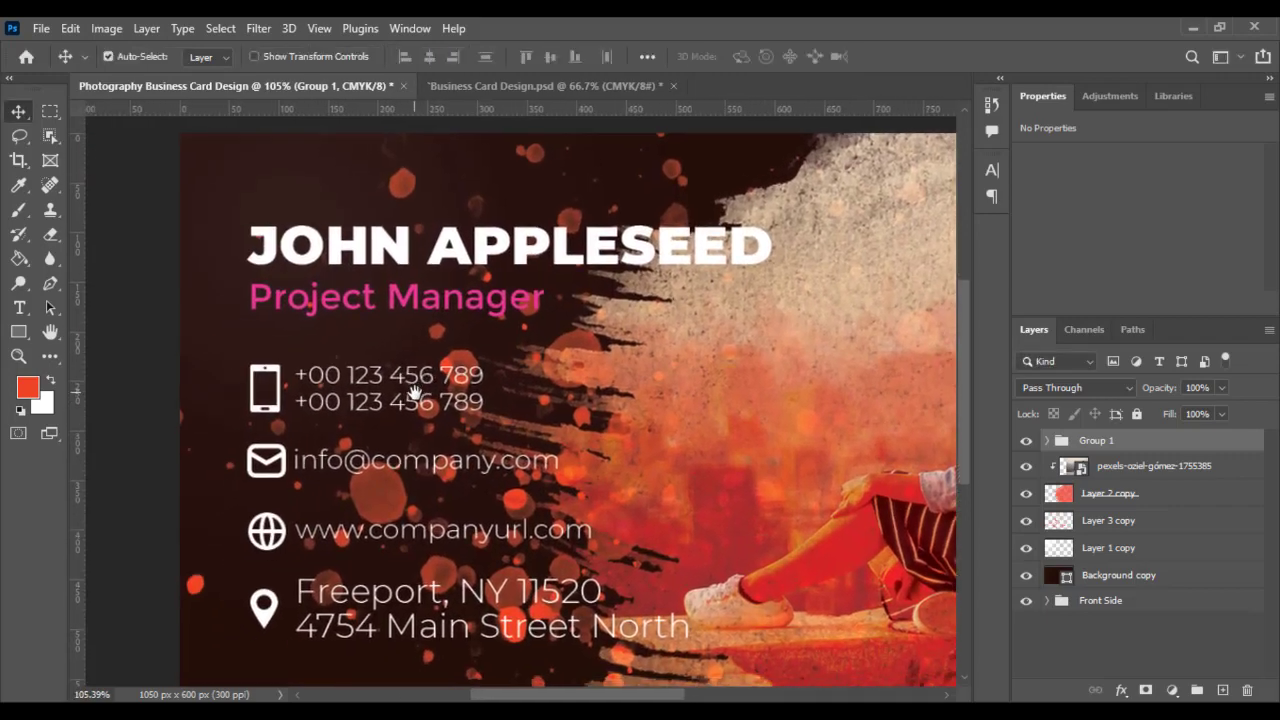
left_click(19, 307)
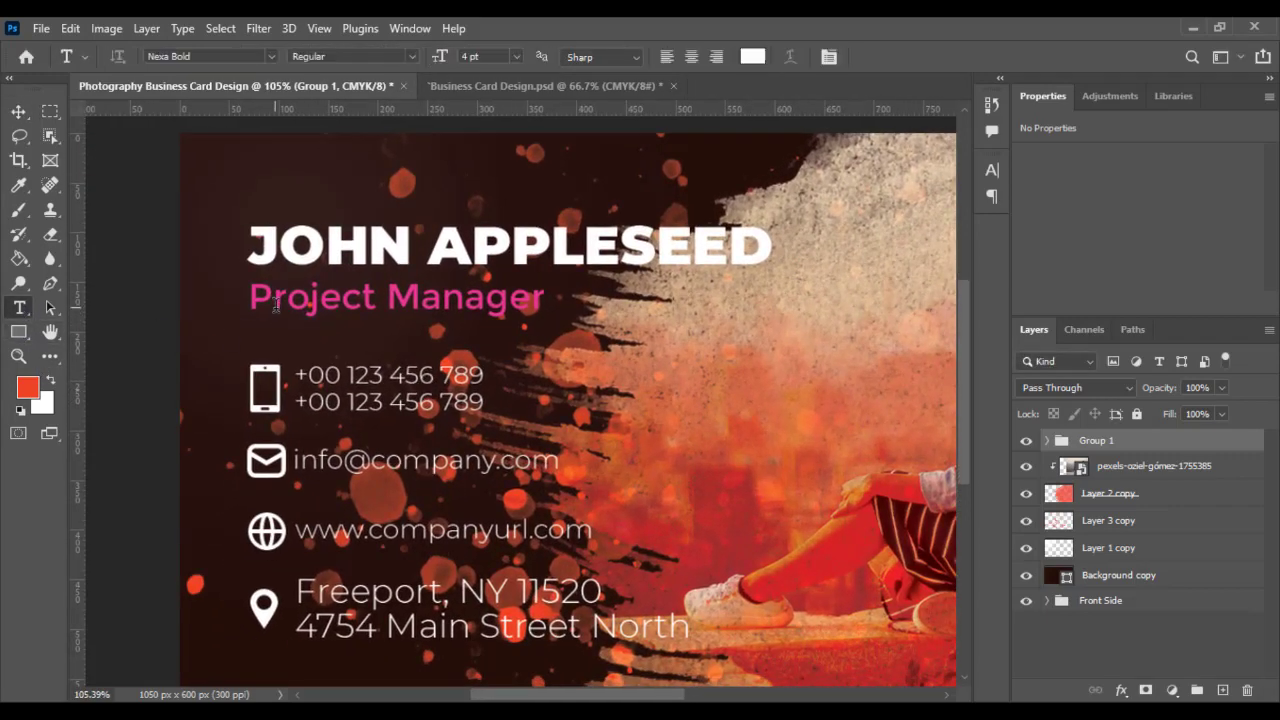
left_click_drag(250, 297, 545, 301)
left_click(753, 56)
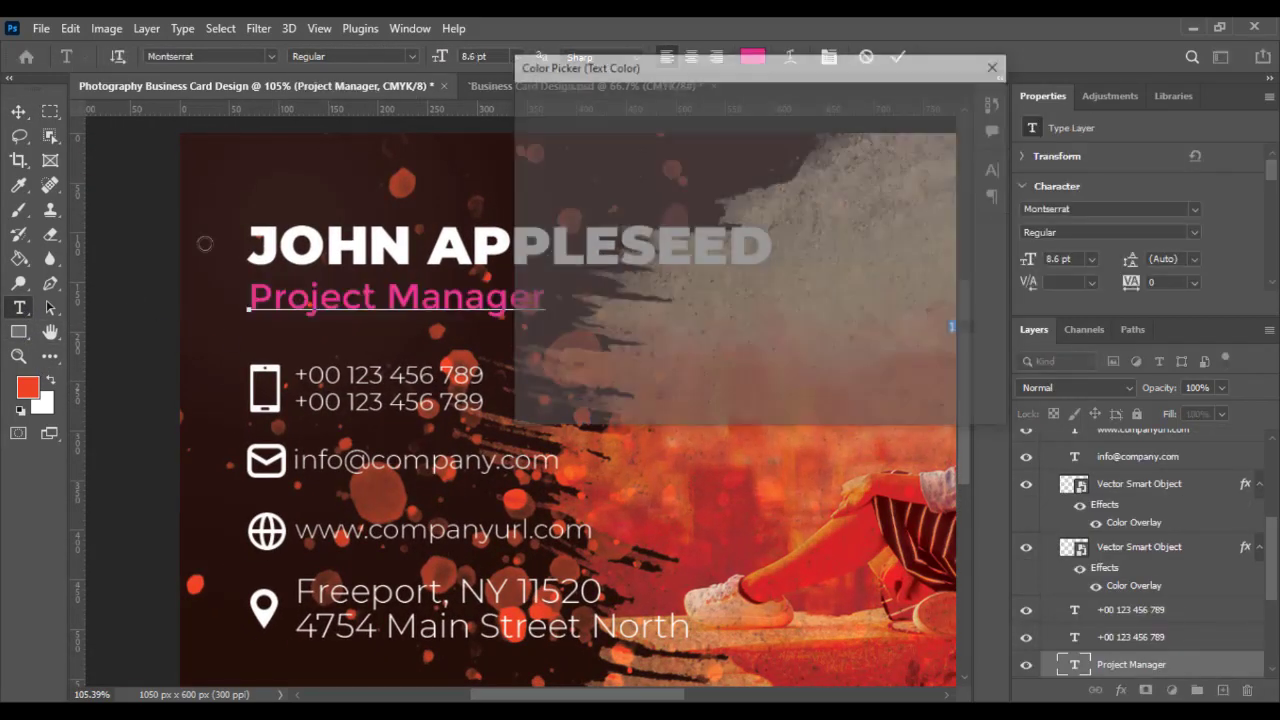
left_click(30, 386)
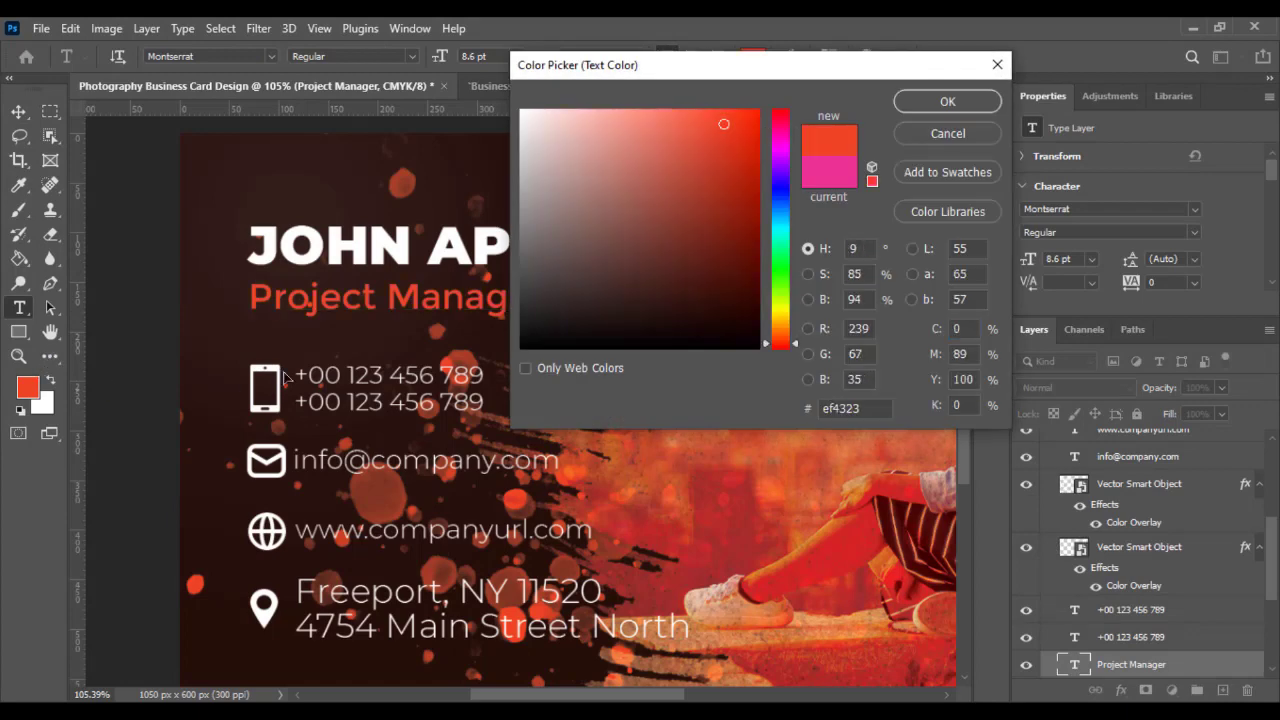
left_click(940, 106)
left_click(19, 111)
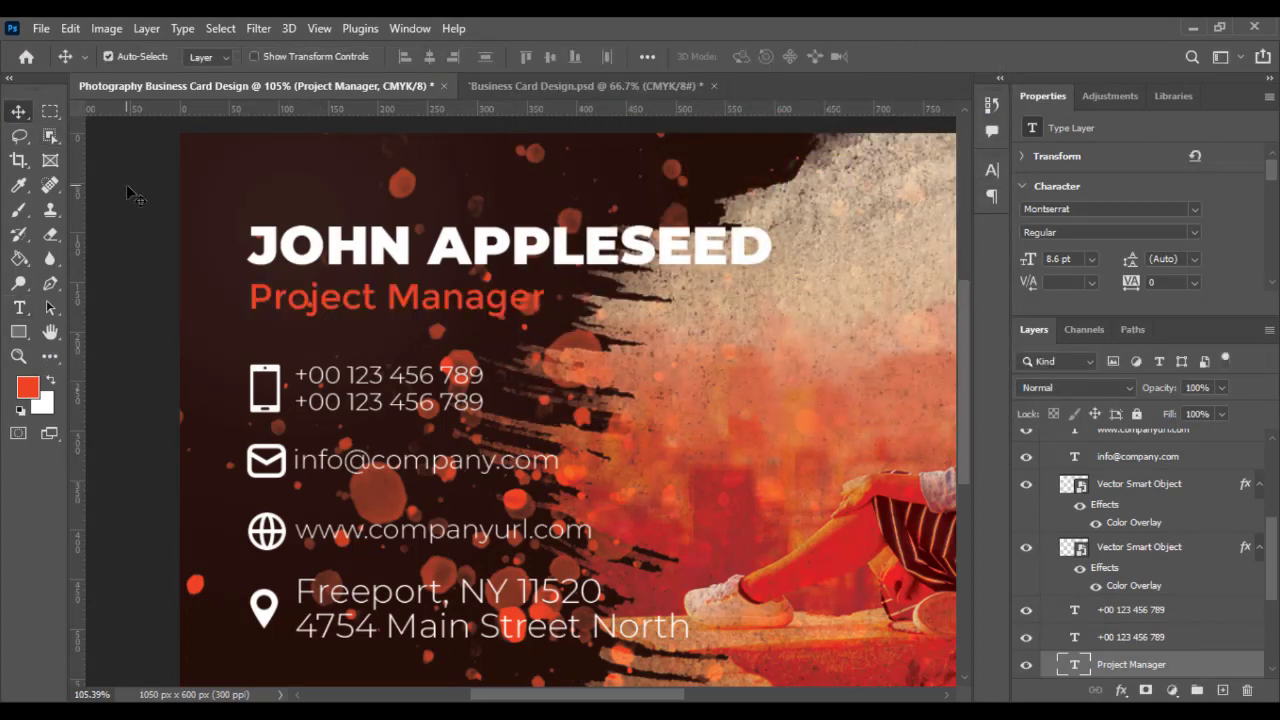
key("ctrl+0")
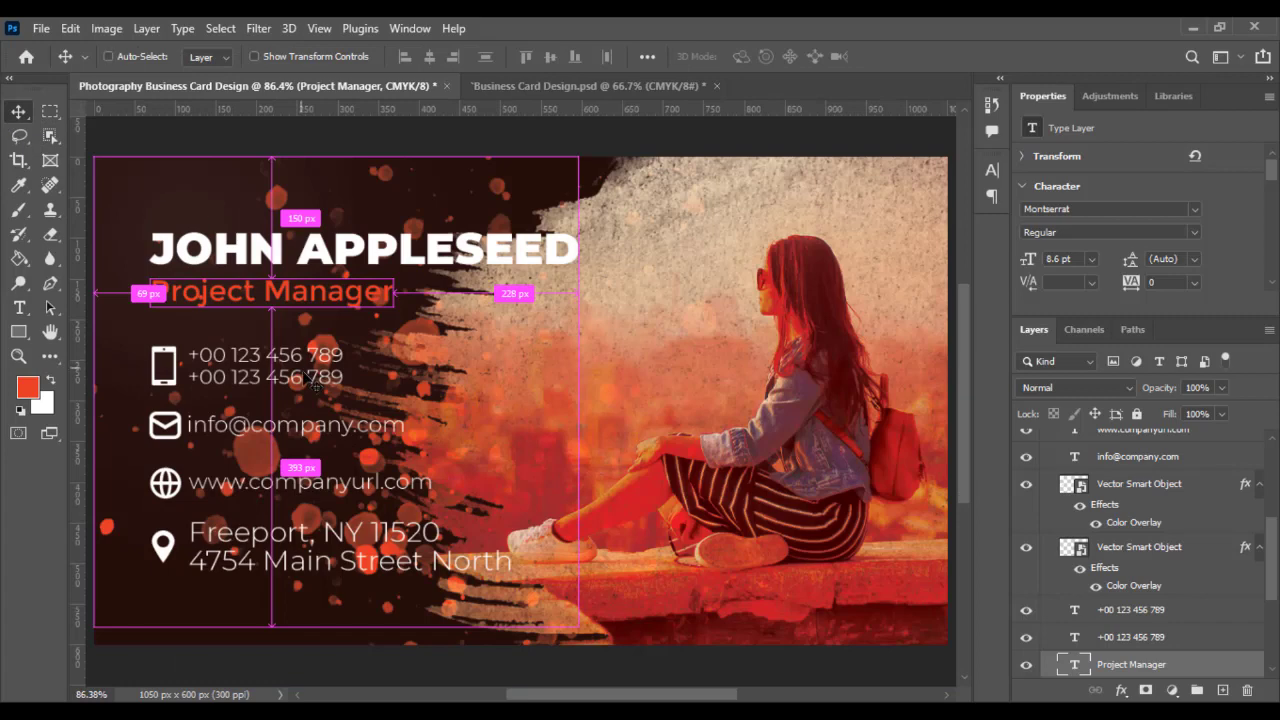
- Collapse the contact details group, Group 1, and rename it Information
scroll(314, 385, "down", 1)
scroll(1117, 490, "up", 3)
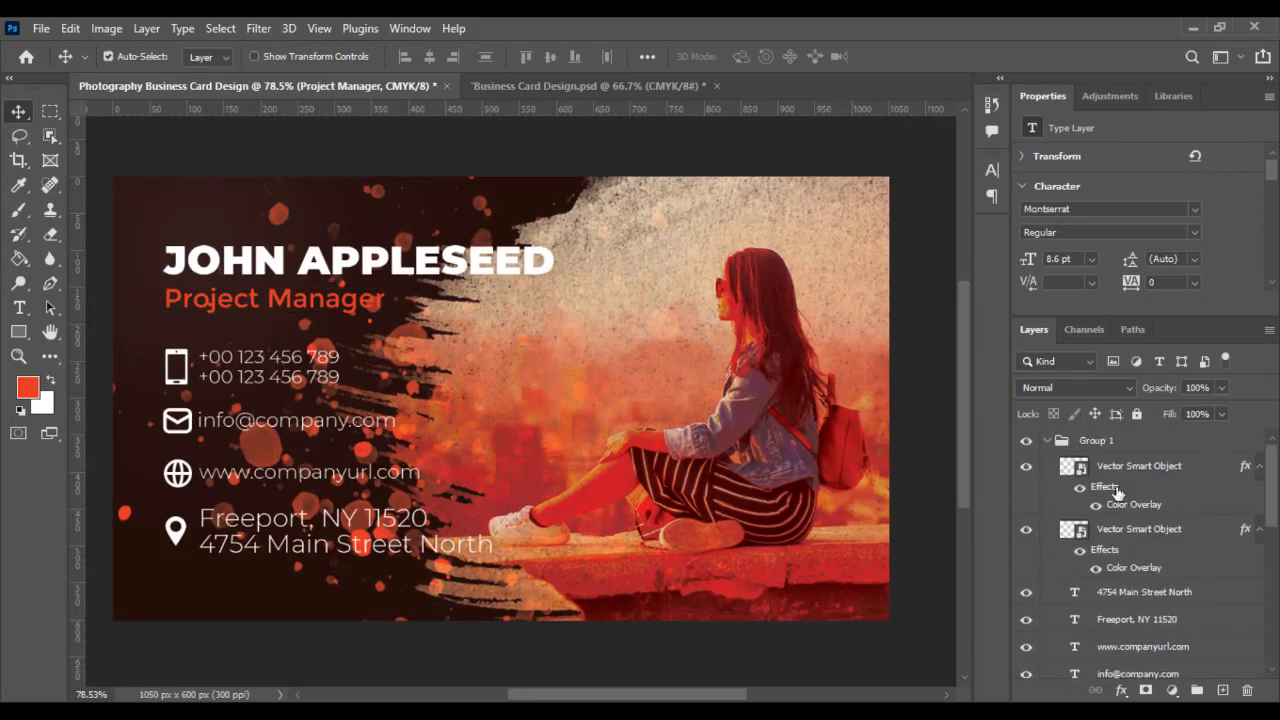
left_click(1058, 443)
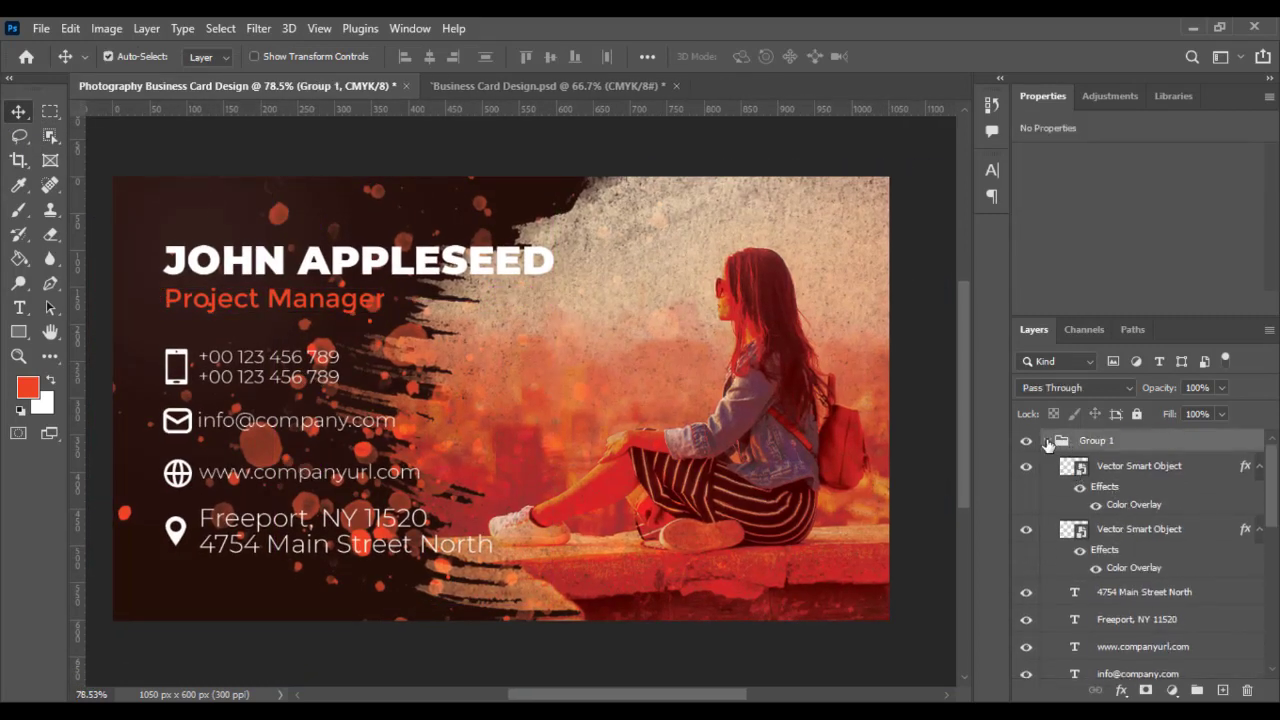
left_click(1048, 441)
double_click(1097, 441)
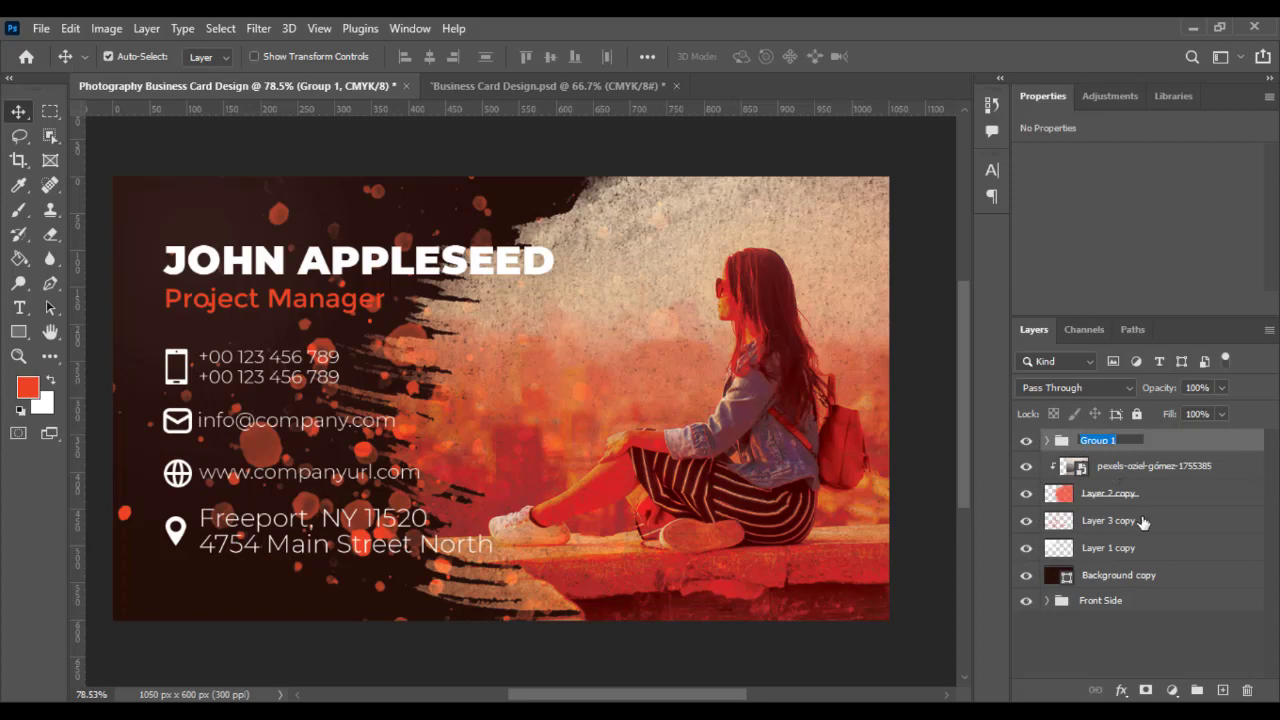
type("Infor")
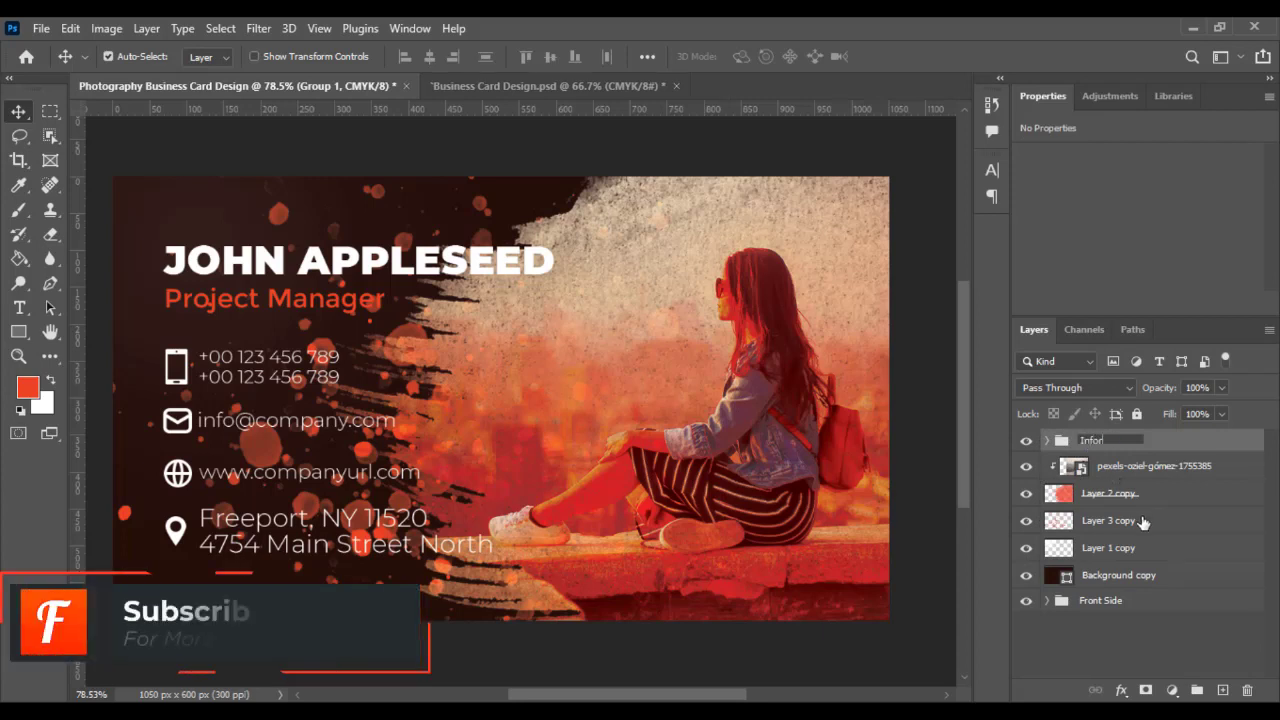
type("mation")
key("Return")
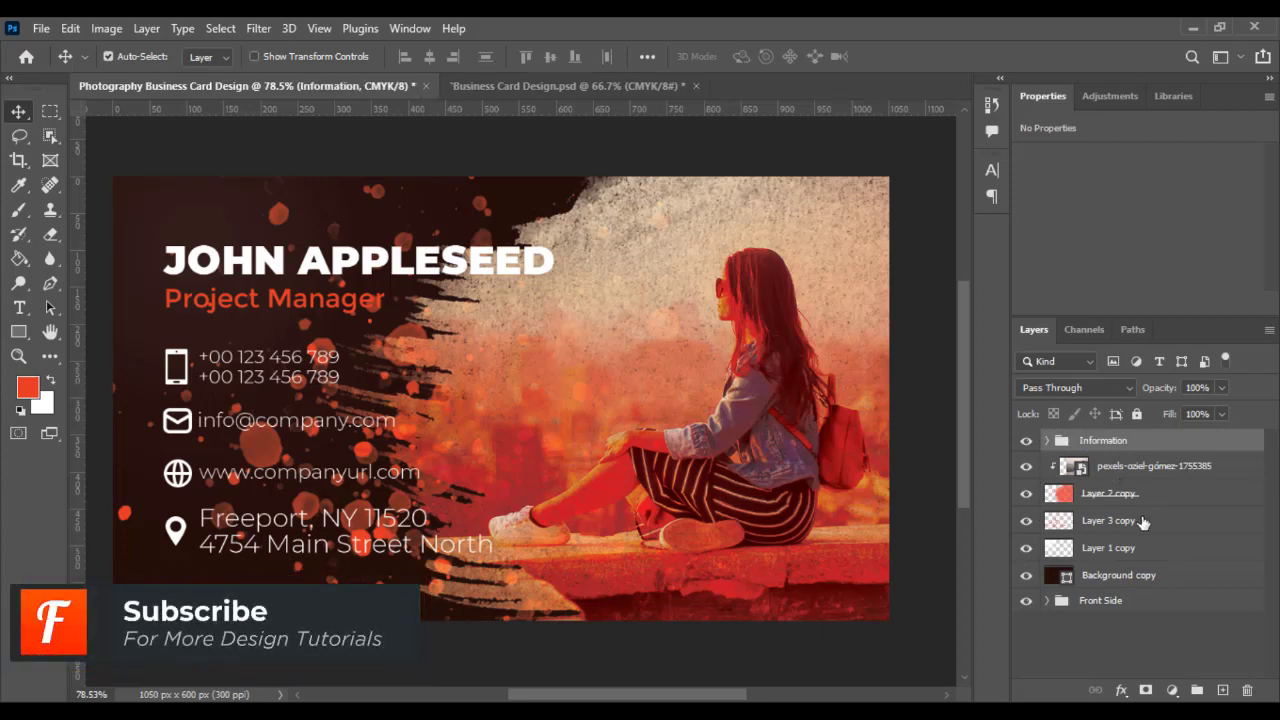
- Group all layers from Information down to Background copy and name the new group Back Side
left_click(1146, 582, "shift")
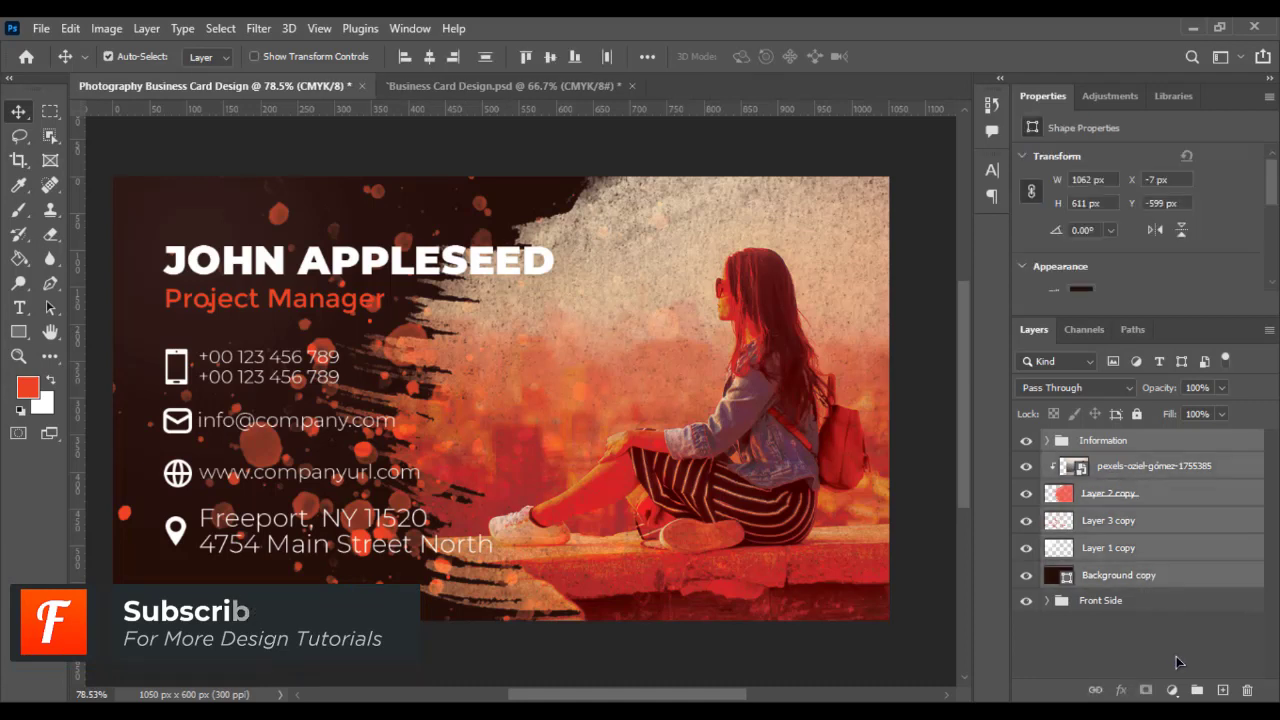
left_click(1196, 690)
double_click(1096, 441)
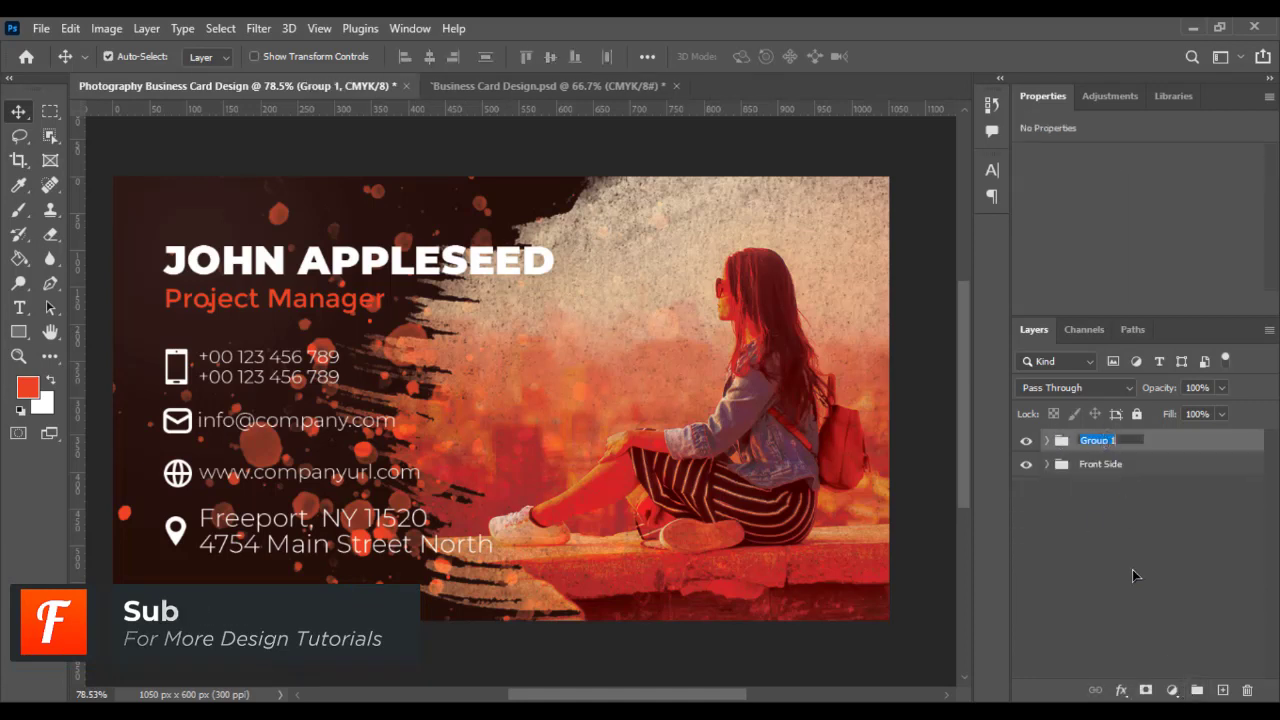
type("Back Side")
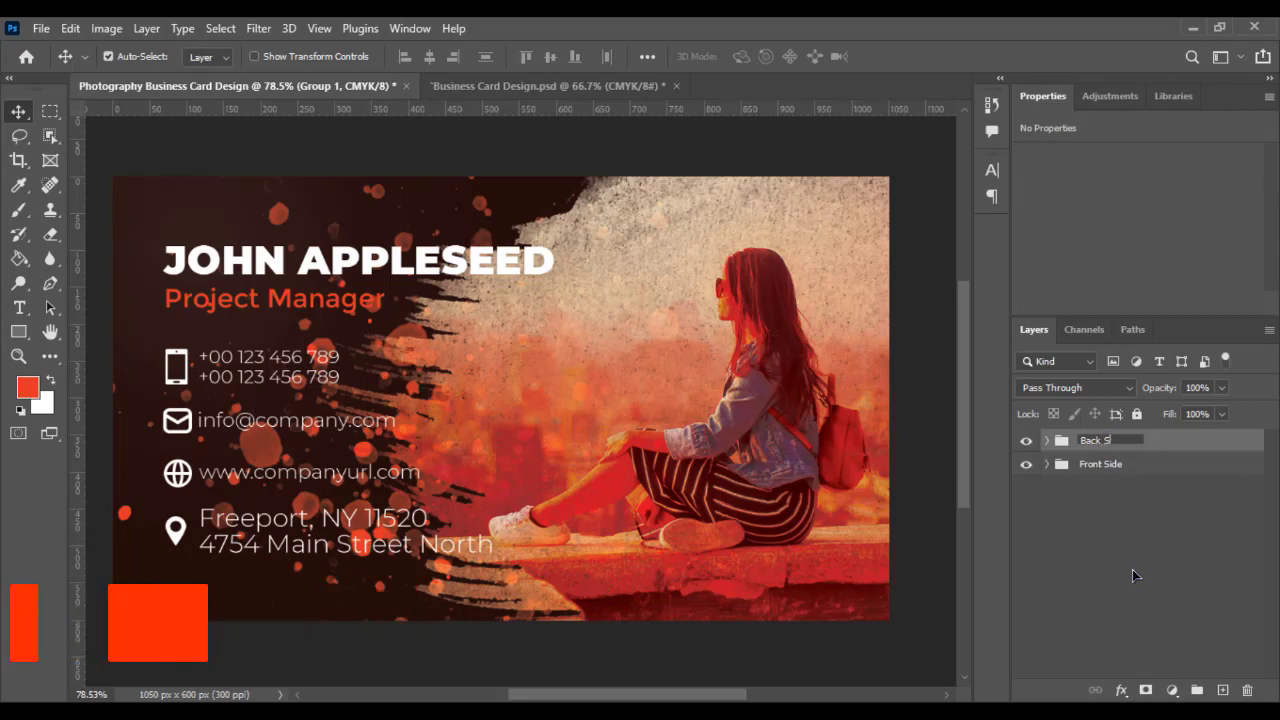
key("Return")
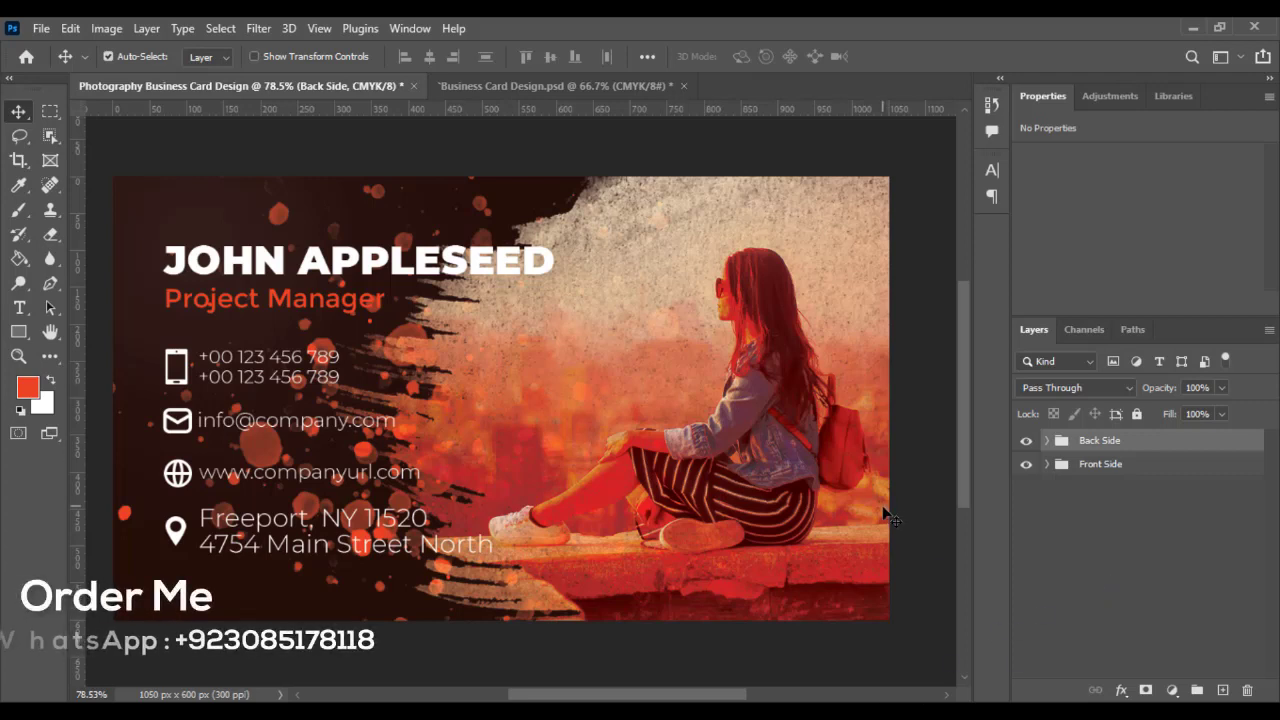
- Toggle the Back Side group's visibility to compare the card's front and back designs
left_click(1025, 441)
left_click(1025, 445)
left_click(1025, 445)
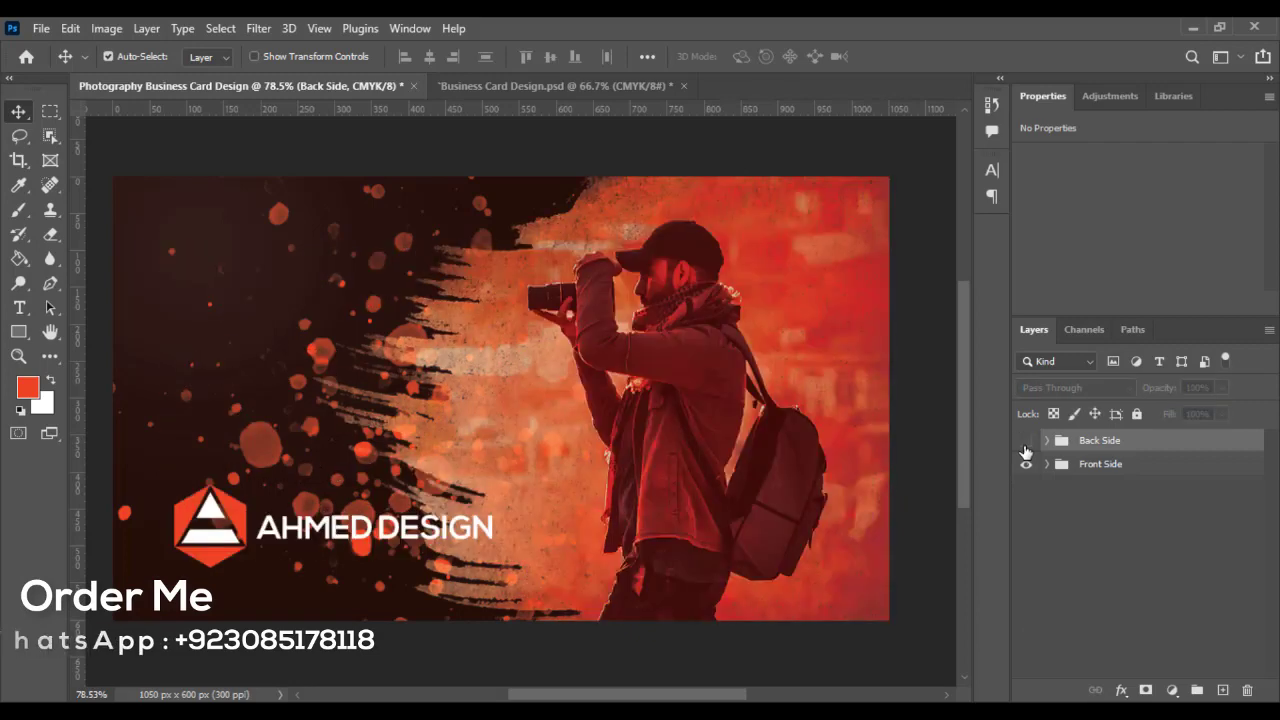
left_click(1025, 445)
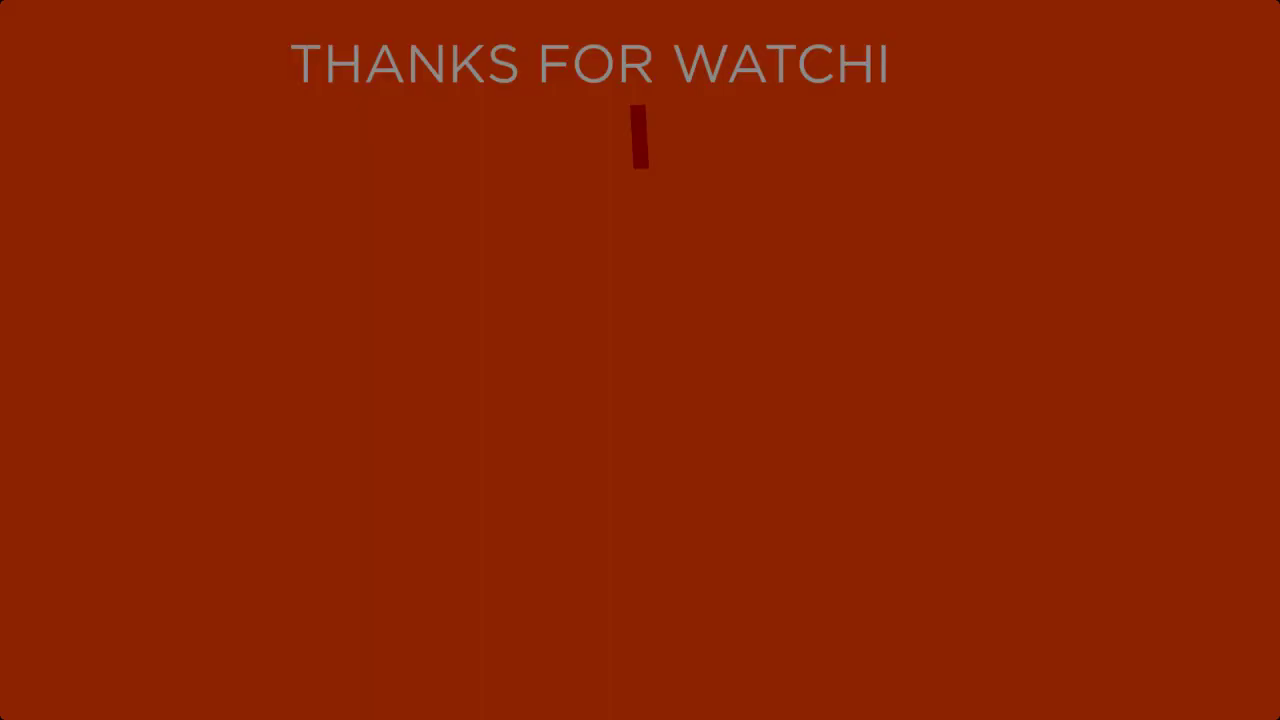